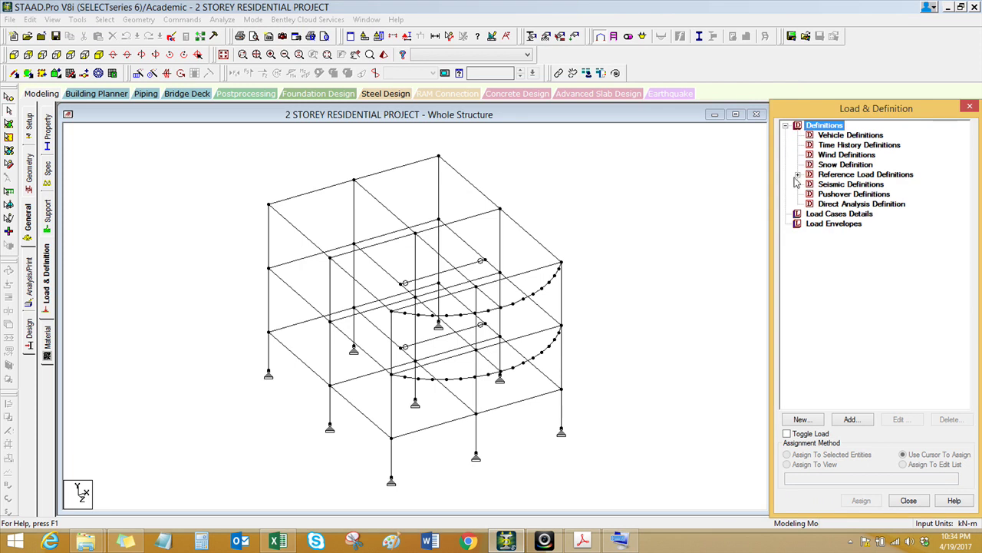
# Expand the reference load definitions, and start a new seismic definition of type UBC 1997.
pyautogui.click(799, 175)
pyautogui.click(809, 185)
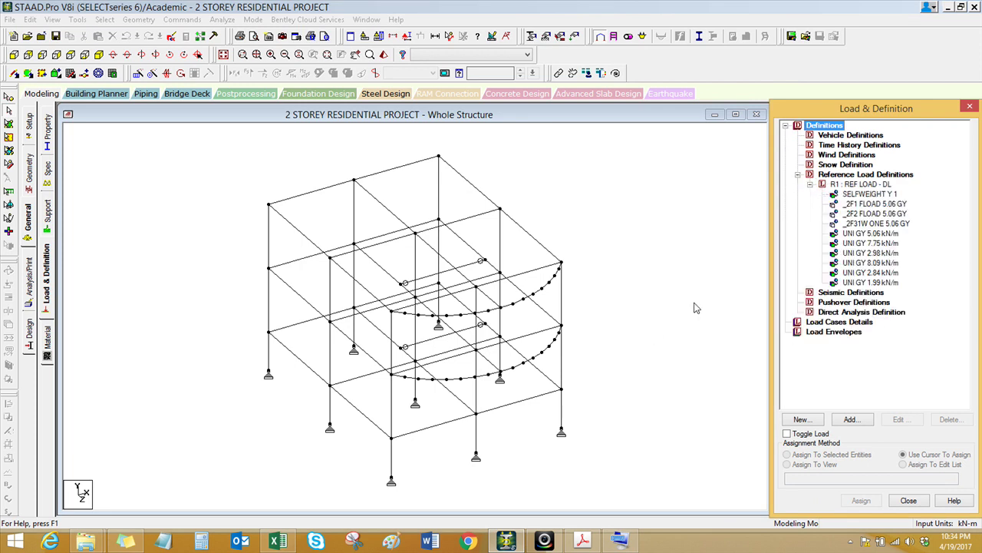
pyautogui.click(659, 292)
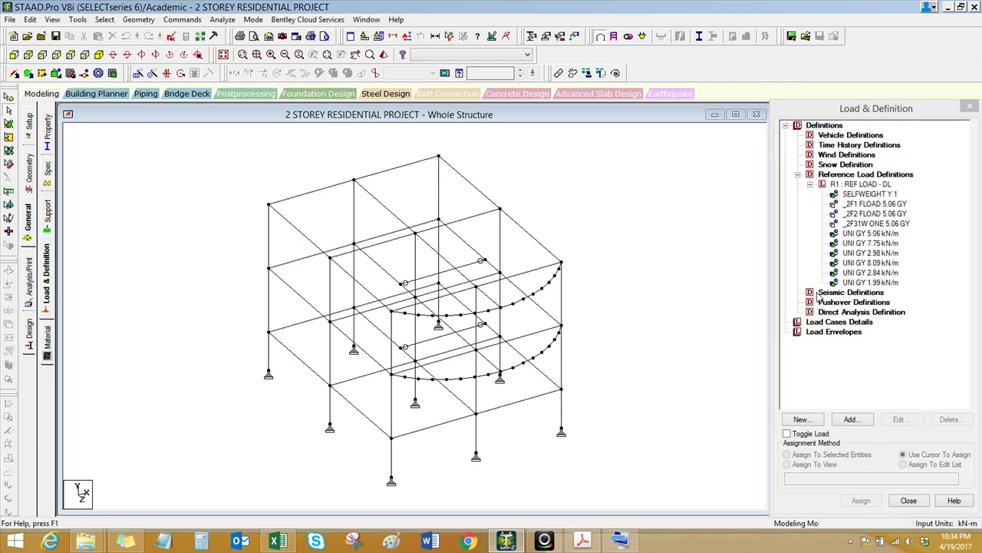
pyautogui.click(823, 295)
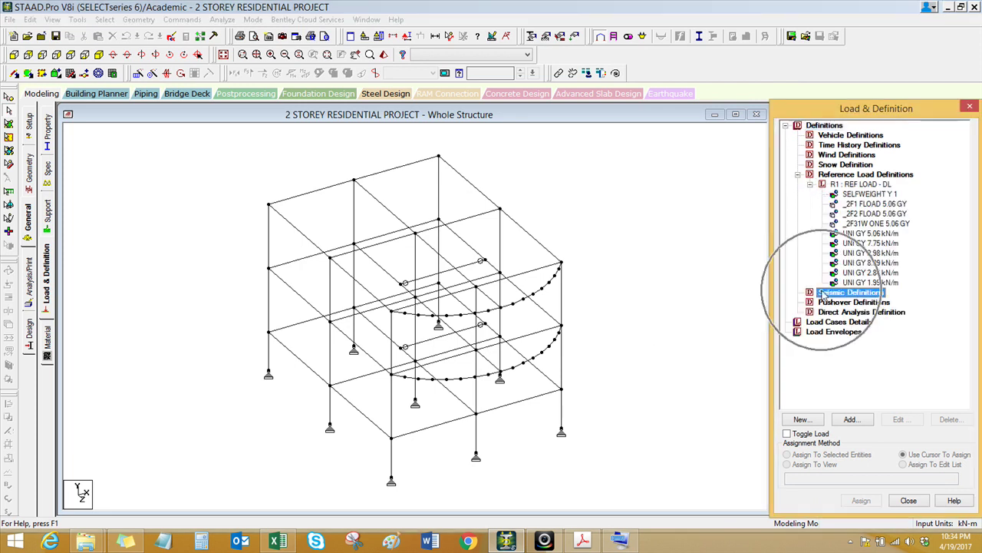
pyautogui.click(850, 419)
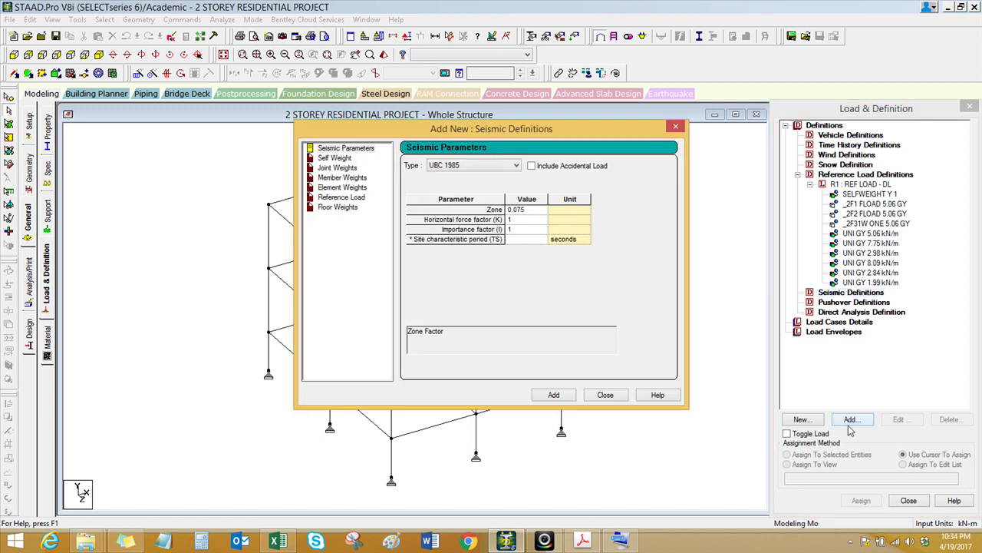
pyautogui.click(491, 165)
pyautogui.click(466, 321)
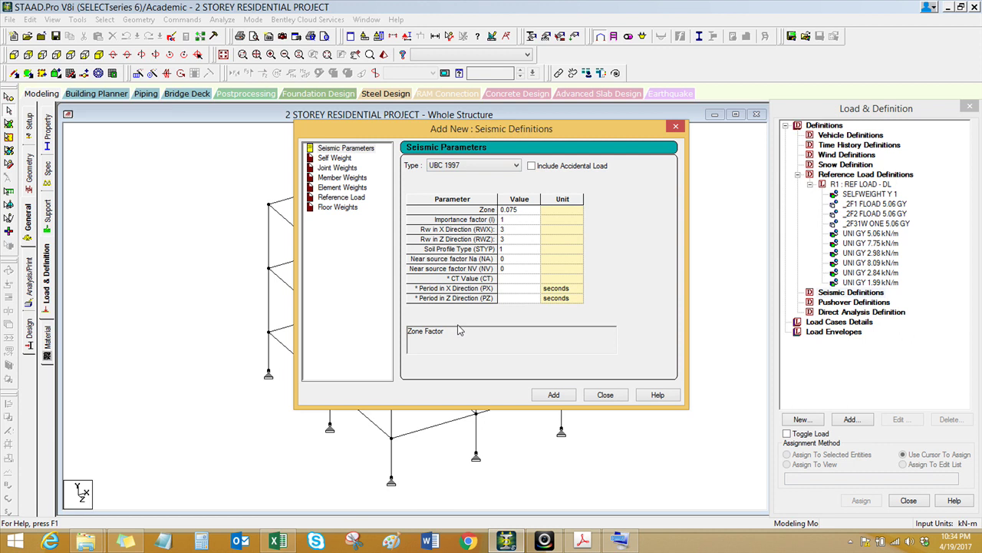
# Set the seismic zone to 0.4 and the Rw values in both X and Z directions to 8, keeping importance factor 1.
pyautogui.click(527, 211)
pyautogui.write('0.4')
pyautogui.press('Return')
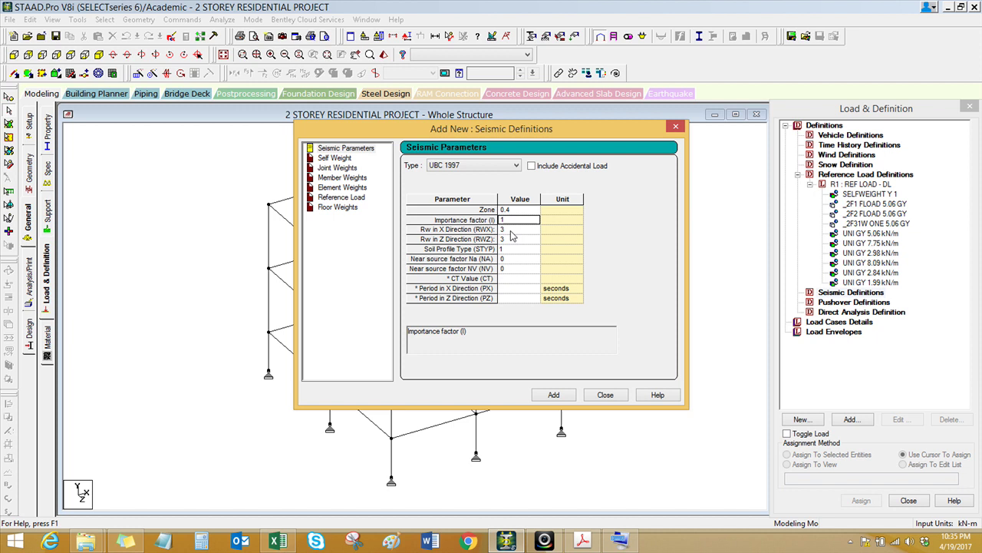
pyautogui.press('Return')
pyautogui.write('8')
pyautogui.press('Return')
pyautogui.write('8')
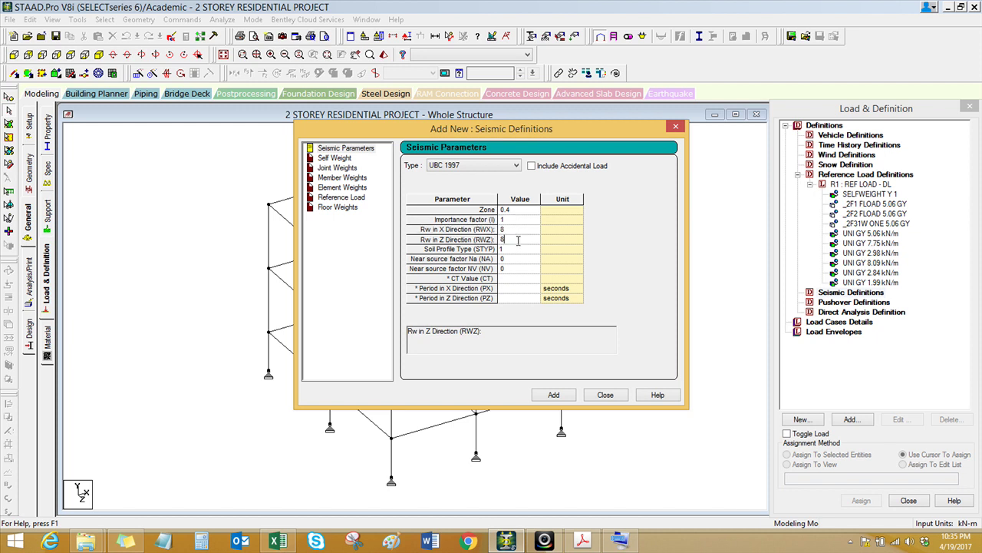
# Switch to the Excel loadings workbook and examine the R factors for concrete systems in Table 208-11A of the Seismic parameters sheet.
pyautogui.click(278, 541)
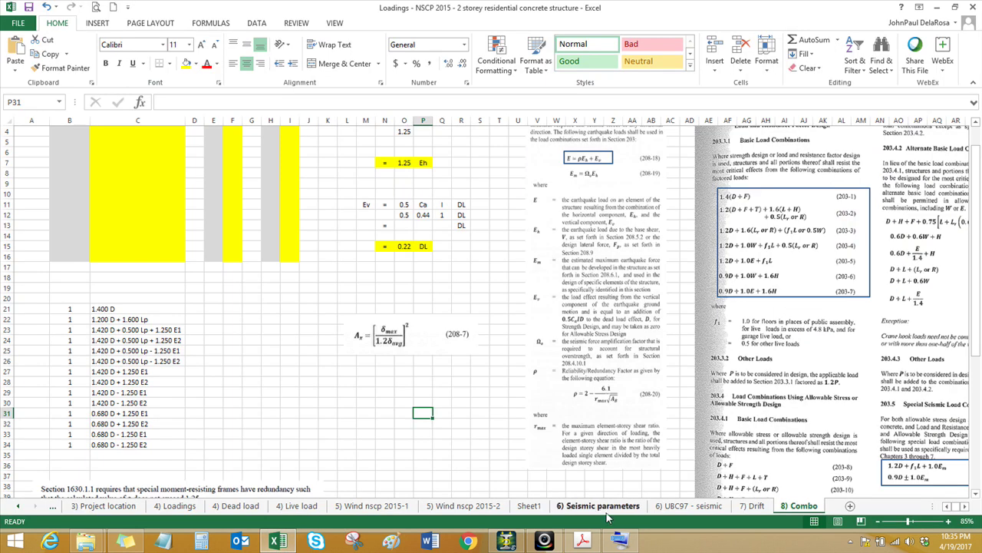
pyautogui.click(673, 506)
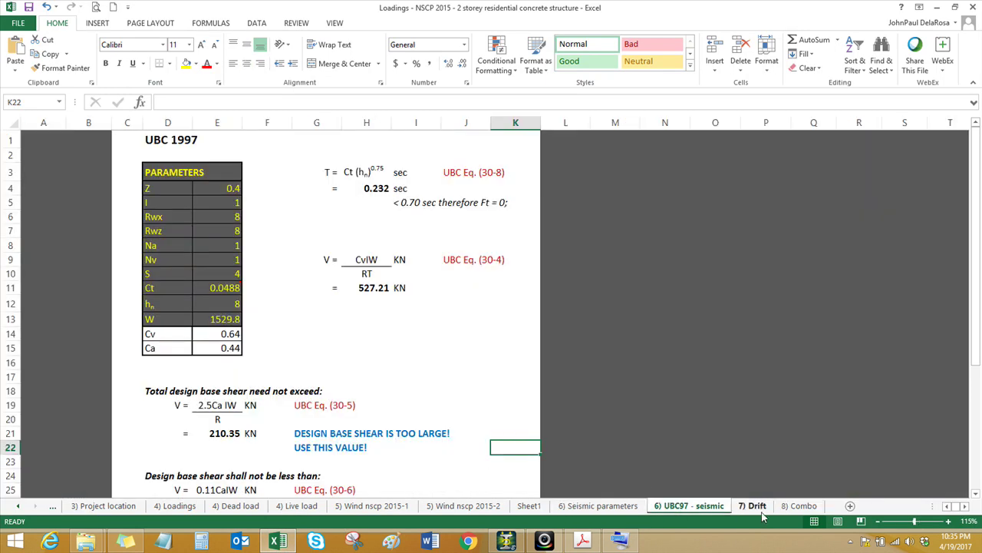
pyautogui.click(568, 509)
pyautogui.scroll(-8, 324, 353)
pyautogui.scroll(-7, 319, 371)
pyautogui.scroll(6, 245, 322)
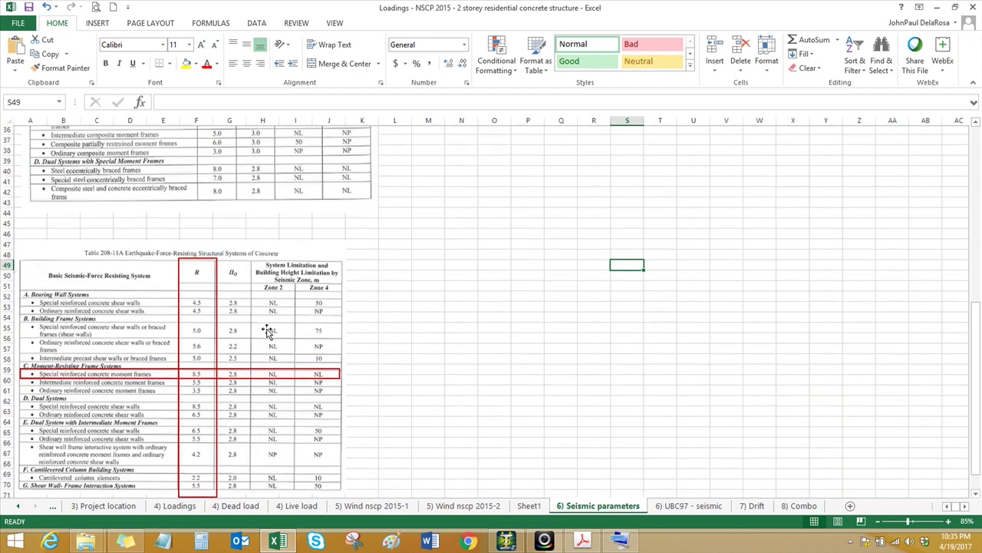
pyautogui.keyDown('ctrl'); pyautogui.scroll(3, 127, 366); pyautogui.keyUp('ctrl')
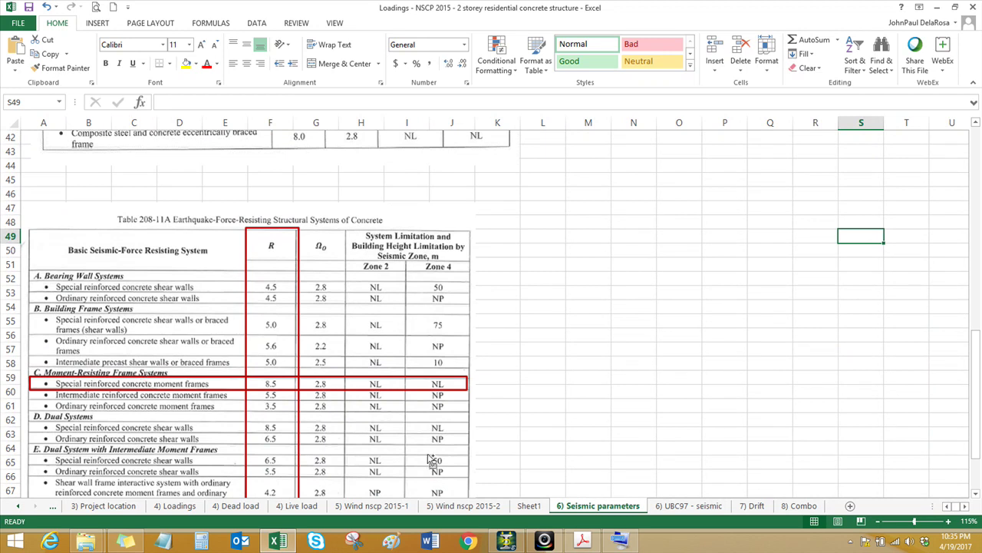
# Return to STAAD.Pro and set Rw in the X and Z directions to 8.5.
pyautogui.click(507, 542)
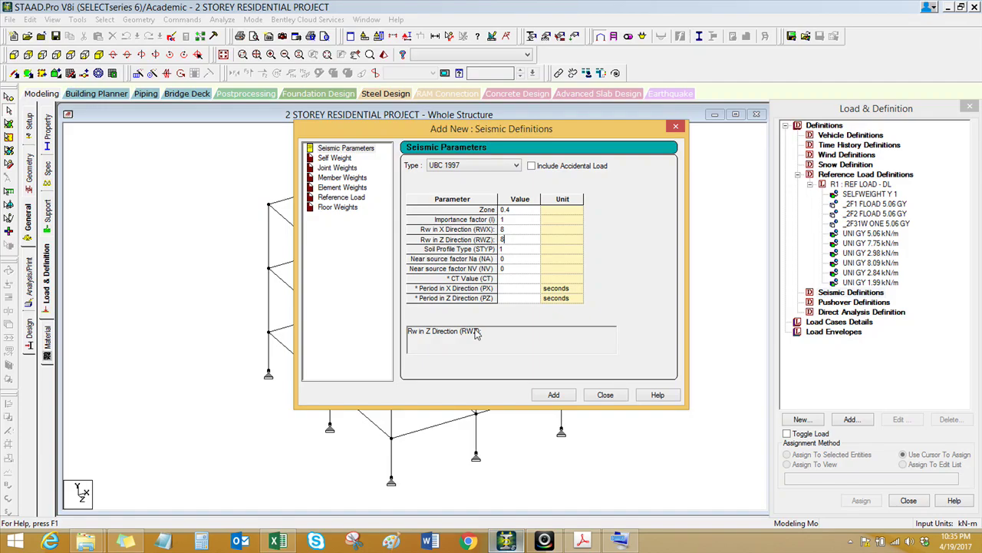
pyautogui.click(522, 230)
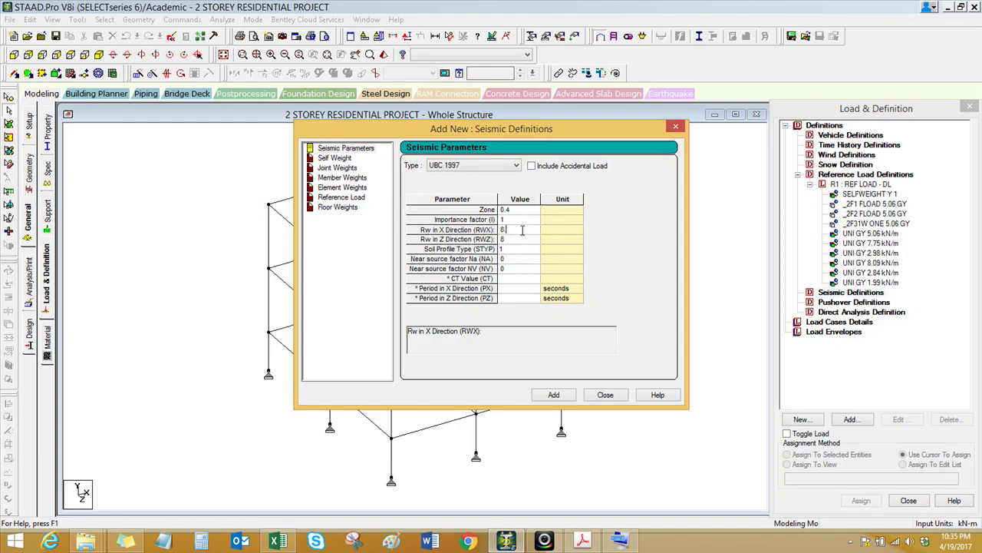
pyautogui.click(526, 240)
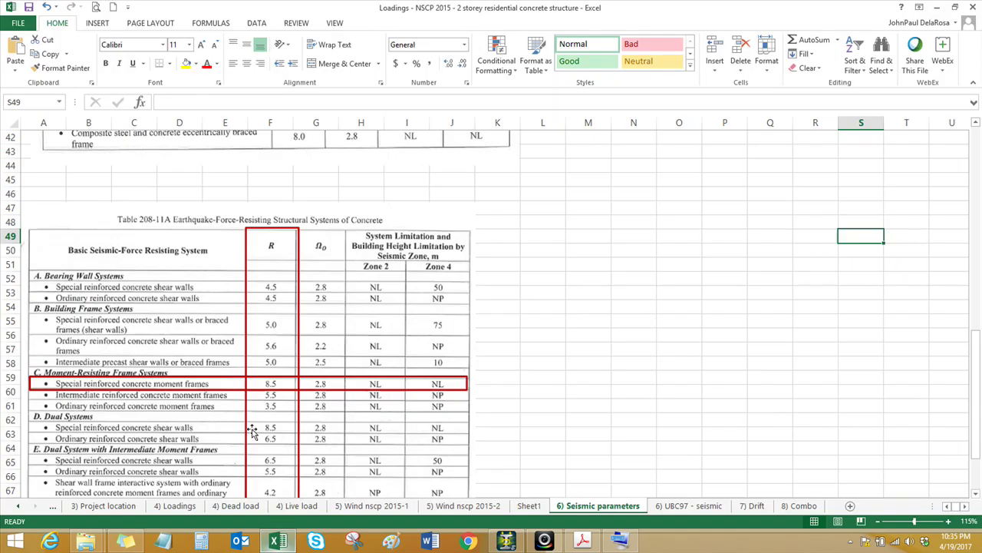
# Compare the steel and concrete earthquake-force-resisting system tables in Excel, checking R for special reinforced concrete moment frames.
pyautogui.click(278, 541)
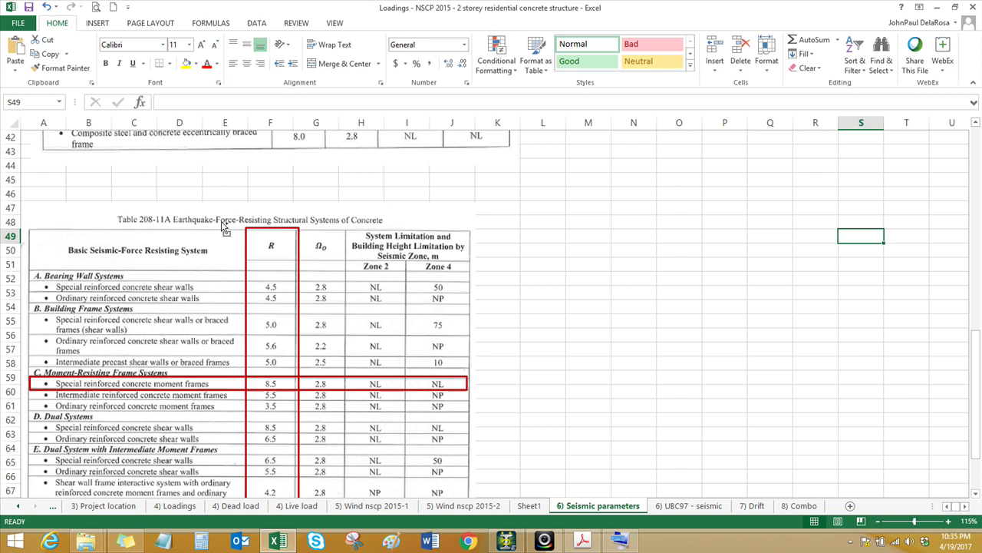
pyautogui.scroll(14, 346, 314)
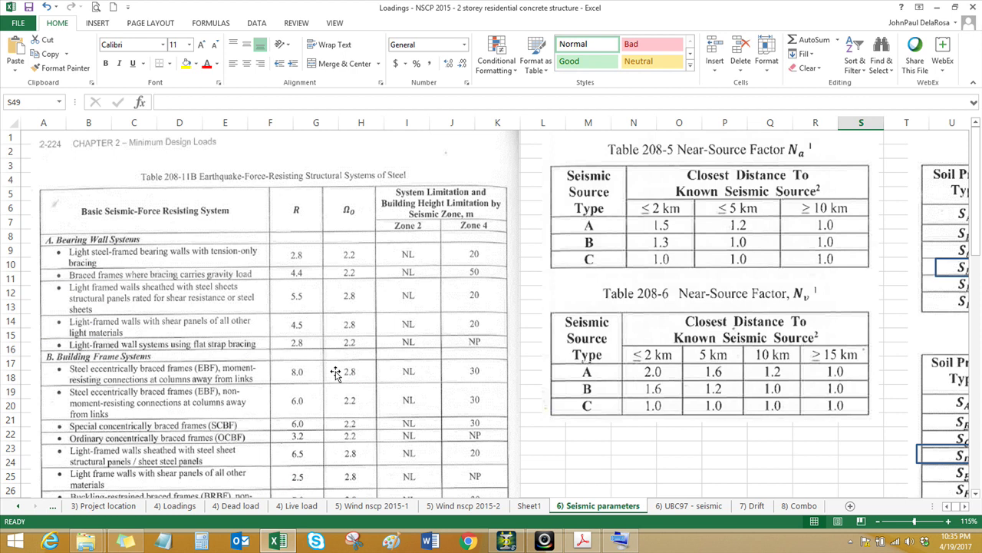
pyautogui.scroll(-15, 331, 368)
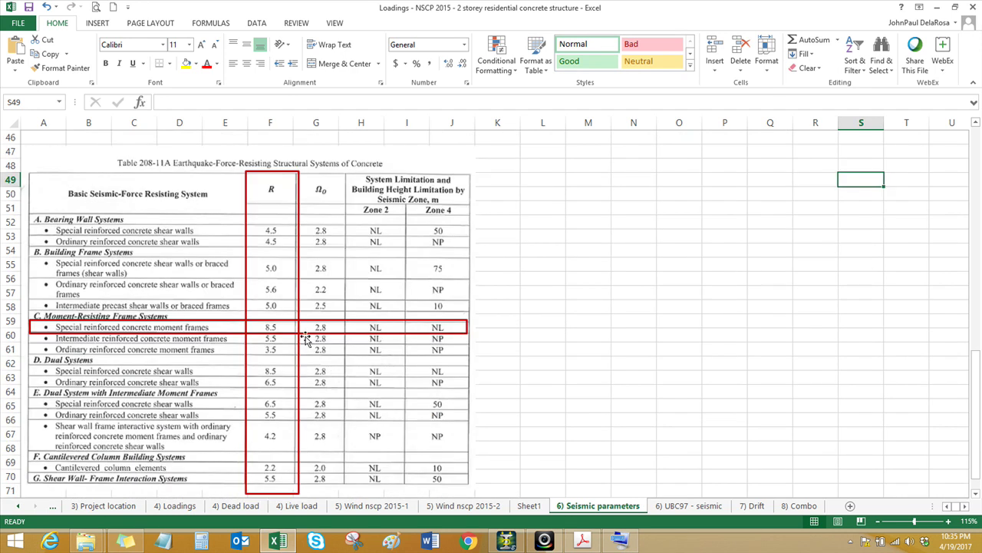
pyautogui.click(273, 330)
# Back in STAAD.Pro, set the soil profile type to 4 and both near source factors Na and Nv to 1.
pyautogui.click(507, 541)
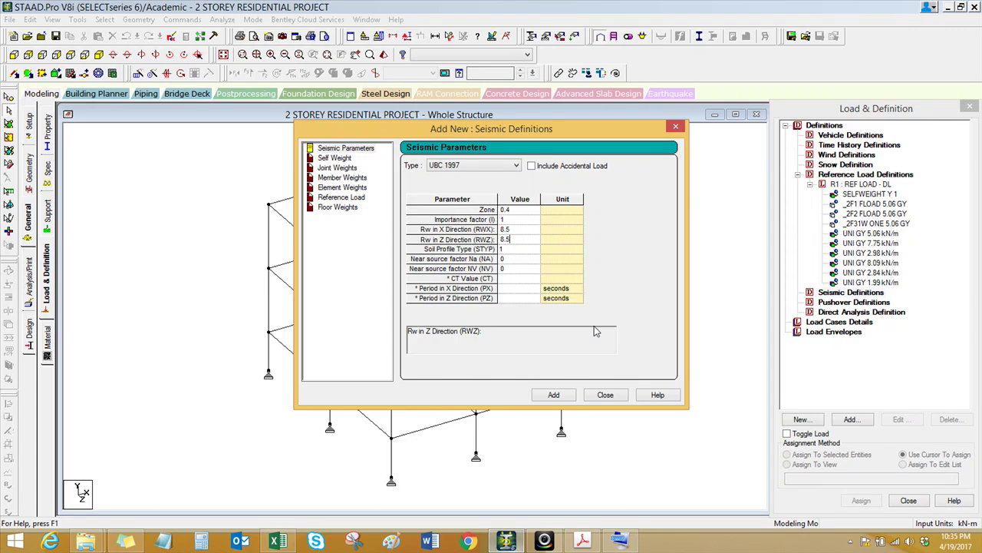
pyautogui.click(524, 252)
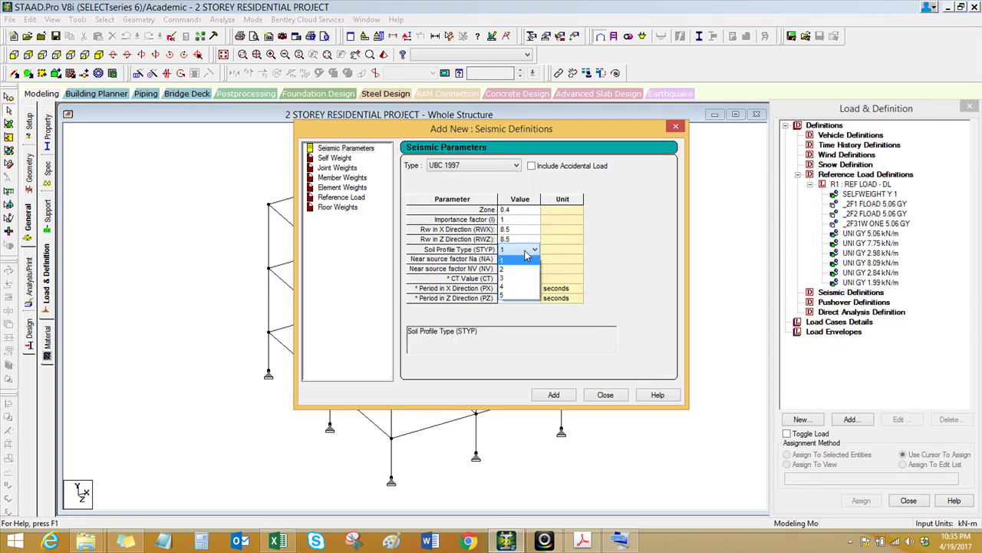
pyautogui.click(517, 287)
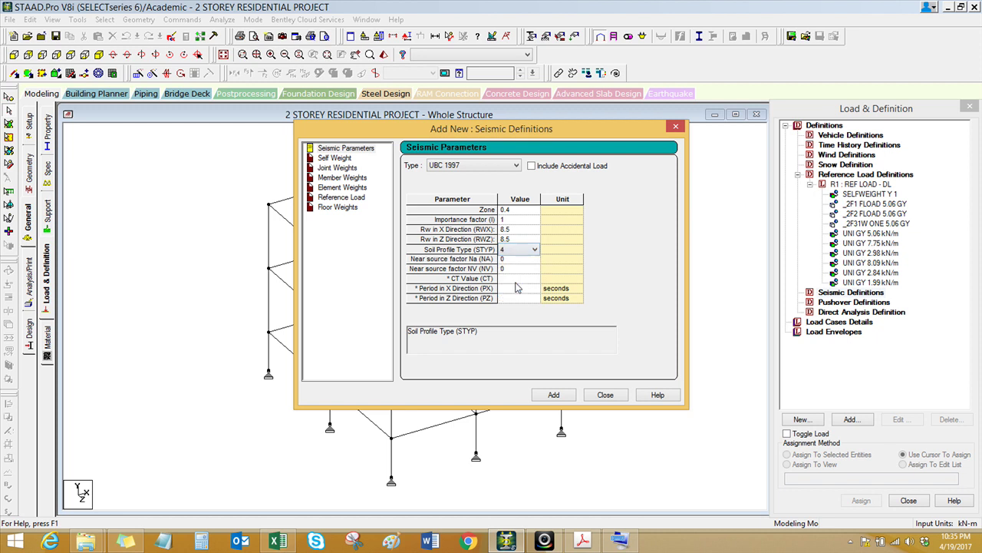
pyautogui.click(537, 261)
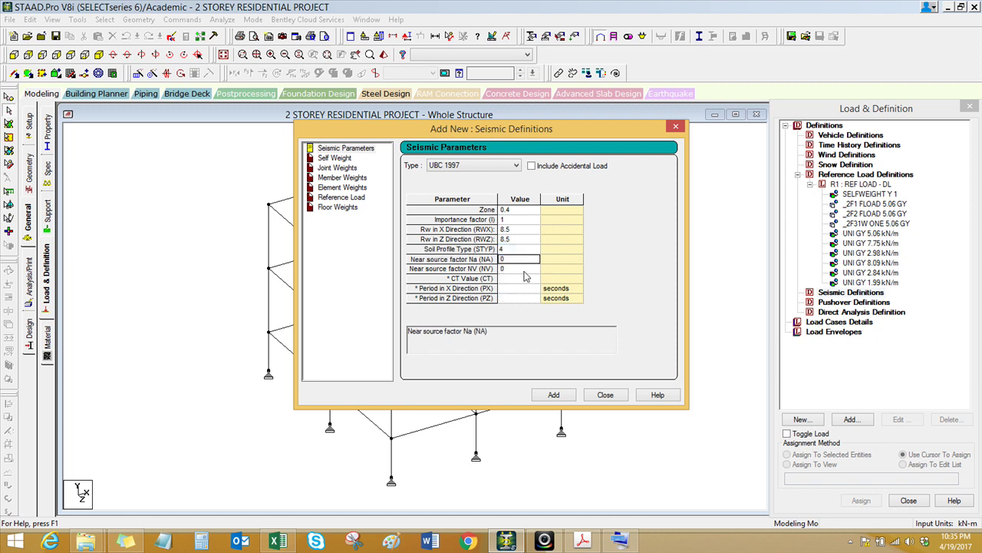
pyautogui.write('1')
pyautogui.click(528, 270)
pyautogui.write('1')
pyautogui.click(520, 263)
# Switch to Excel and examine the near-source factor tables 208-5 and 208-6 on the Seismic parameters sheet.
pyautogui.click(278, 542)
pyautogui.click(699, 506)
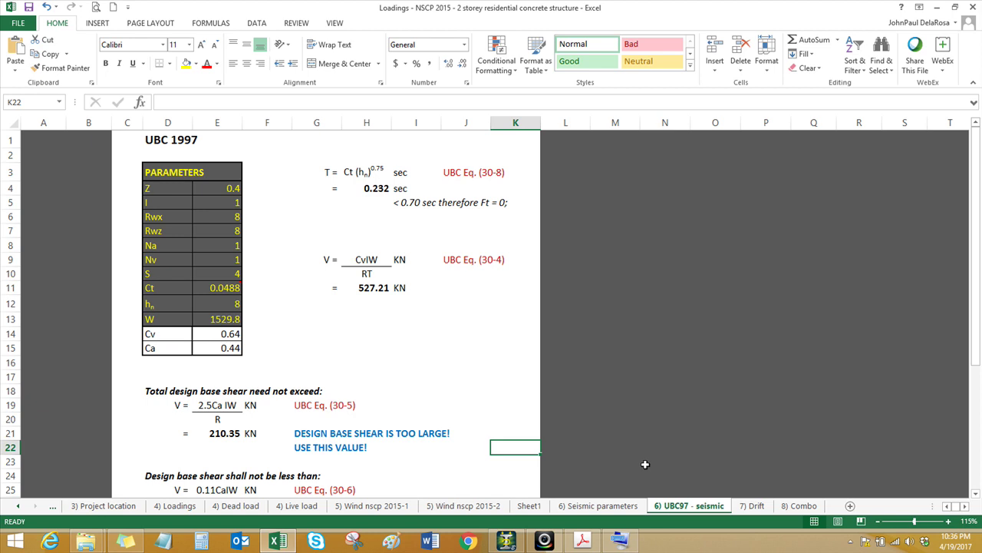
pyautogui.click(602, 506)
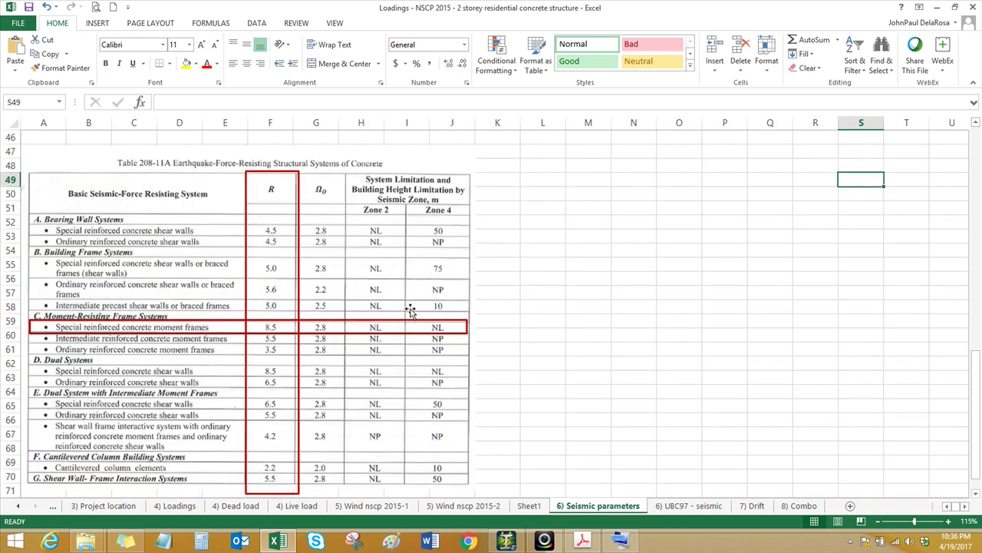
pyautogui.scroll(15, 445, 309)
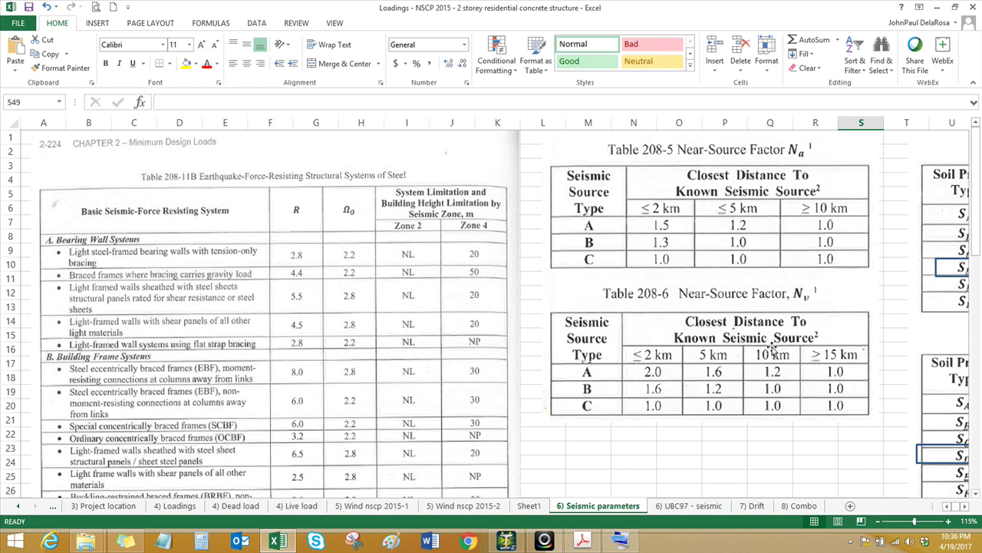
# Examine the project location's distance to the active fault and the matching near-source factors on the Project location sheet.
pyautogui.click(109, 506)
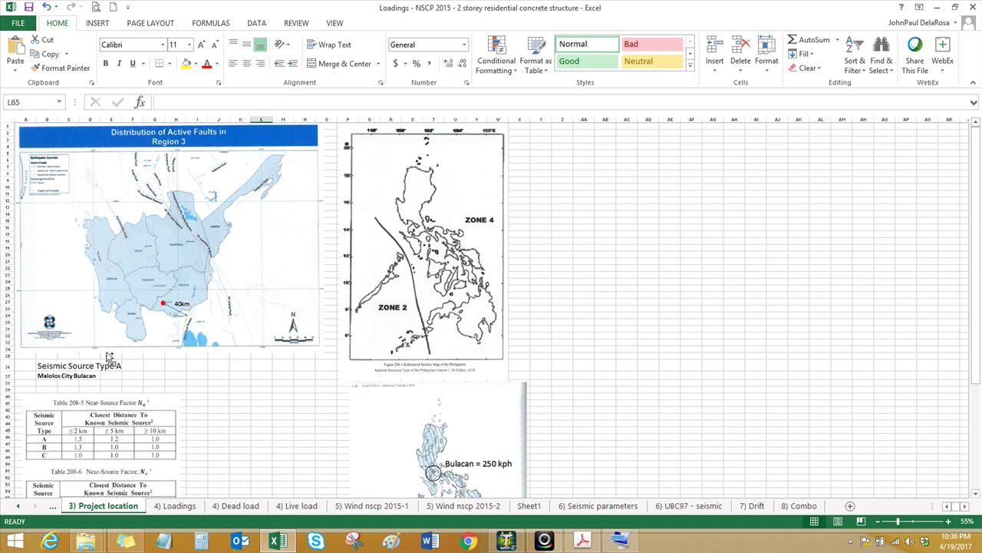
pyautogui.keyDown('ctrl'); pyautogui.scroll(1, 108, 357); pyautogui.keyUp('ctrl')
pyautogui.keyDown('ctrl'); pyautogui.scroll(2, 141, 353); pyautogui.keyUp('ctrl')
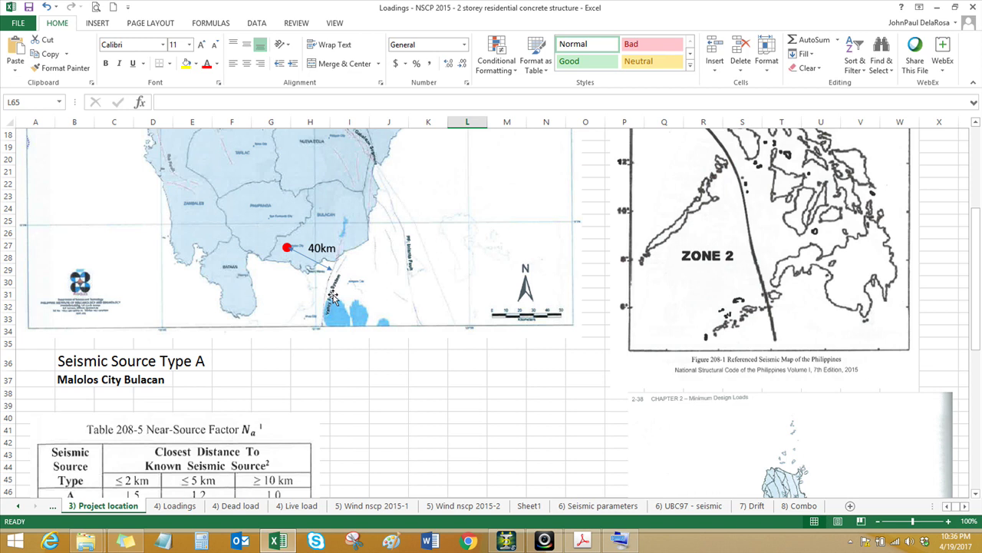
pyautogui.scroll(-3, 320, 295)
pyautogui.keyDown('ctrl'); pyautogui.scroll(-1, 320, 298); pyautogui.keyUp('ctrl')
pyautogui.scroll(-6, 320, 298)
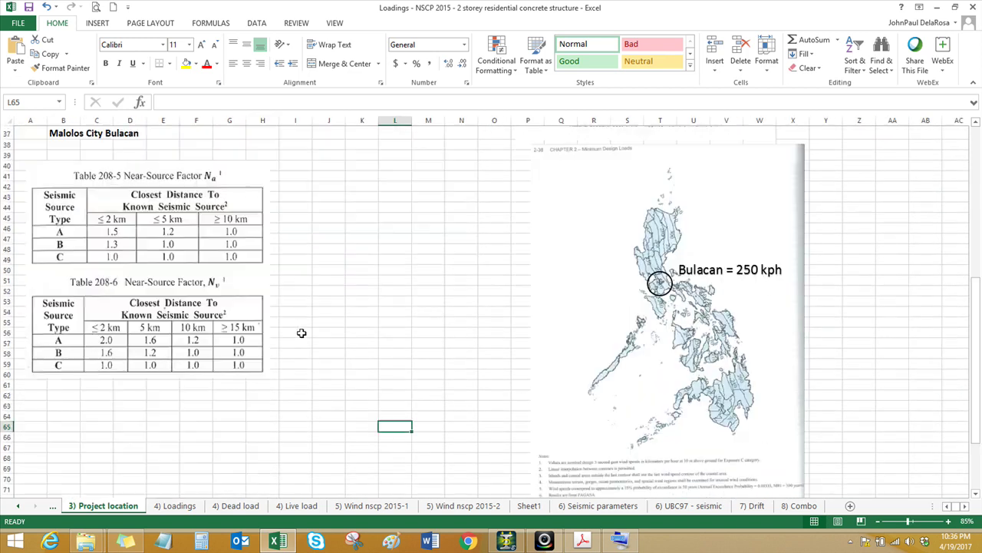
pyautogui.scroll(5, 339, 346)
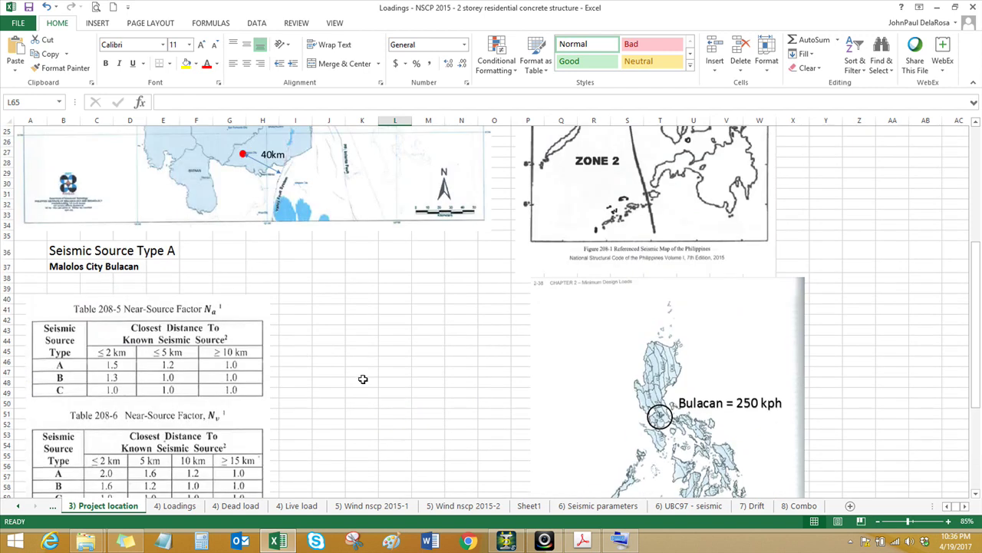
# Copy the Ct value 0.0853 from the Excel Loadings sheet into the CT value of the STAAD.Pro seismic definition.
pyautogui.click(507, 541)
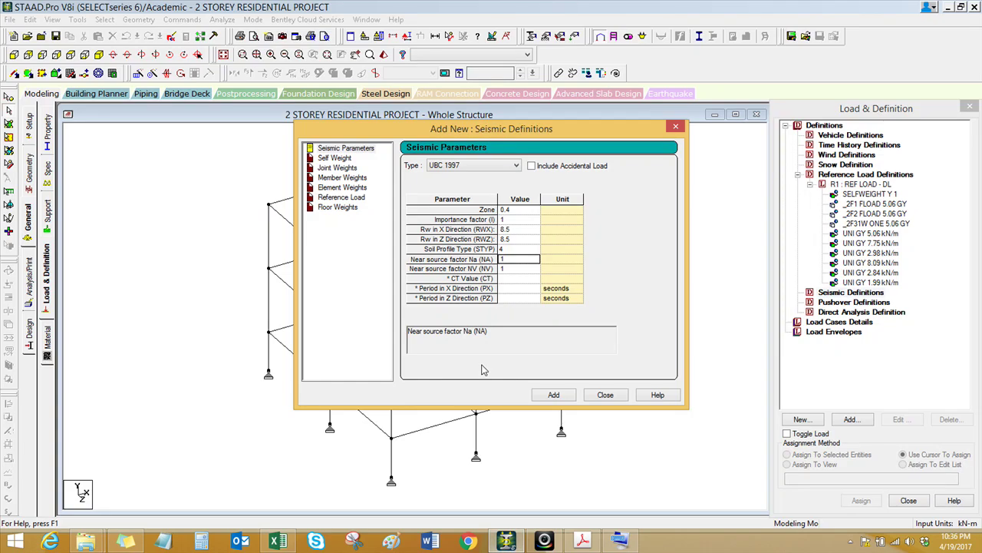
pyautogui.click(517, 279)
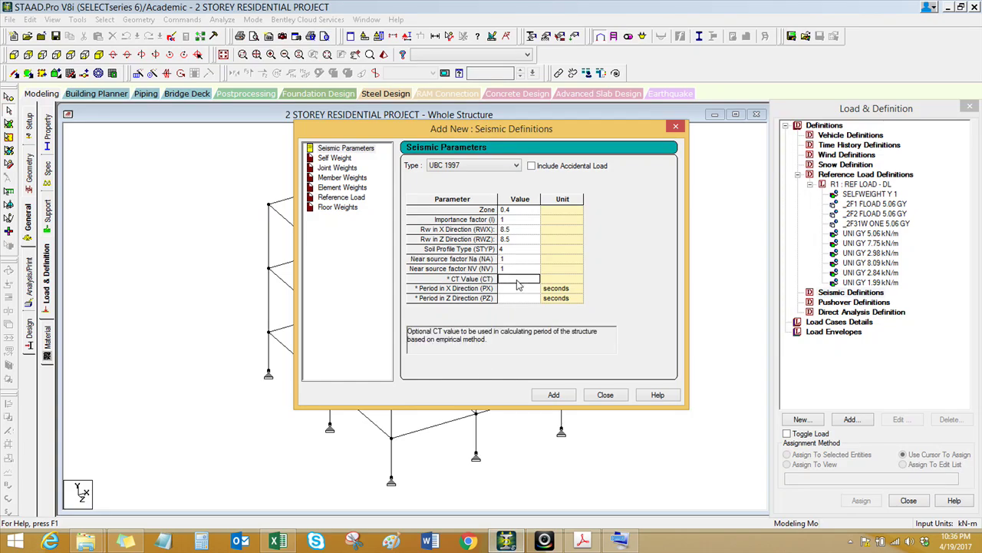
pyautogui.click(278, 541)
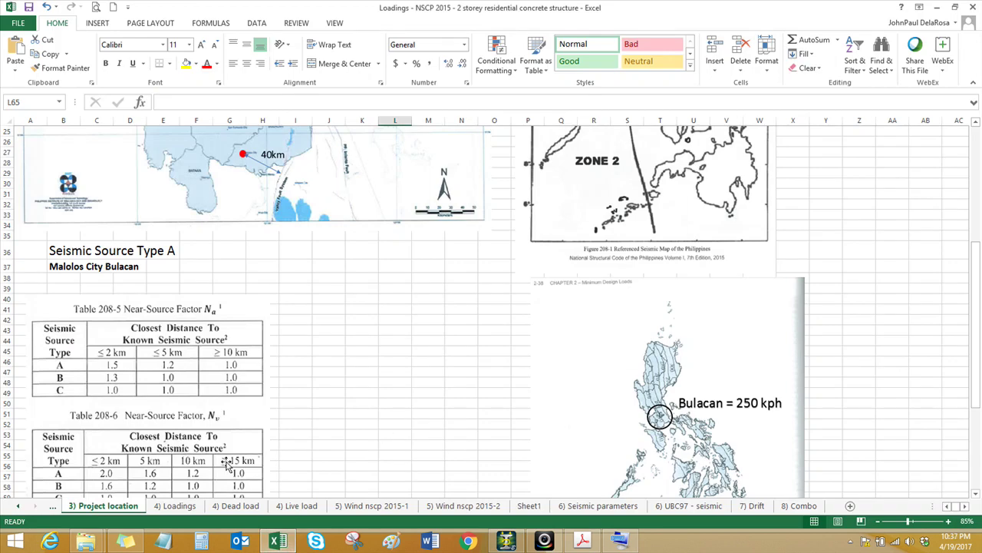
pyautogui.click(185, 506)
pyautogui.scroll(-5, 246, 422)
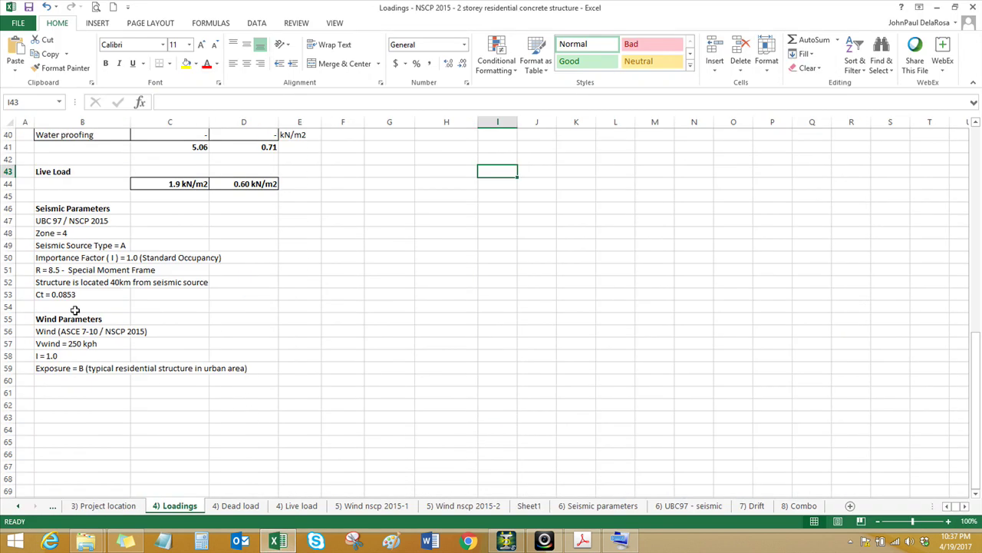
pyautogui.keyDown('ctrl'); pyautogui.scroll(3, 67, 307); pyautogui.keyUp('ctrl')
pyautogui.click(107, 427)
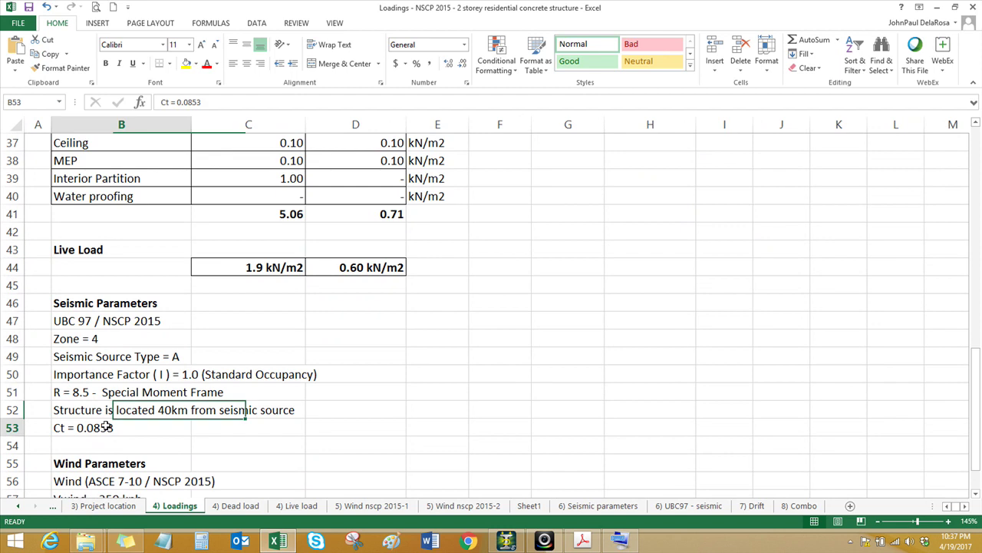
pyautogui.moveTo(176, 102); pyautogui.dragTo(201, 102)
pyautogui.rightClick(192, 102)
pyautogui.click(227, 130)
pyautogui.click(506, 540)
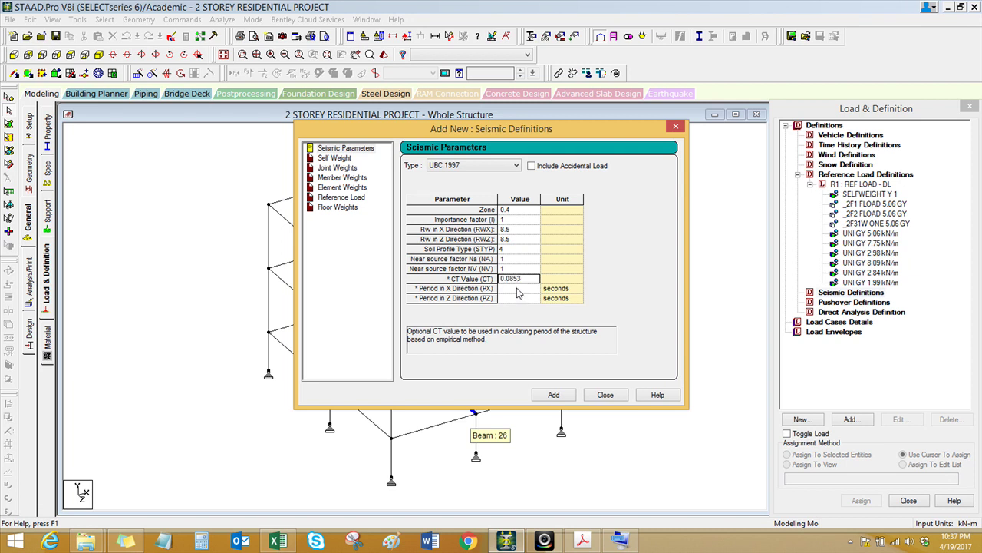
# Look up the structure period Ct factors on the Excel Combo sheet and set the CT value in STAAD.Pro to 0.0731.
pyautogui.click(278, 542)
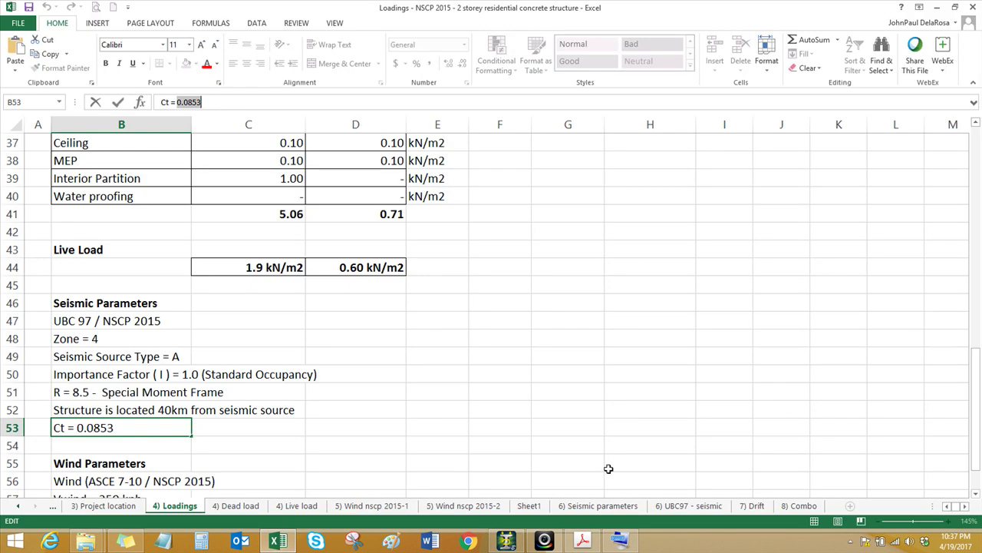
pyautogui.click(687, 506)
pyautogui.click(754, 506)
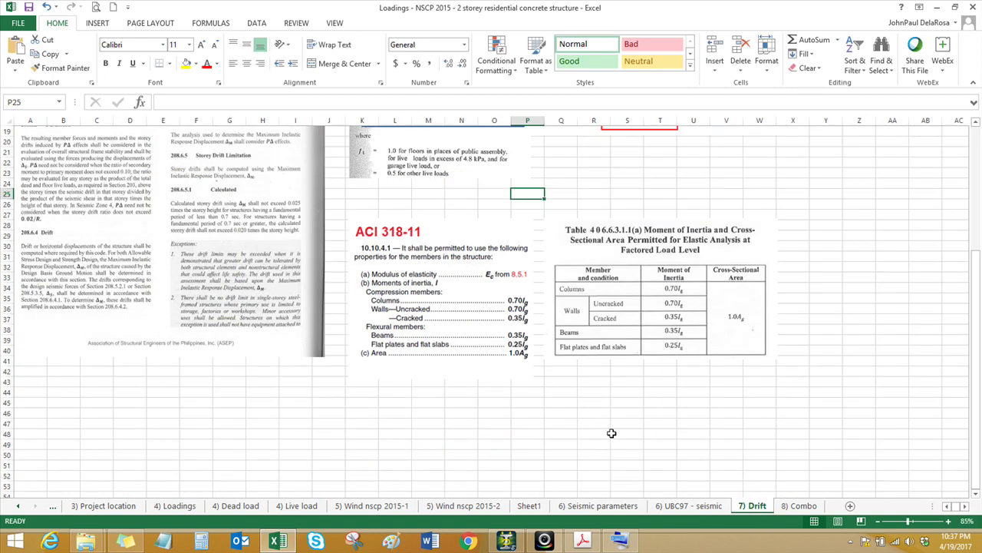
pyautogui.scroll(5, 588, 436)
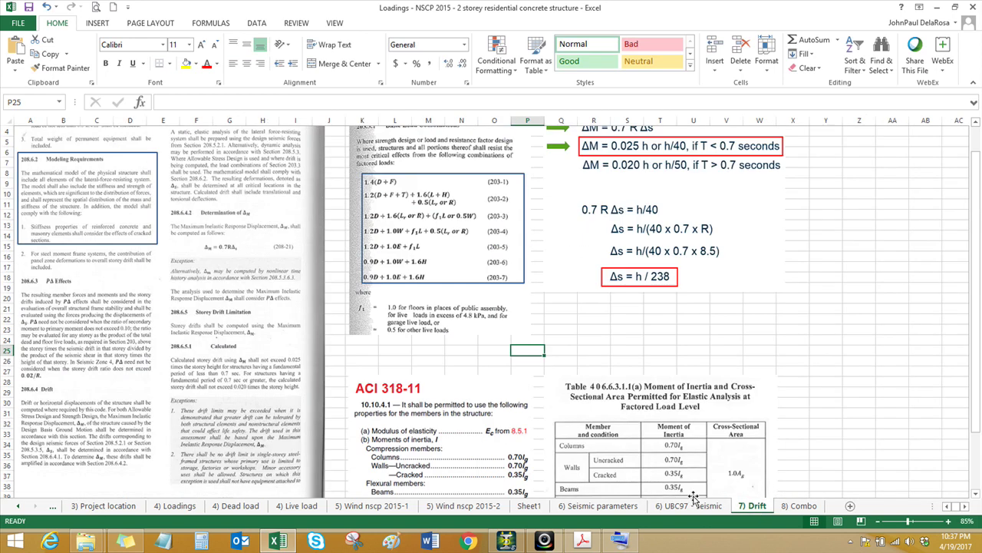
pyautogui.click(802, 506)
pyautogui.scroll(-5, 431, 354)
pyautogui.scroll(-4, 431, 353)
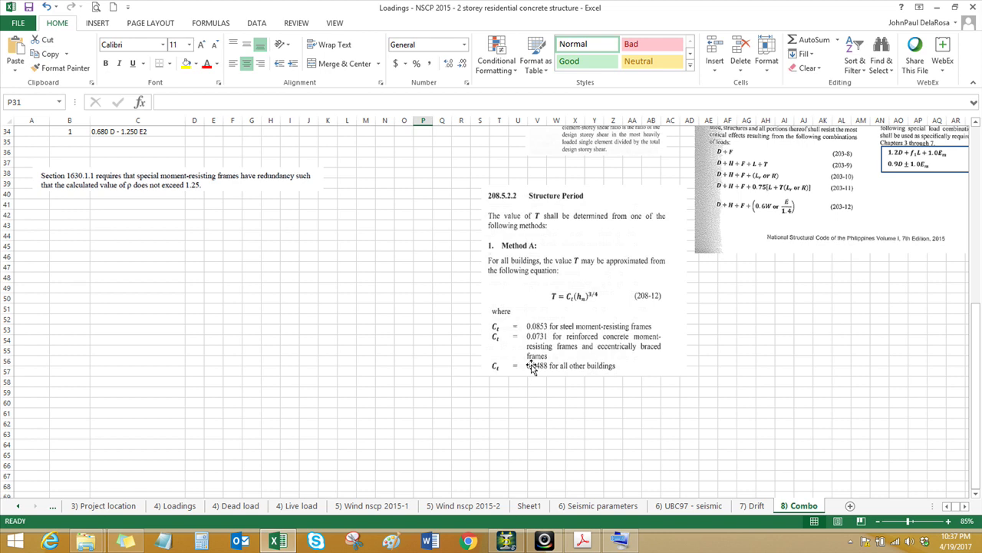
pyautogui.click(506, 539)
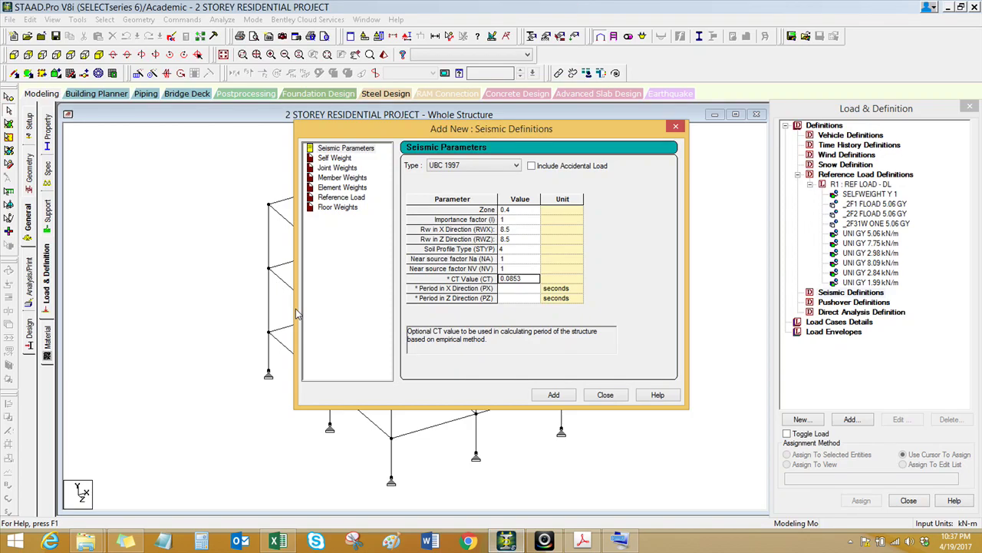
pyautogui.click(513, 278)
# Switch to Excel and correct the Ct entry in cell B53 of the Loadings sheet to the reinforced concrete moment frame value.
pyautogui.click(277, 540)
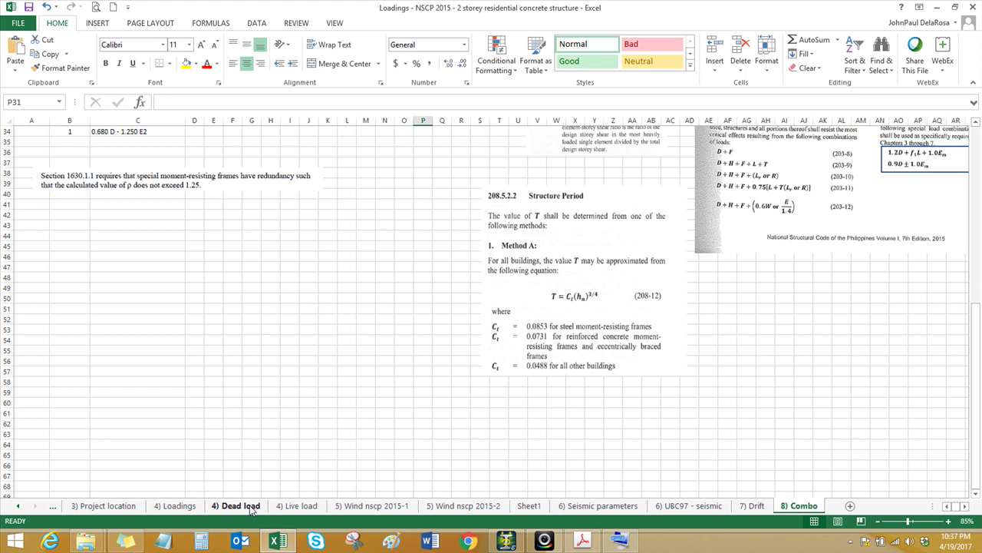
pyautogui.click(179, 505)
pyautogui.scroll(-1, 160, 464)
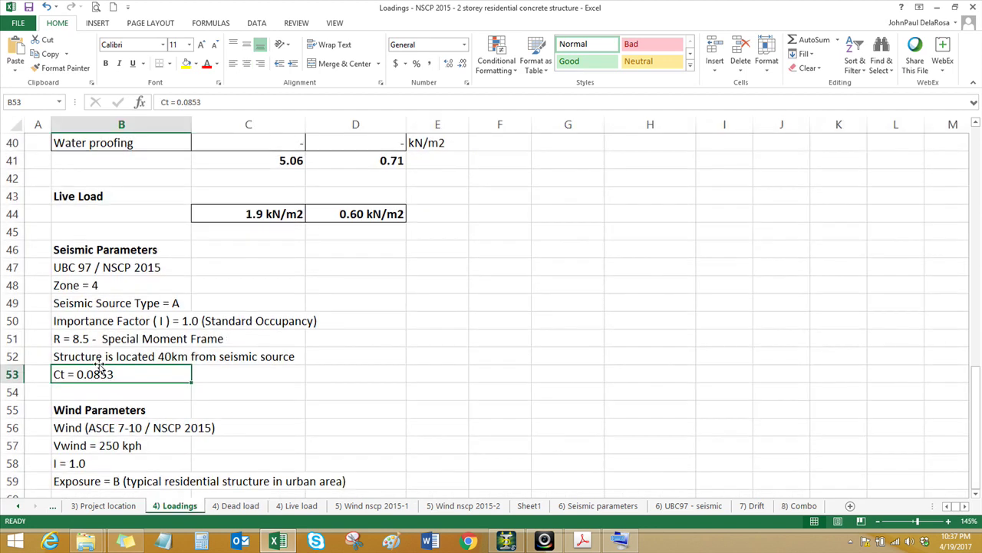
pyautogui.click(191, 99)
pyautogui.press('BackSpace')
pyautogui.press('BackSpace')
pyautogui.write('7')
pyautogui.click(273, 405)
pyautogui.click(149, 375)
# Back in STAAD.Pro, review the optional X and Z period parameters and move the seismic definition dialog clear of the model.
pyautogui.click(504, 541)
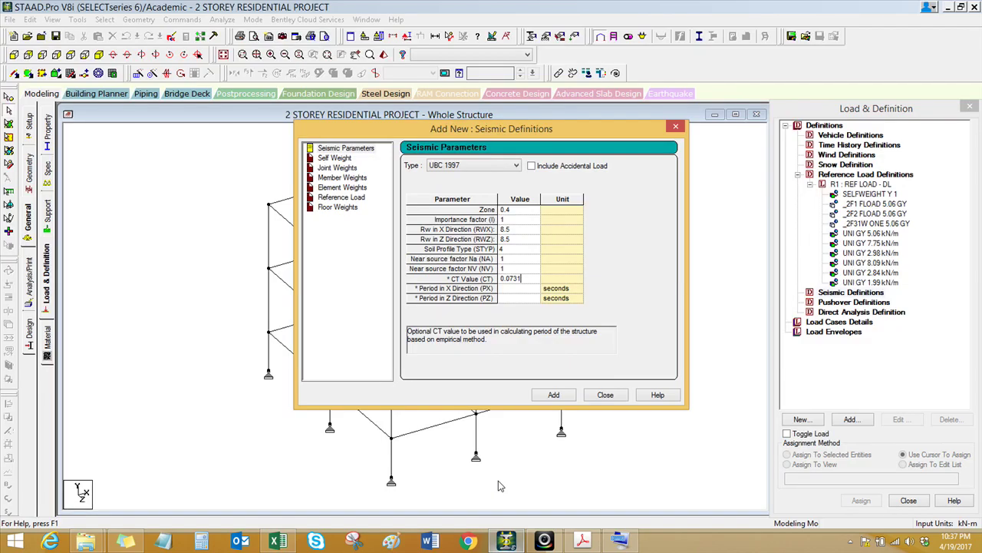
pyautogui.click(526, 299)
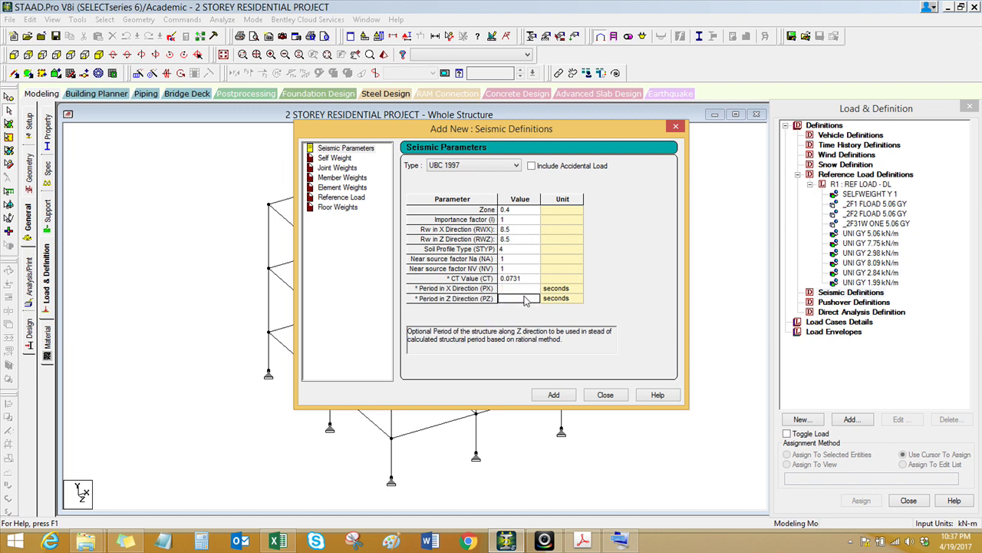
pyautogui.click(526, 288)
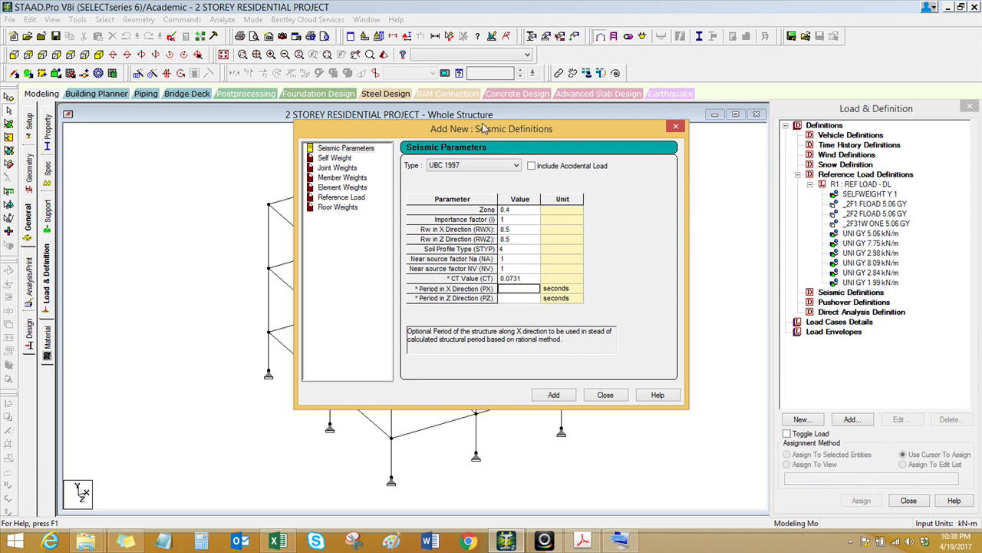
pyautogui.moveTo(485, 129); pyautogui.dragTo(647, 142)
# Examine the structure period formula of section 208.5.2.2 on the Excel Combo sheet and relate its height term to the STAAD.Pro model.
pyautogui.click(277, 541)
pyautogui.click(754, 506)
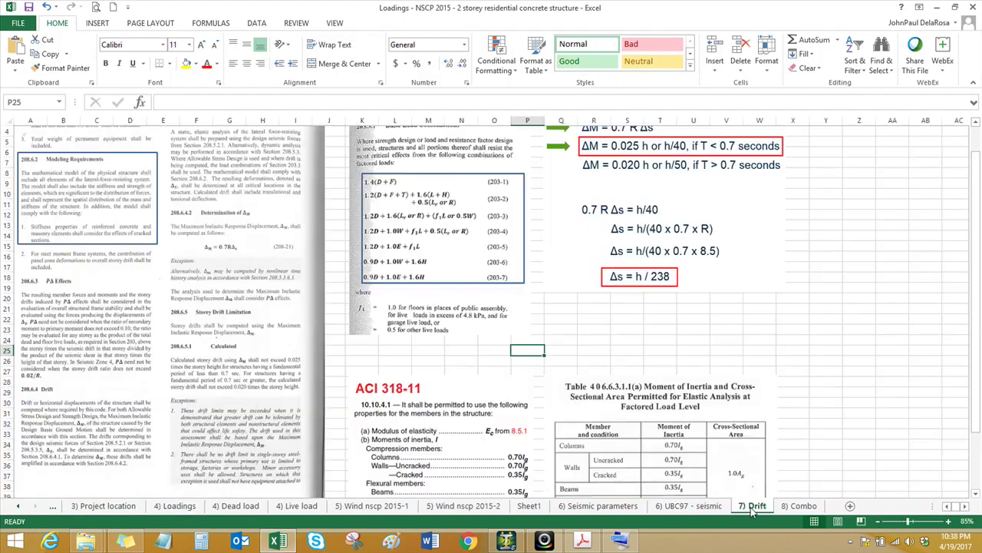
pyautogui.click(694, 506)
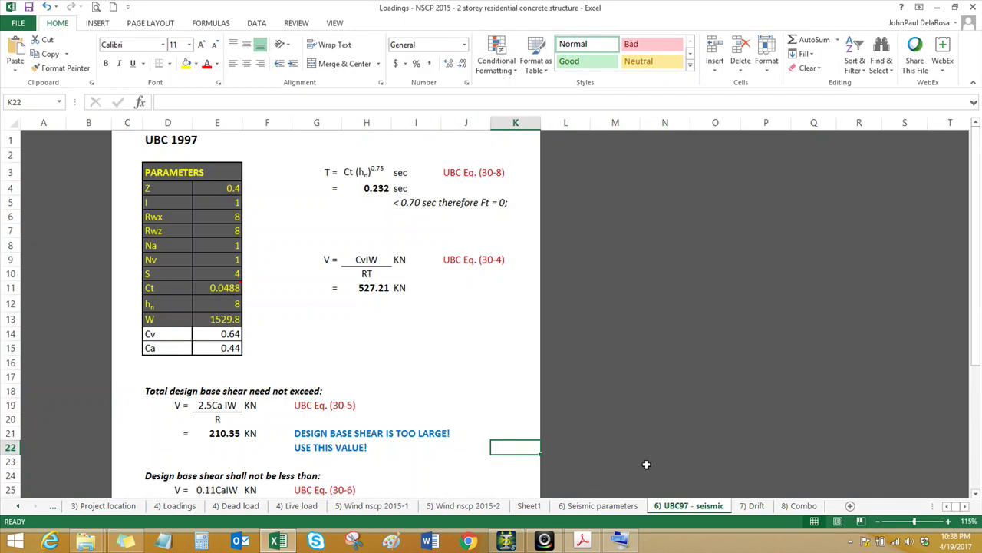
pyautogui.click(799, 506)
pyautogui.scroll(-2, 530, 395)
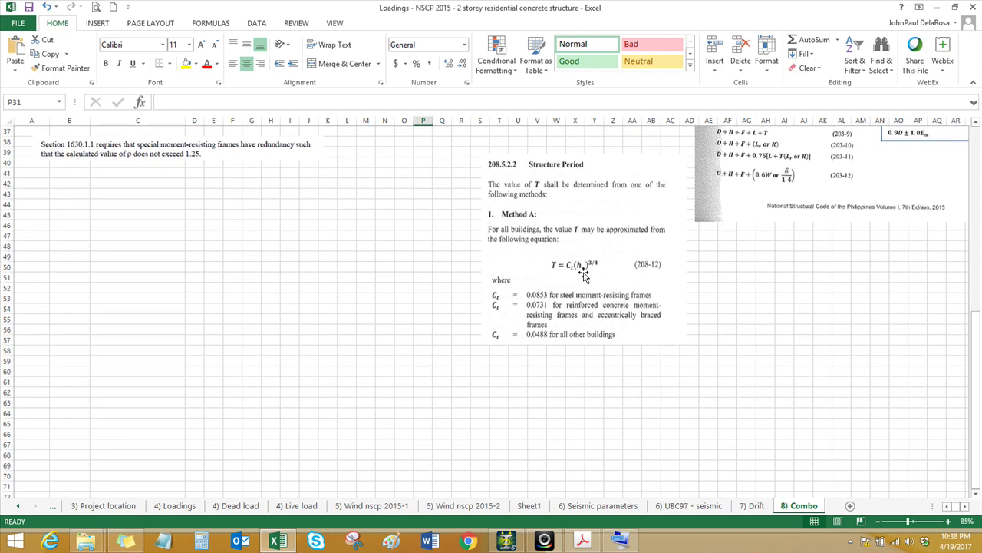
pyautogui.click(545, 316)
pyautogui.click(506, 541)
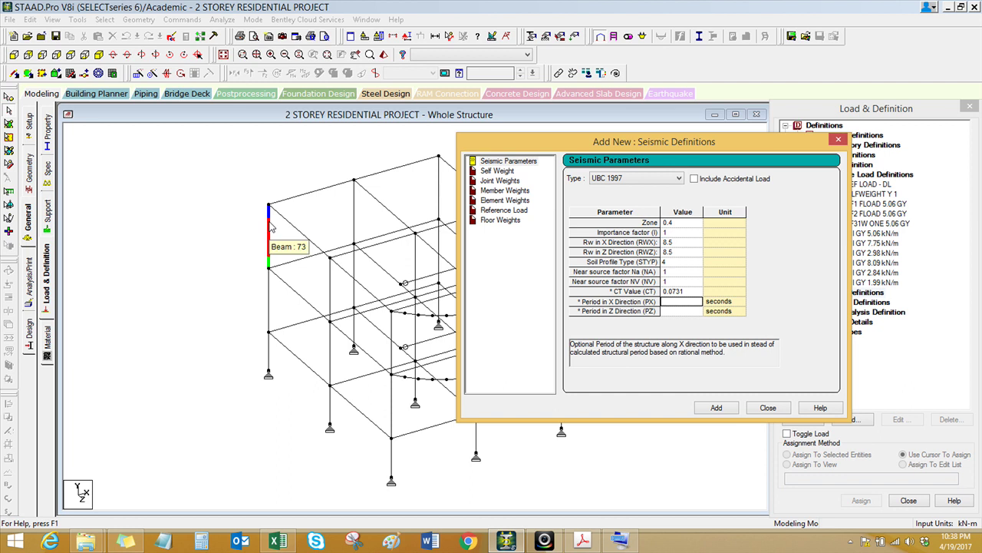
pyautogui.click(279, 542)
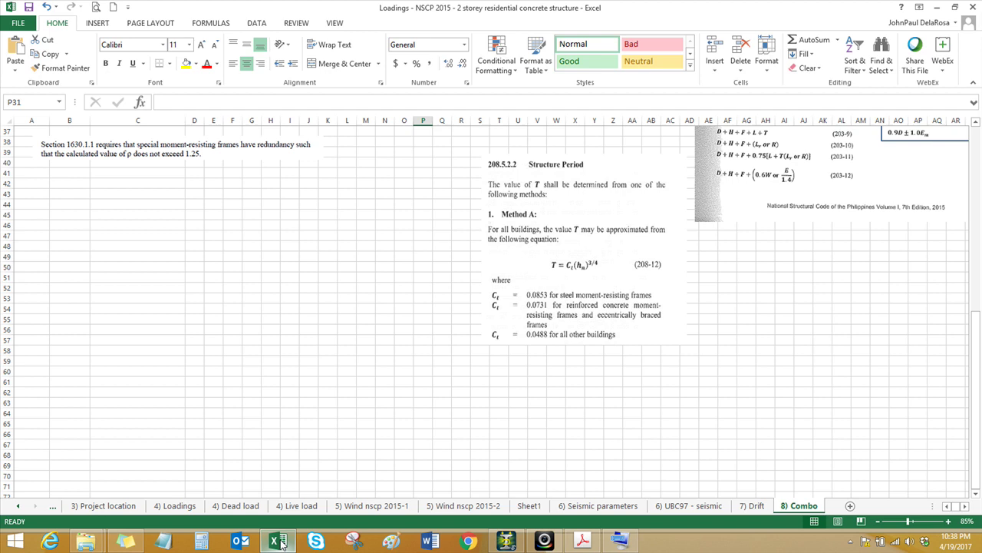
# Back in STAAD.Pro, add the UBC 1997 seismic parameters to the definitions with both period values left blank.
pyautogui.click(279, 542)
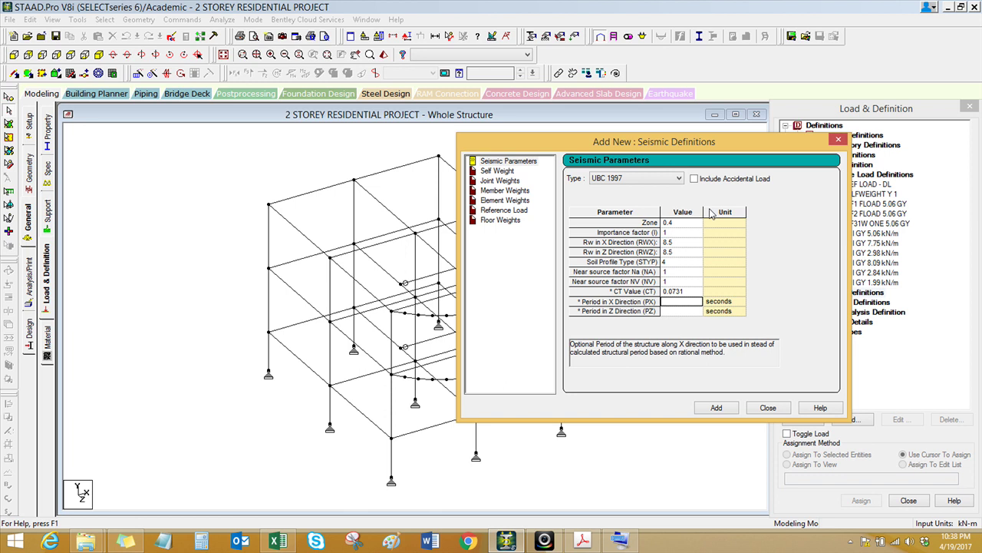
pyautogui.moveTo(698, 148); pyautogui.dragTo(514, 142)
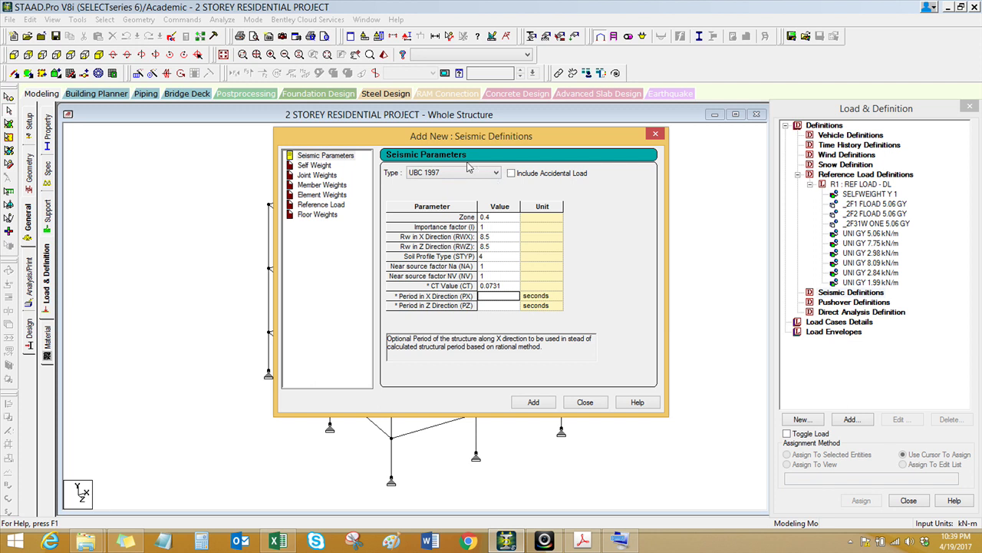
pyautogui.click(535, 403)
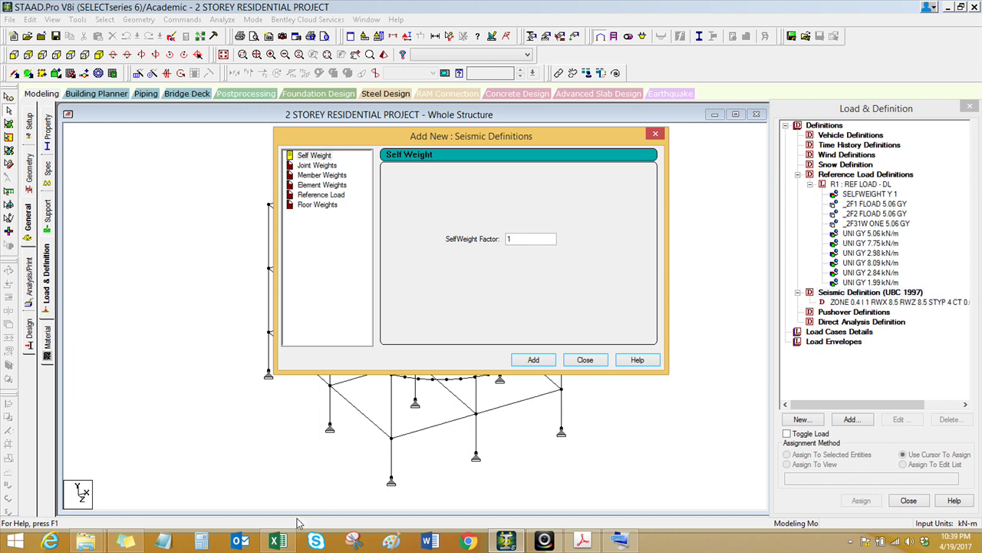
# Switch to Excel and examine the weight term of the base shear formula V = CvIW/RT on the UBC97 - seismic sheet.
pyautogui.click(277, 541)
pyautogui.scroll(1, 465, 421)
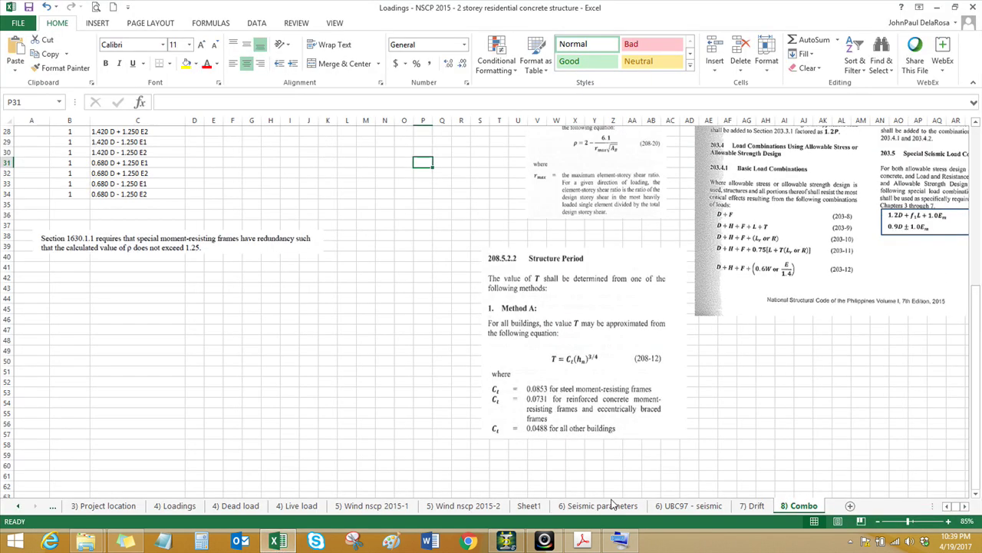
pyautogui.click(688, 504)
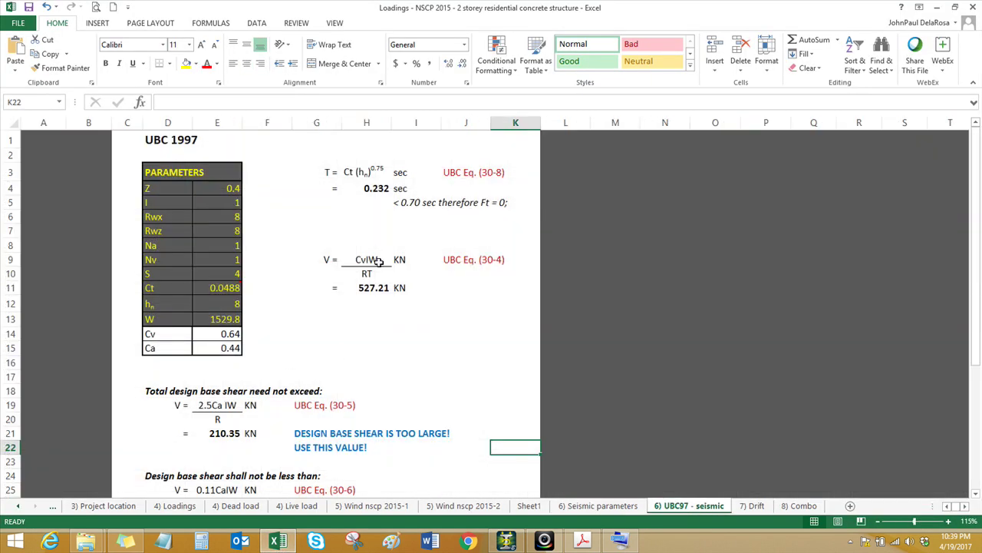
pyautogui.click(378, 262)
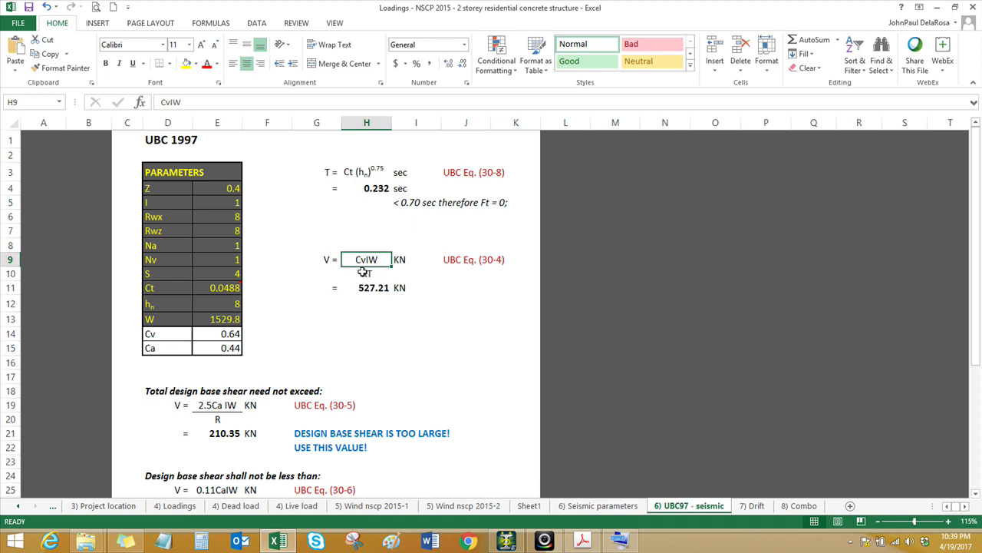
pyautogui.click(382, 261)
# Back in STAAD.Pro, try to define the seismic weight of the UBC 1997 definition from a reference load.
pyautogui.click(507, 541)
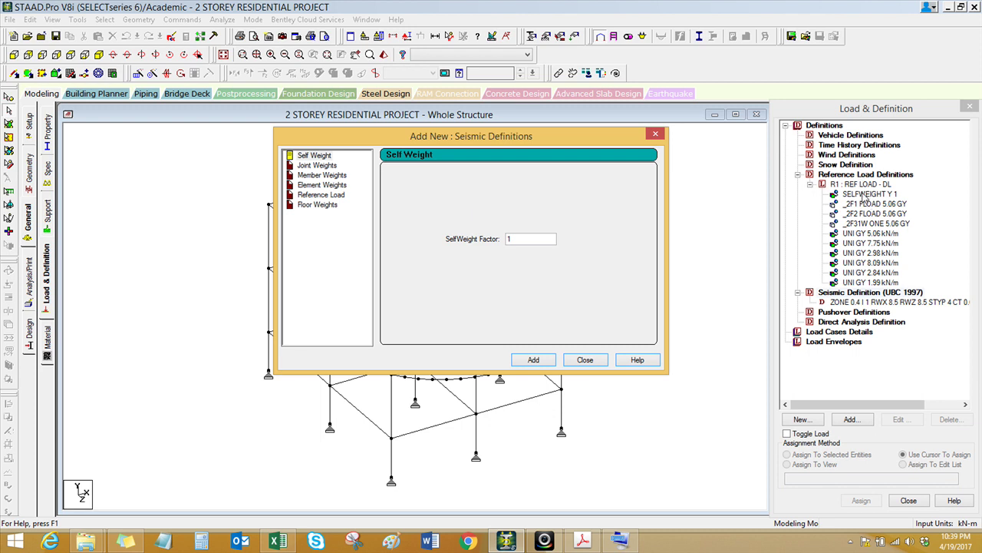
pyautogui.moveTo(420, 138); pyautogui.dragTo(215, 138)
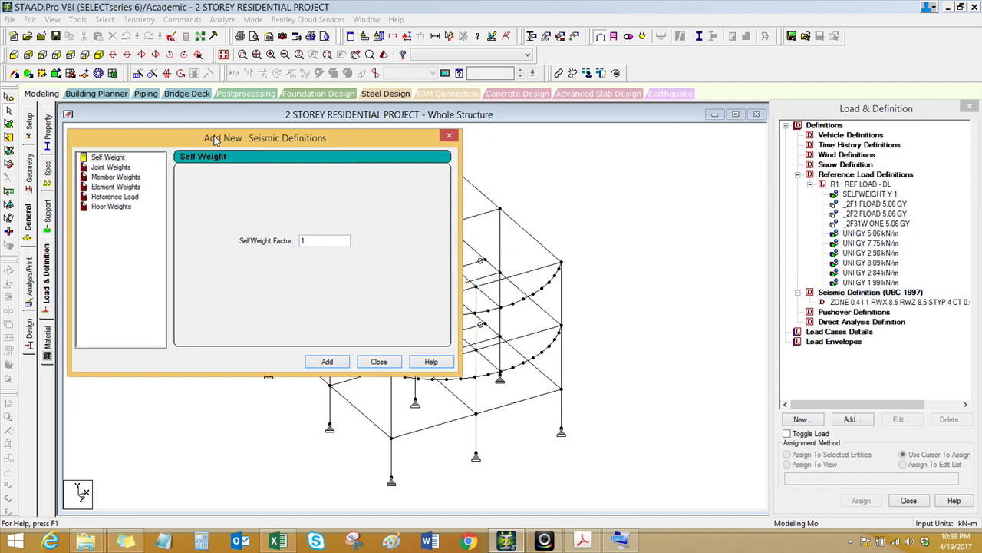
pyautogui.click(117, 198)
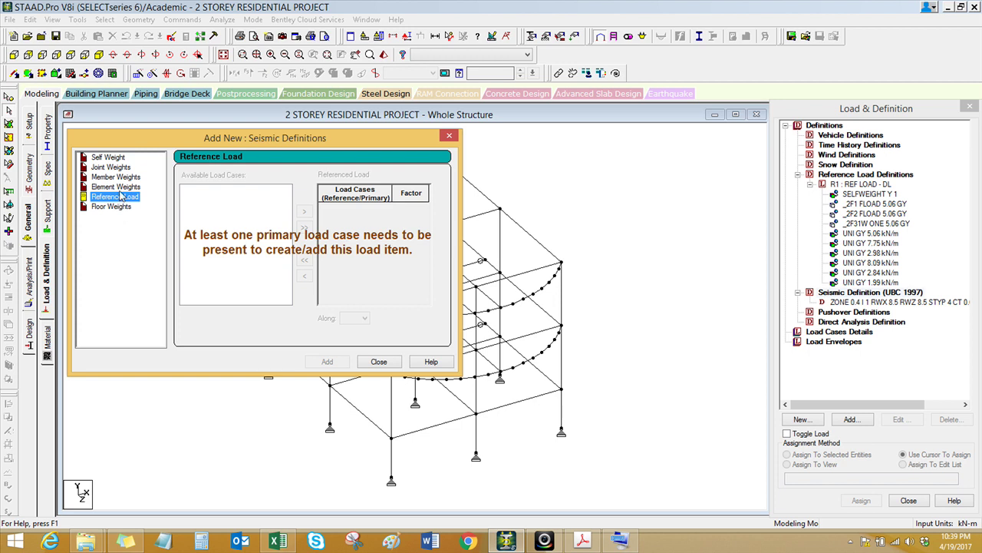
pyautogui.click(274, 287)
pyautogui.click(399, 287)
pyautogui.click(379, 362)
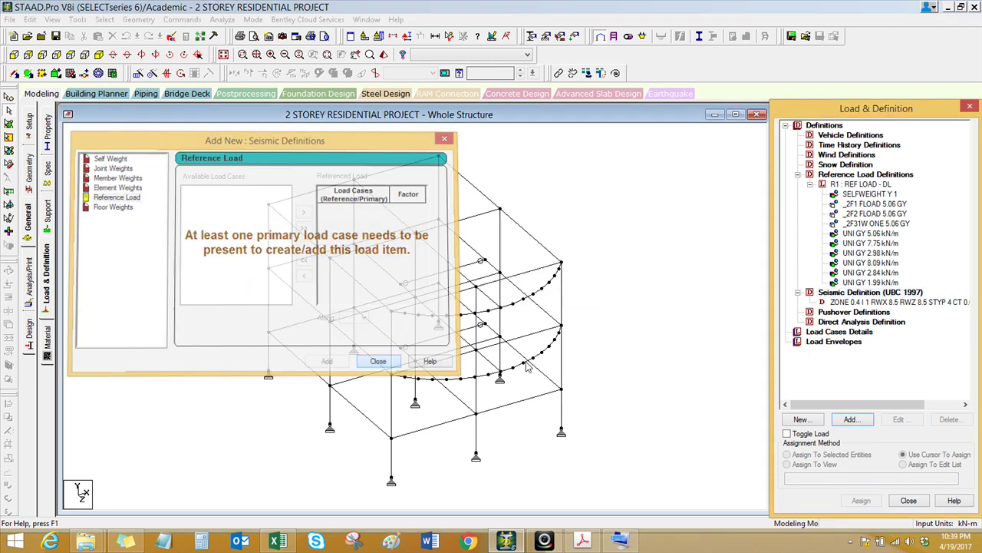
pyautogui.click(892, 304)
pyautogui.click(850, 419)
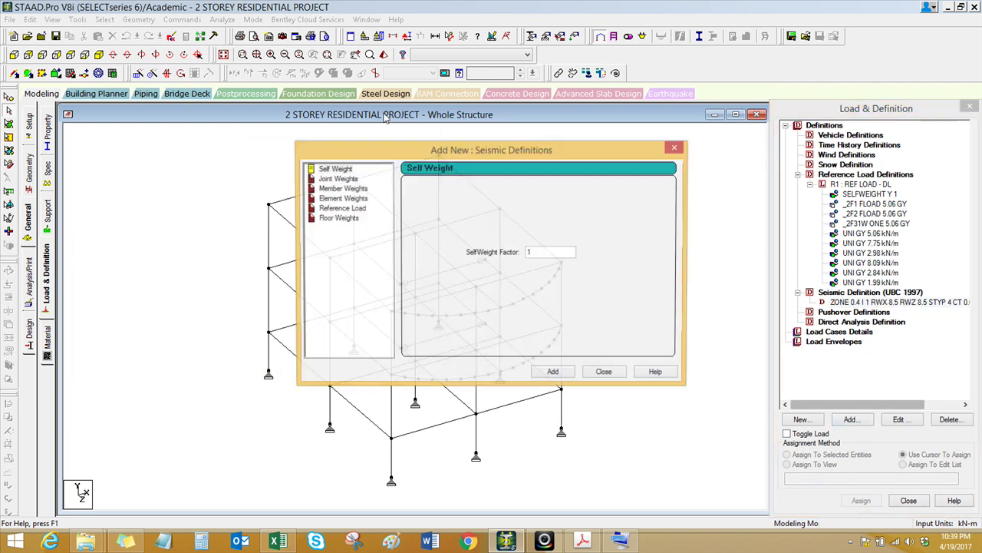
pyautogui.click(320, 210)
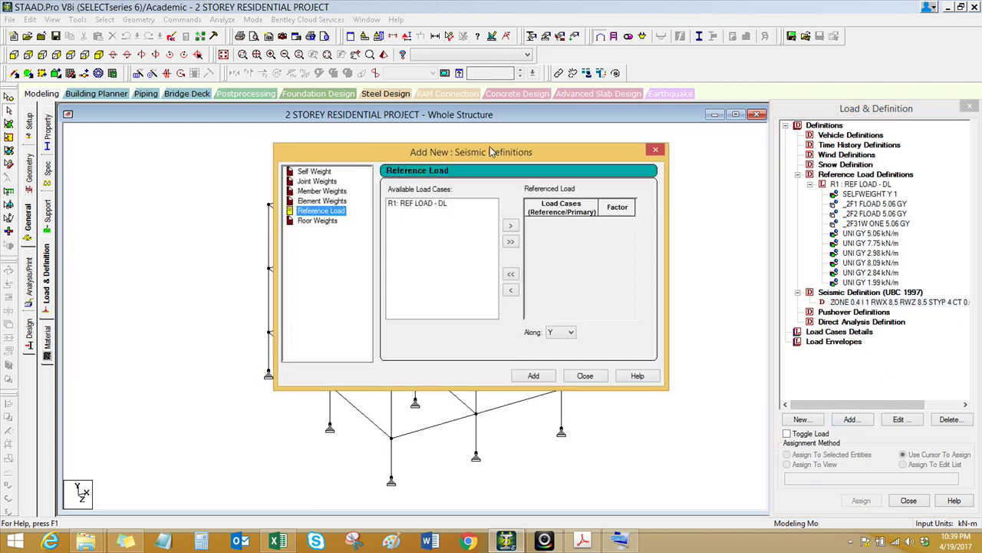
pyautogui.moveTo(490, 146); pyautogui.dragTo(280, 167)
pyautogui.click(213, 224)
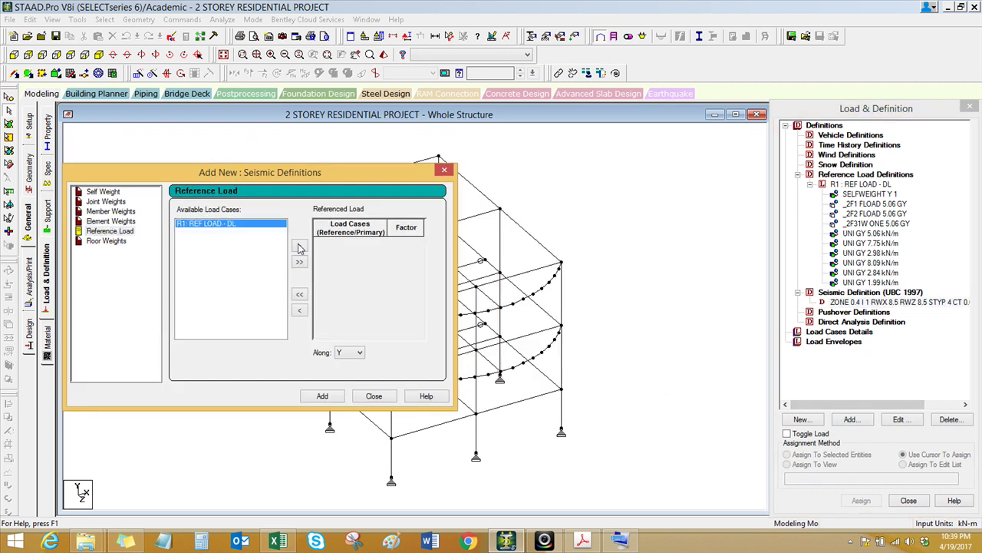
pyautogui.click(299, 247)
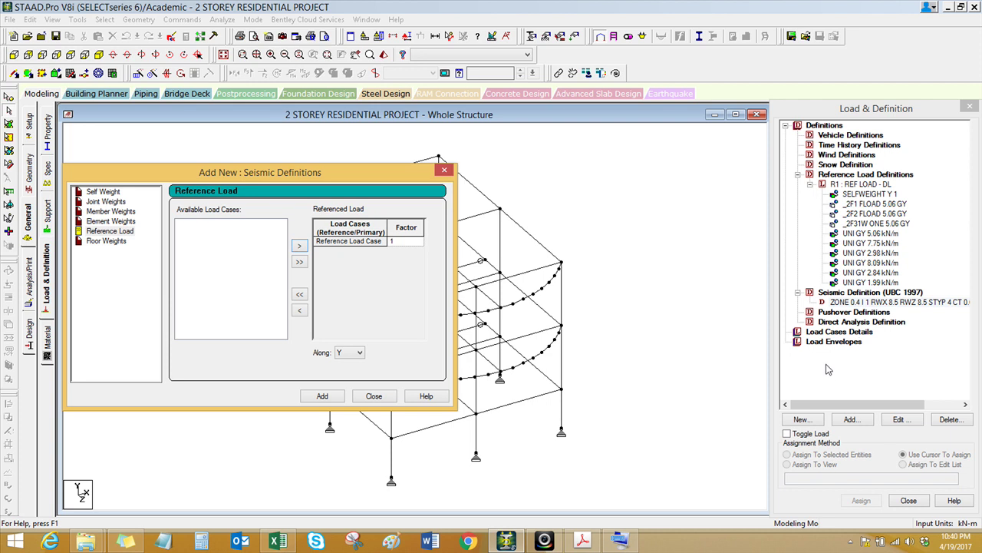
pyautogui.click(375, 396)
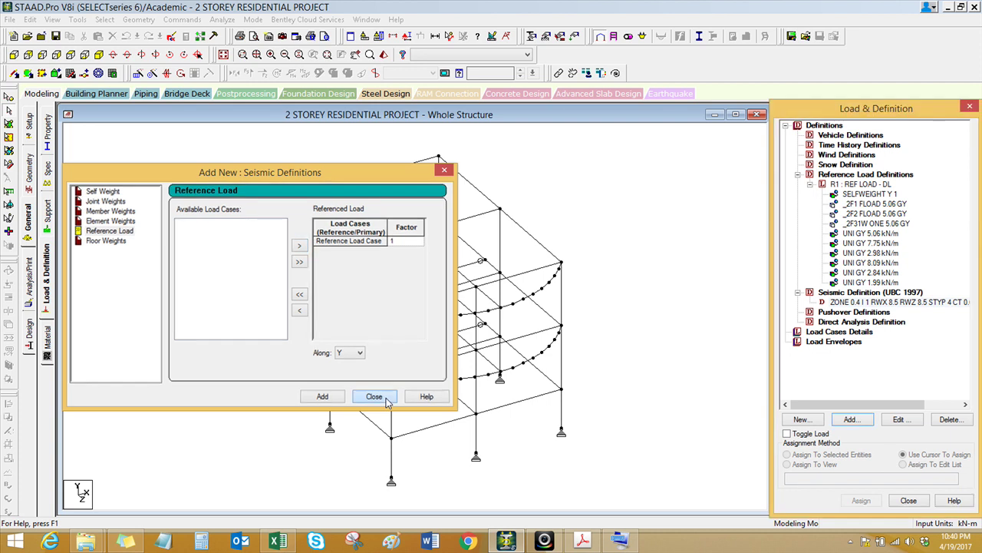
# Add reference load R1: REF LOAD - DL to the UBC 1997 seismic definition with factor 1 along Y.
pyautogui.click(903, 302)
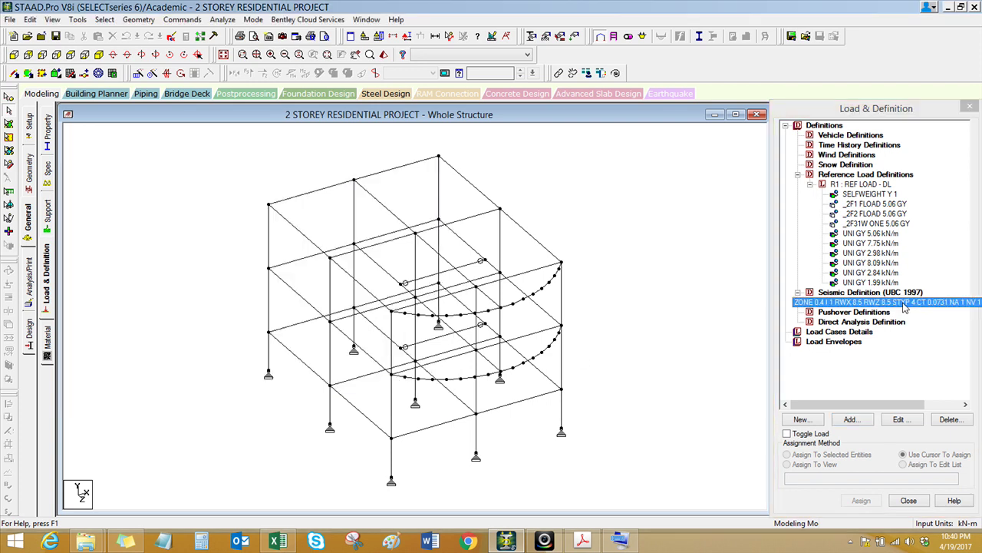
pyautogui.click(859, 423)
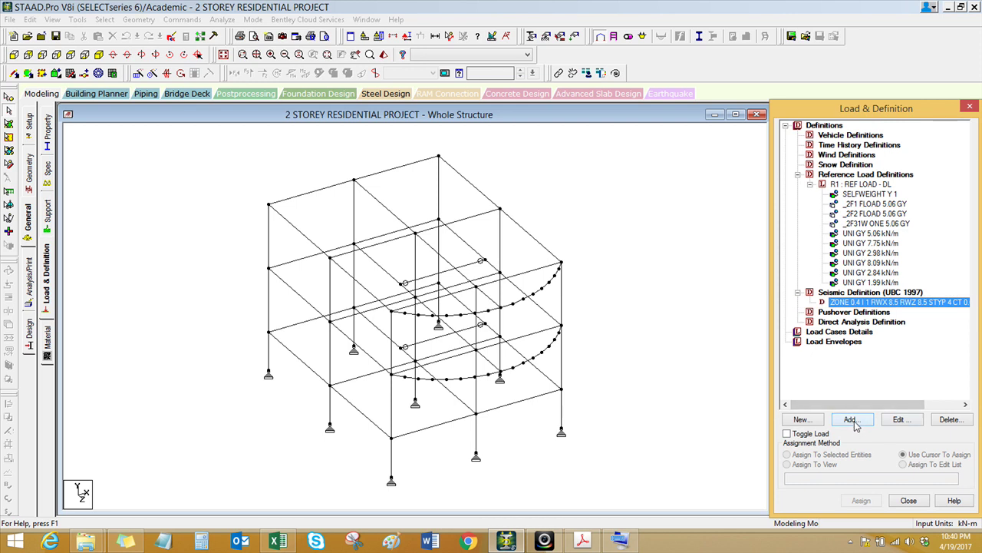
pyautogui.moveTo(391, 159); pyautogui.dragTo(246, 160)
pyautogui.click(197, 212)
pyautogui.click(306, 203)
pyautogui.click(387, 225)
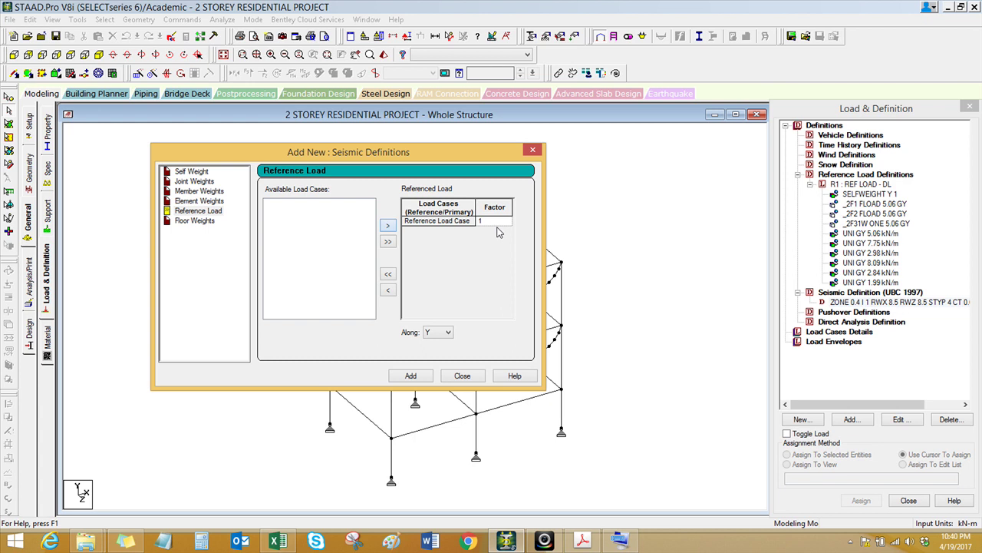
pyautogui.click(413, 376)
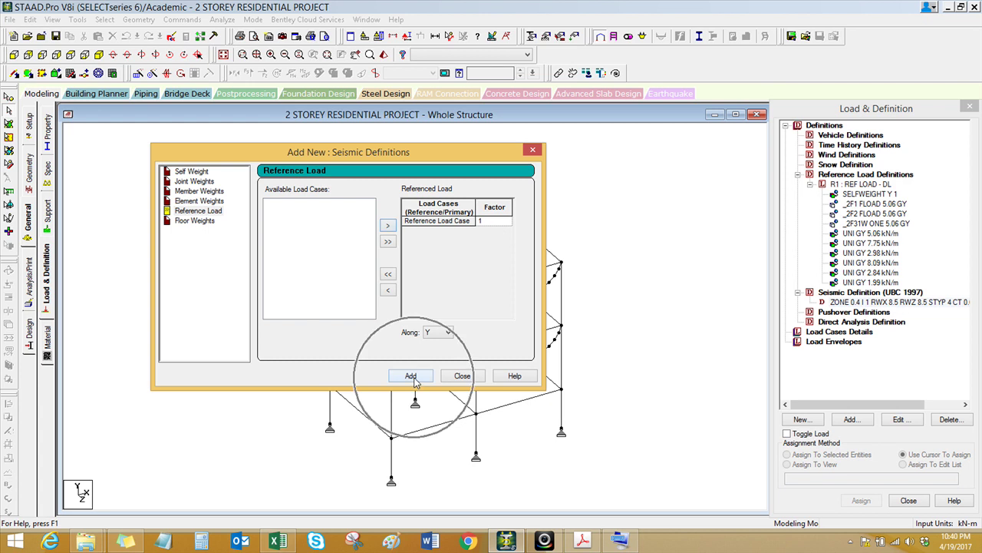
pyautogui.click(872, 313)
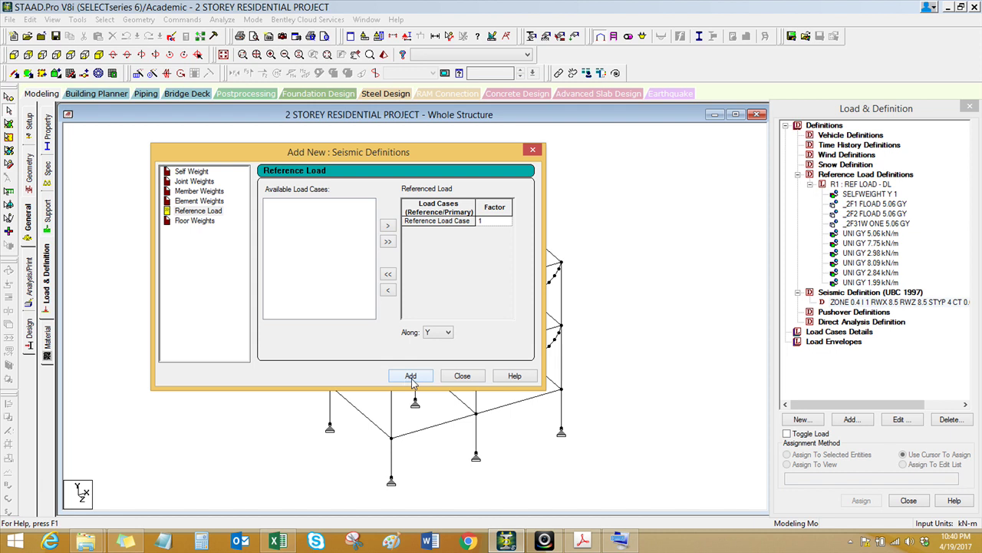
# Try to add the listed reference load case to the UBC 1997 seismic definition with factor 1 along Y.
pyautogui.moveTo(429, 157); pyautogui.dragTo(421, 161)
pyautogui.click(476, 224)
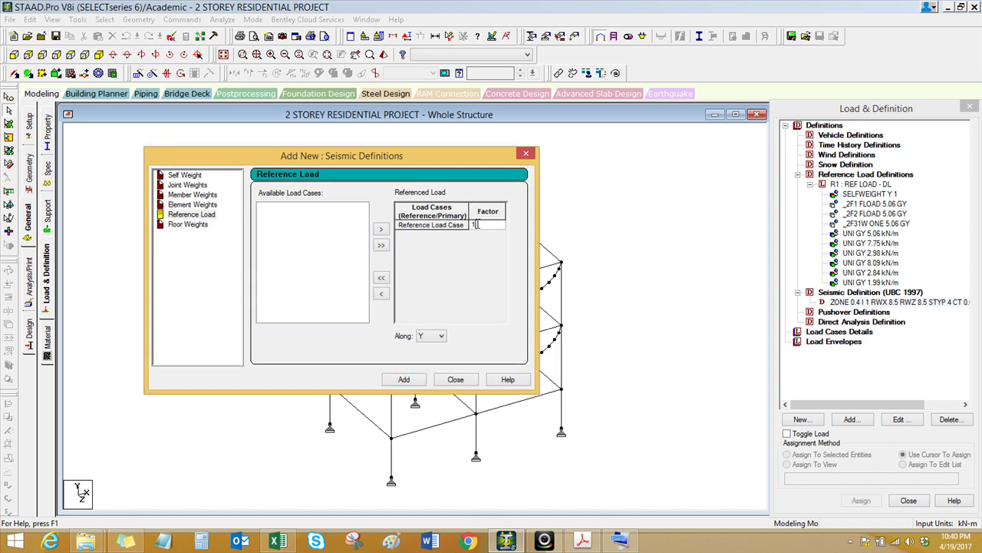
pyautogui.click(411, 381)
pyautogui.click(455, 379)
# Try again to add a reference load to the UBC 1997 seismic definition, starting from its zone parameter entry.
pyautogui.click(852, 302)
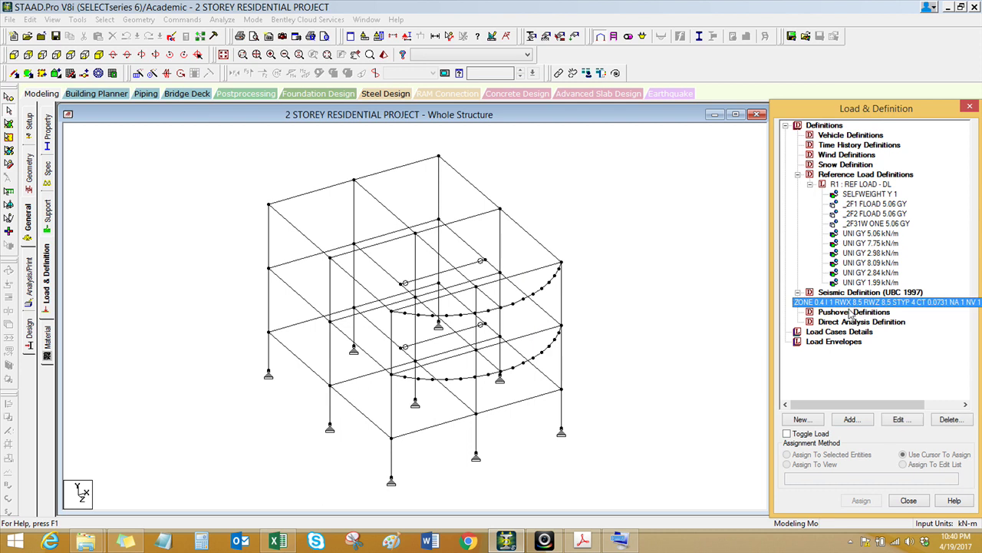
pyautogui.click(858, 420)
pyautogui.click(341, 208)
pyautogui.click(460, 202)
pyautogui.click(531, 223)
pyautogui.click(556, 374)
pyautogui.click(605, 373)
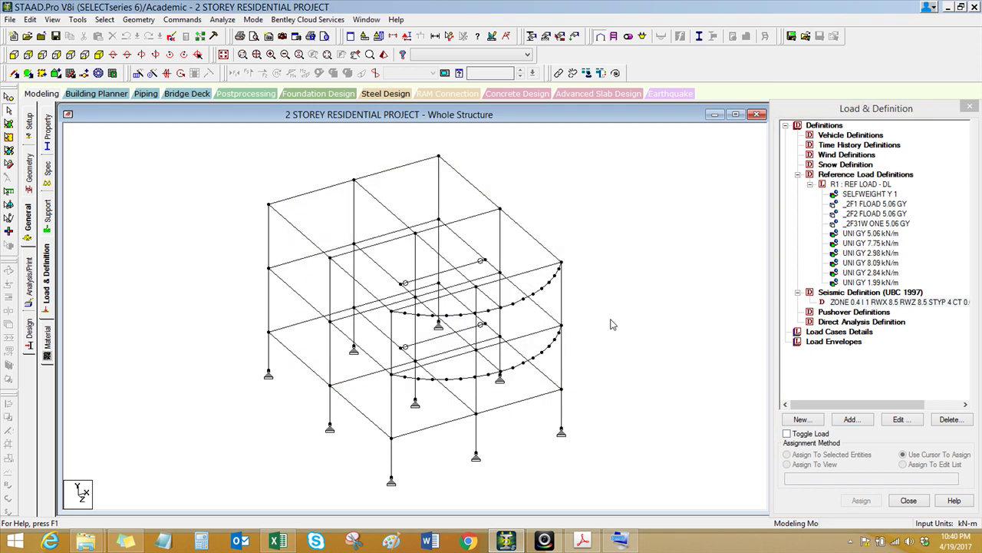
# Check the loading type of reference load R1: REF LOAD - DL.
pyautogui.click(880, 303)
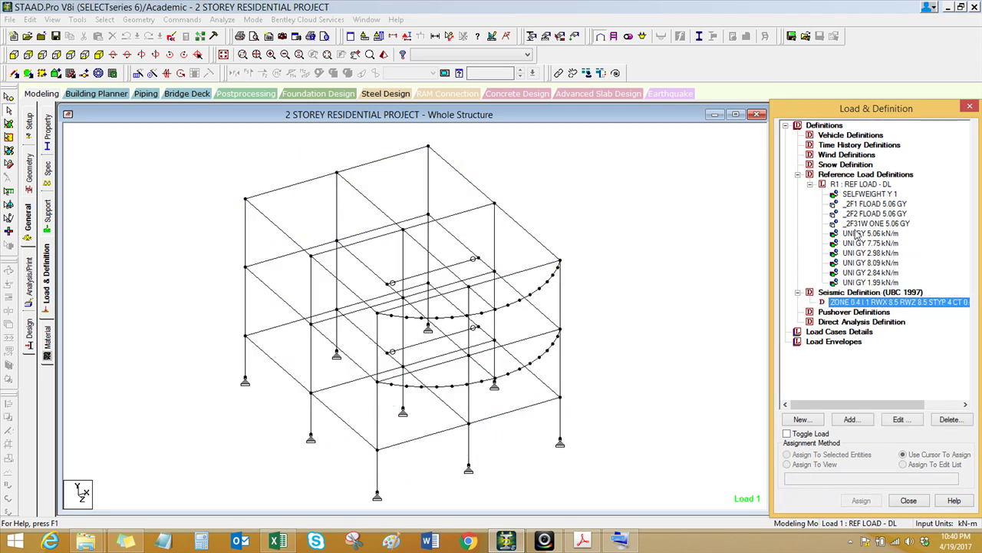
pyautogui.doubleClick(860, 184)
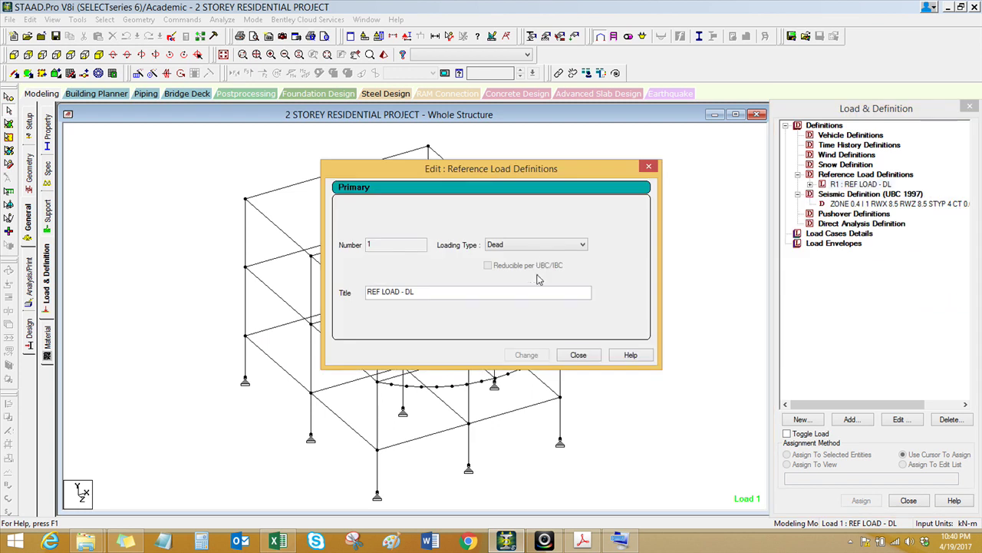
pyautogui.click(578, 354)
# Add reference load R1: REF LOAD - DL to the UBC 1997 zone parameters with factor 1 along Y.
pyautogui.click(838, 205)
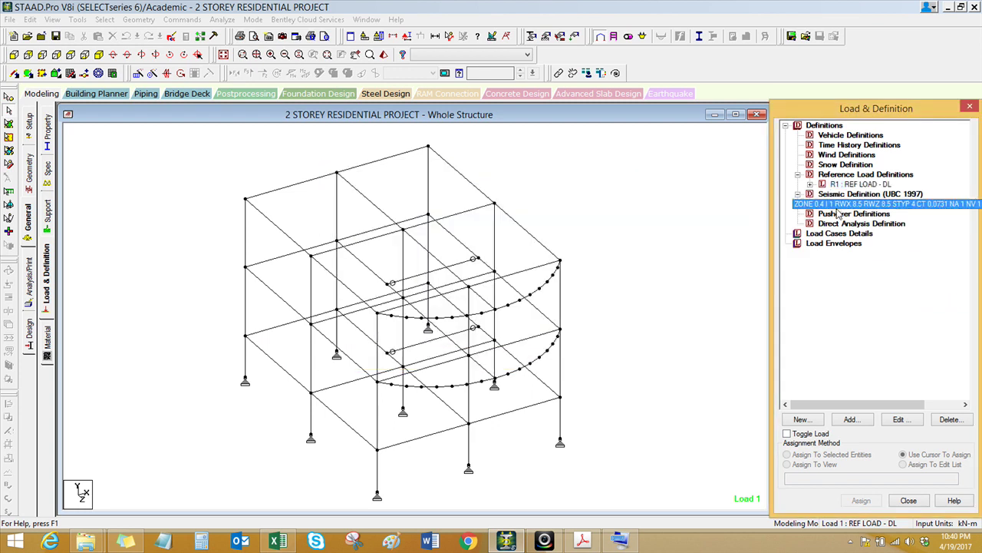
pyautogui.click(862, 419)
pyautogui.click(276, 213)
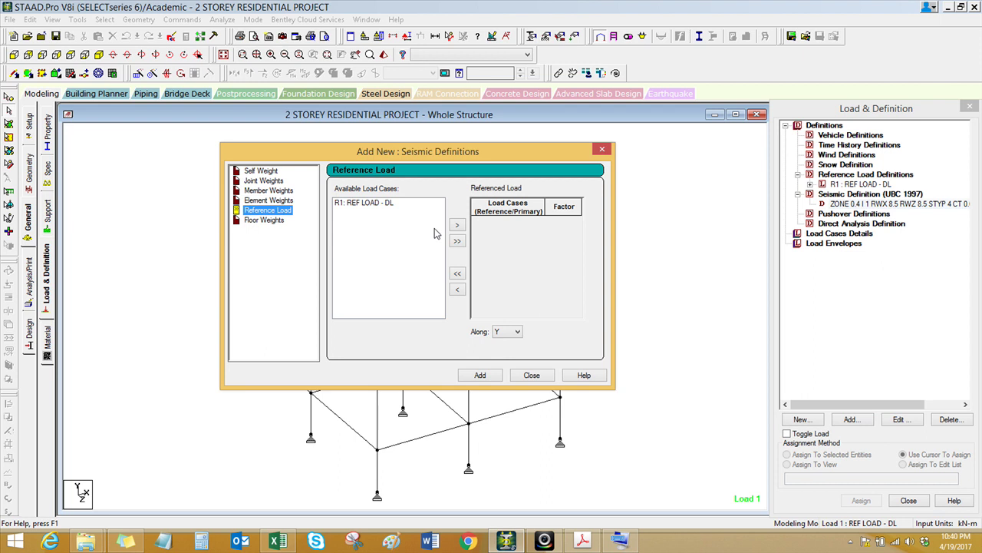
pyautogui.click(388, 203)
pyautogui.click(456, 225)
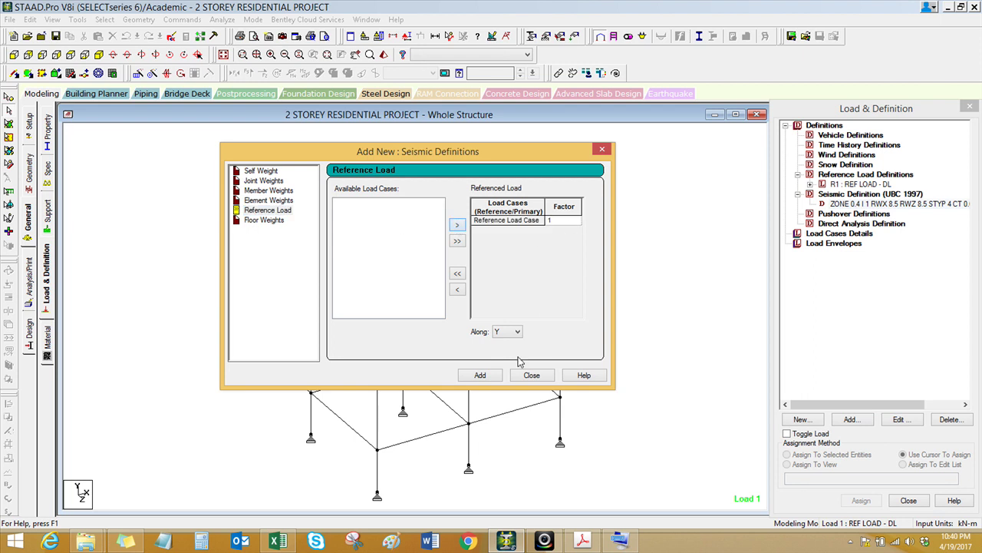
pyautogui.click(481, 376)
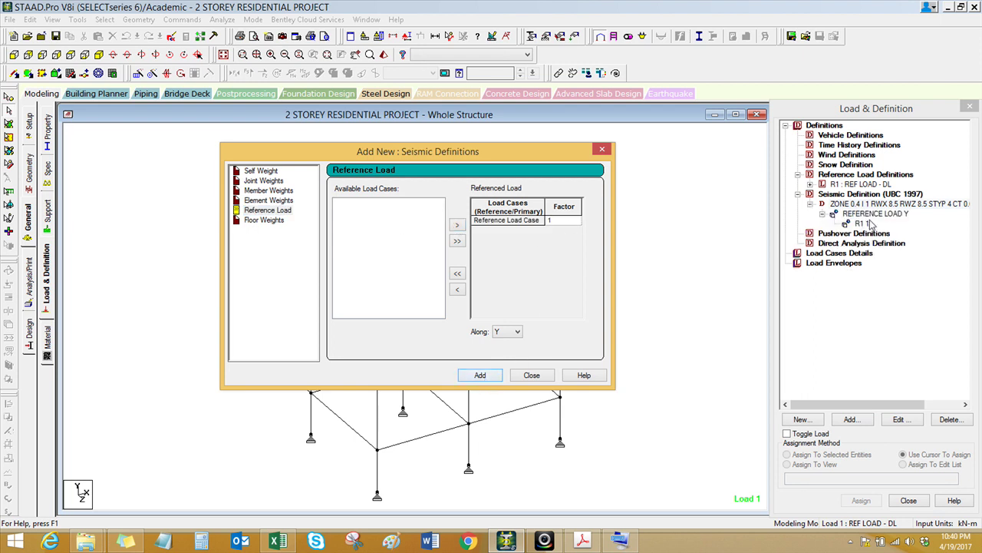
pyautogui.click(531, 374)
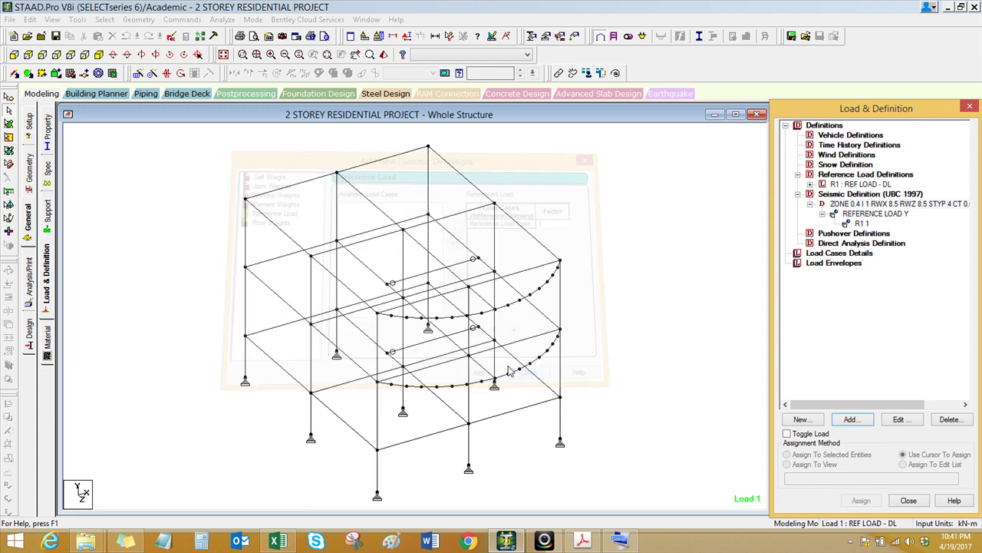
pyautogui.click(810, 184)
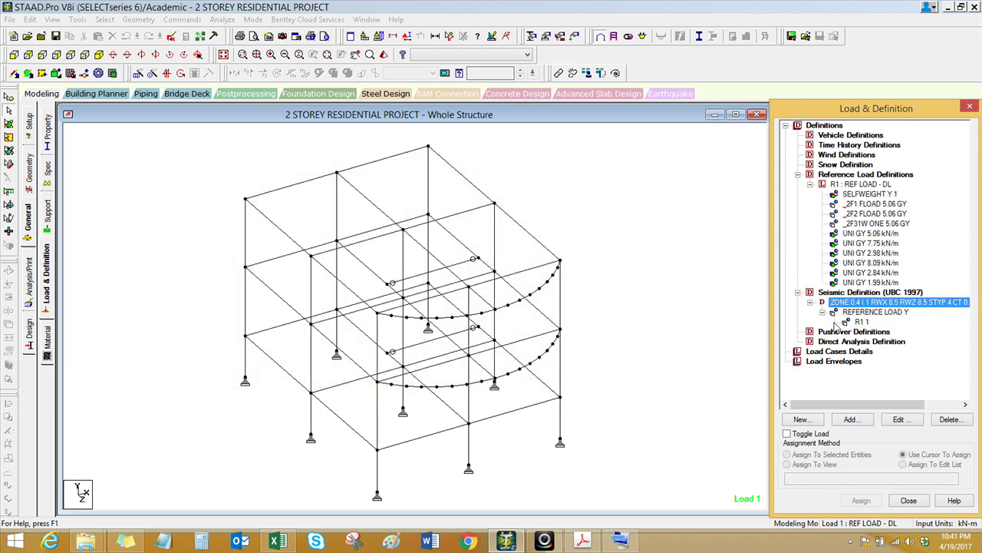
pyautogui.click(687, 339)
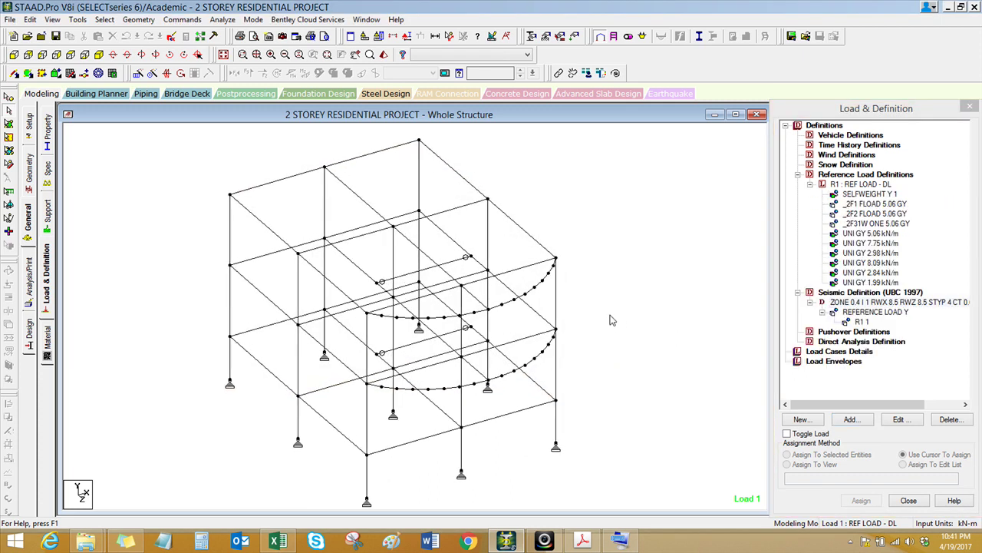
# Add primary load case 1 with loading type Seismic and title EX.
pyautogui.click(834, 353)
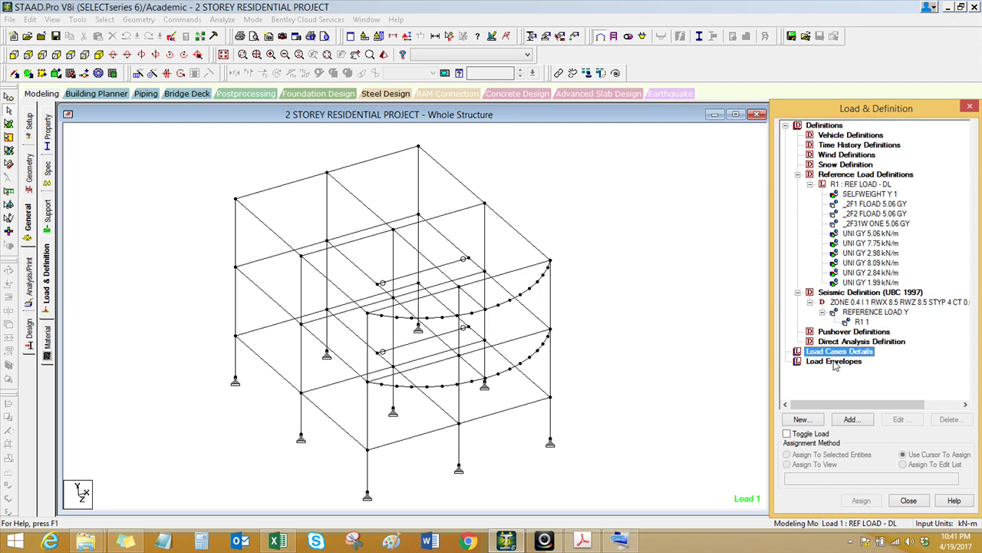
pyautogui.click(544, 541)
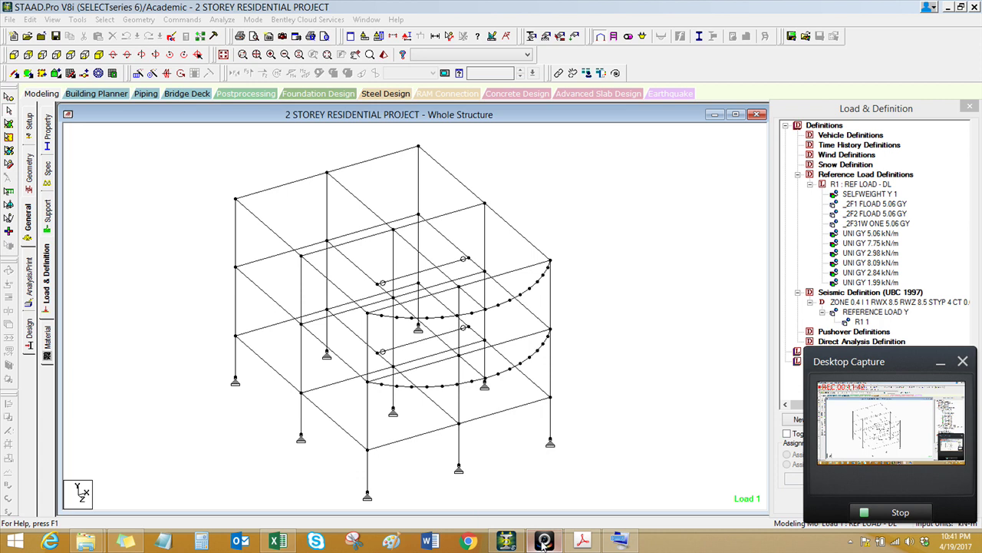
pyautogui.click(544, 541)
pyautogui.click(850, 419)
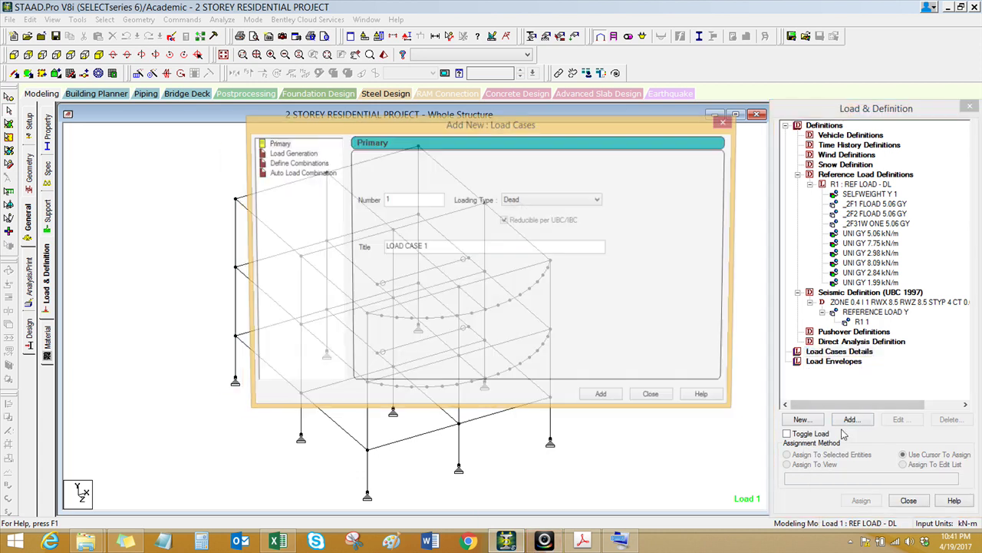
pyautogui.moveTo(492, 126); pyautogui.dragTo(374, 138)
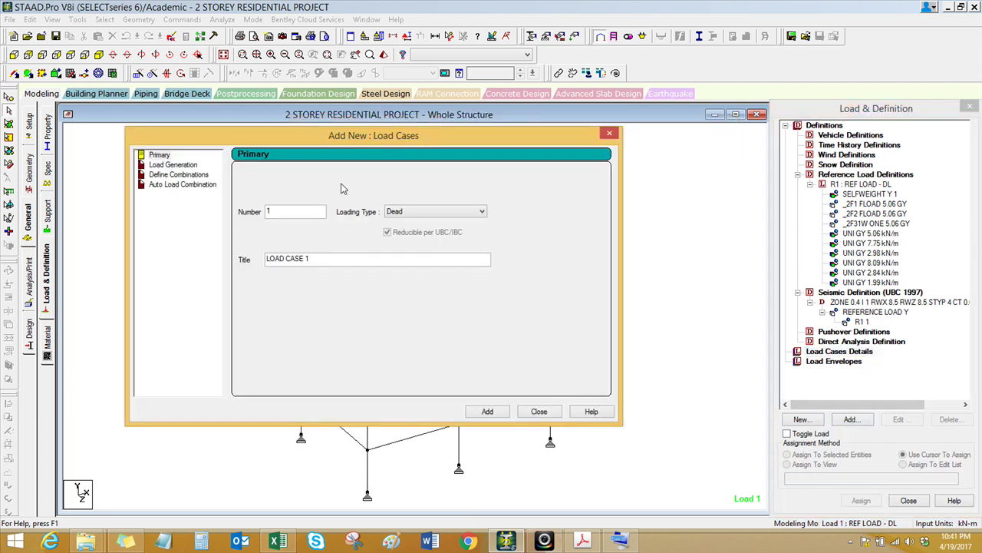
pyautogui.click(394, 213)
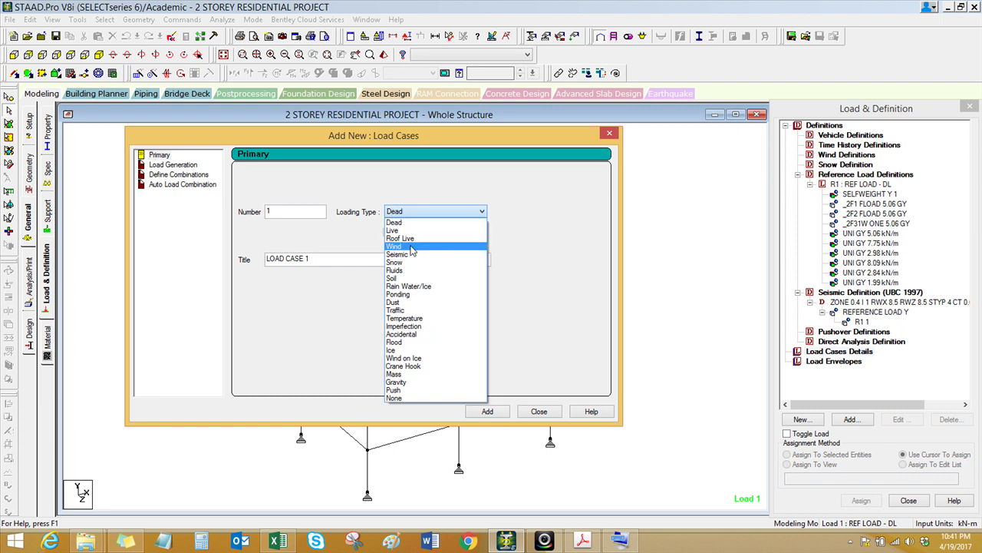
pyautogui.click(400, 254)
pyautogui.moveTo(323, 258); pyautogui.dragTo(217, 262)
pyautogui.write('EX')
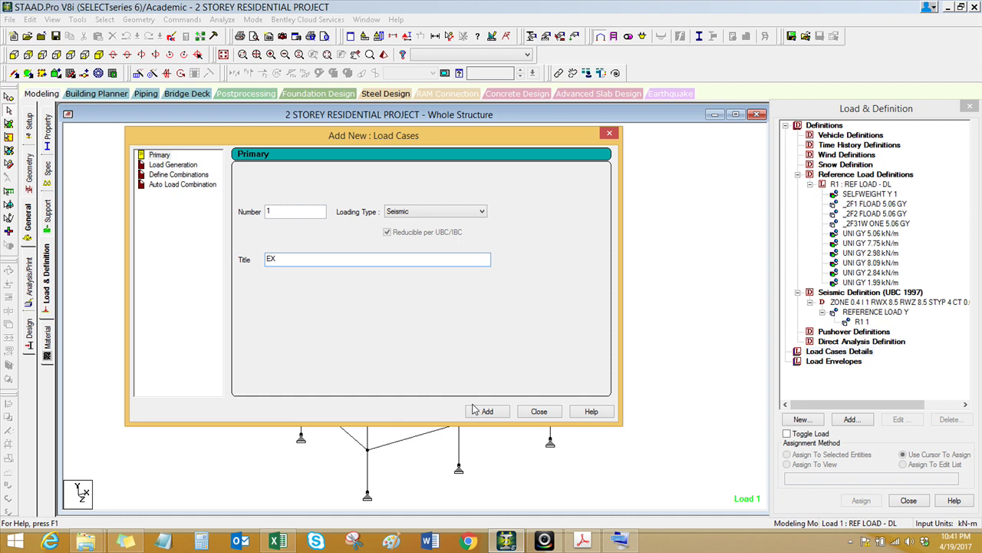
pyautogui.click(481, 413)
# Add primary load case 2 titled EZ with loading type Seismic.
pyautogui.tripleClick(309, 262)
pyautogui.write('E')
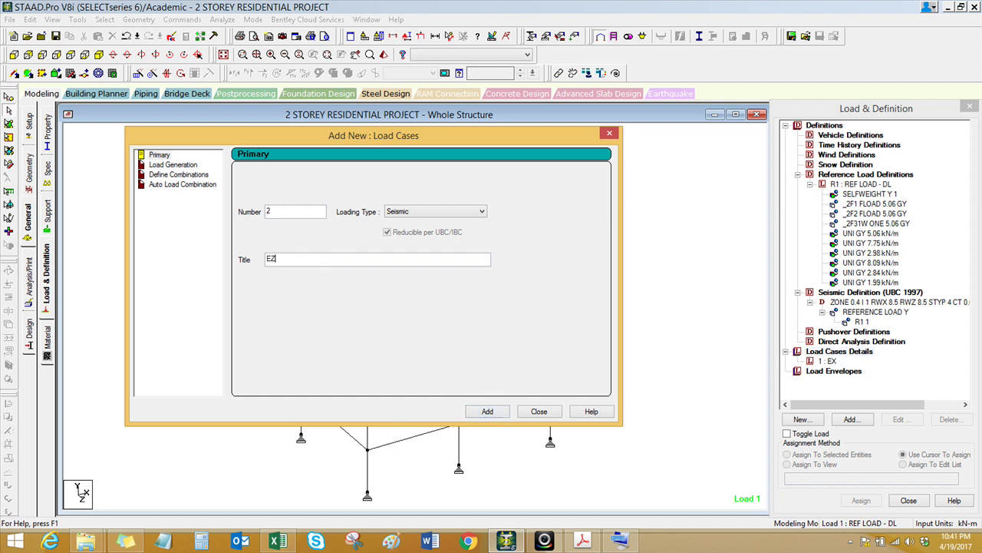
pyautogui.click(485, 412)
# Add primary load case 3 with loading type Dead and title DL.
pyautogui.click(428, 213)
pyautogui.click(415, 222)
pyautogui.tripleClick(341, 259)
pyautogui.write('DL')
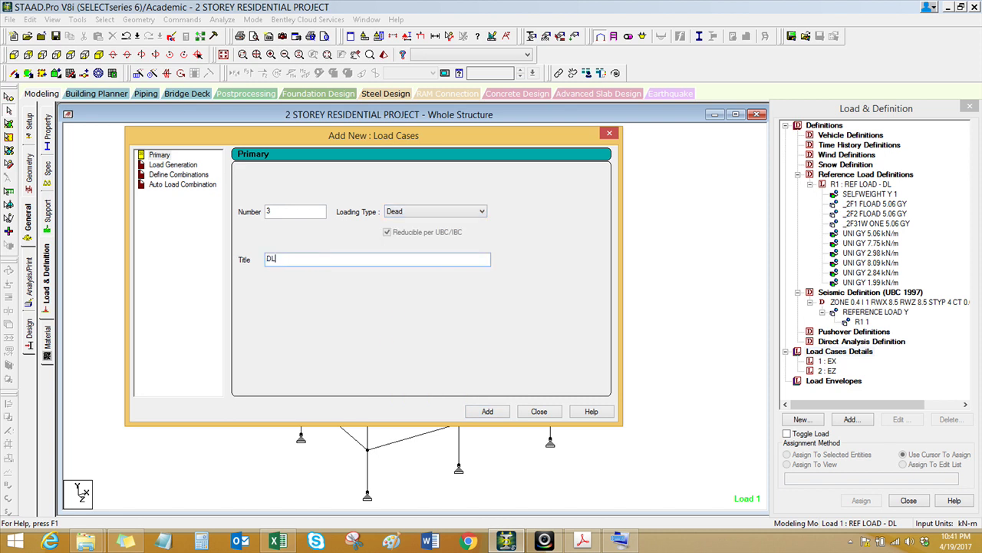
pyautogui.click(486, 413)
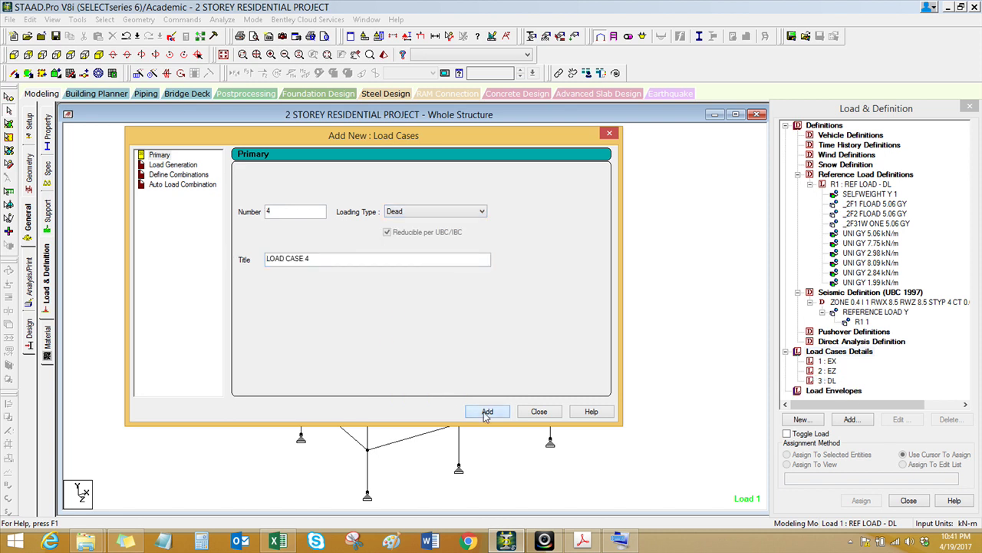
# Add primary load case 4 with loading type Live and title LL, not reducible per UBC/IBC.
pyautogui.click(397, 217)
pyautogui.click(395, 233)
pyautogui.moveTo(322, 258); pyautogui.dragTo(226, 261)
pyautogui.write('LL')
pyautogui.click(387, 232)
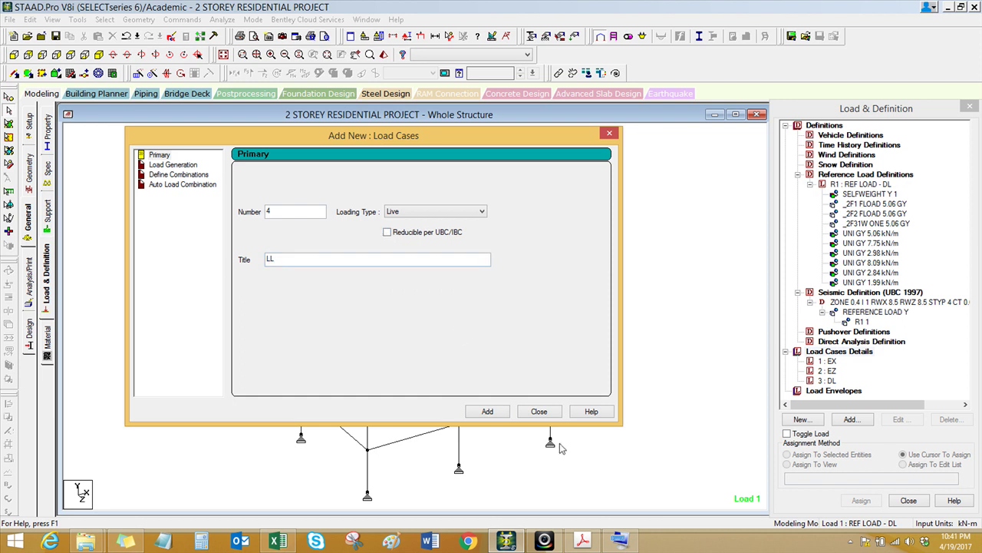
pyautogui.click(489, 412)
pyautogui.click(559, 412)
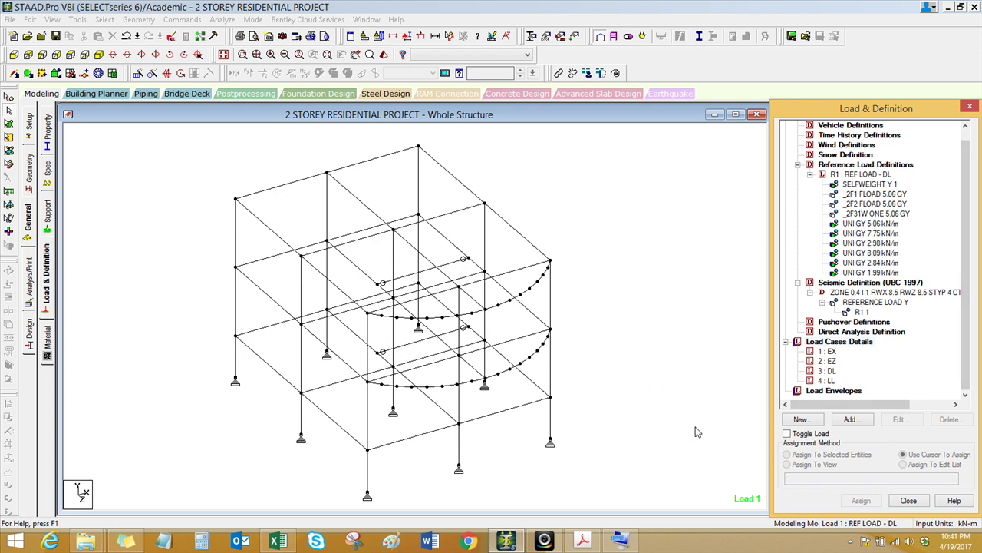
pyautogui.click(603, 369)
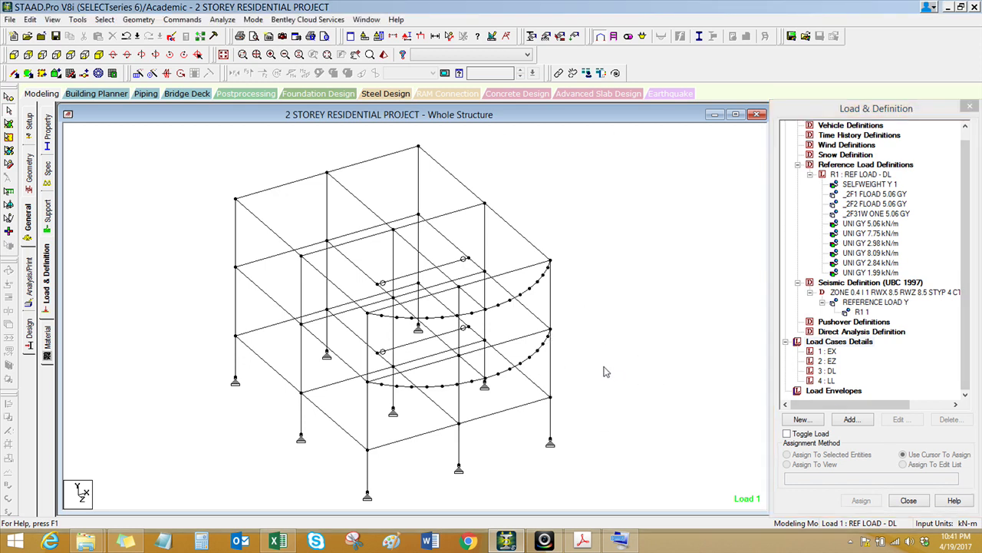
pyautogui.click(882, 292)
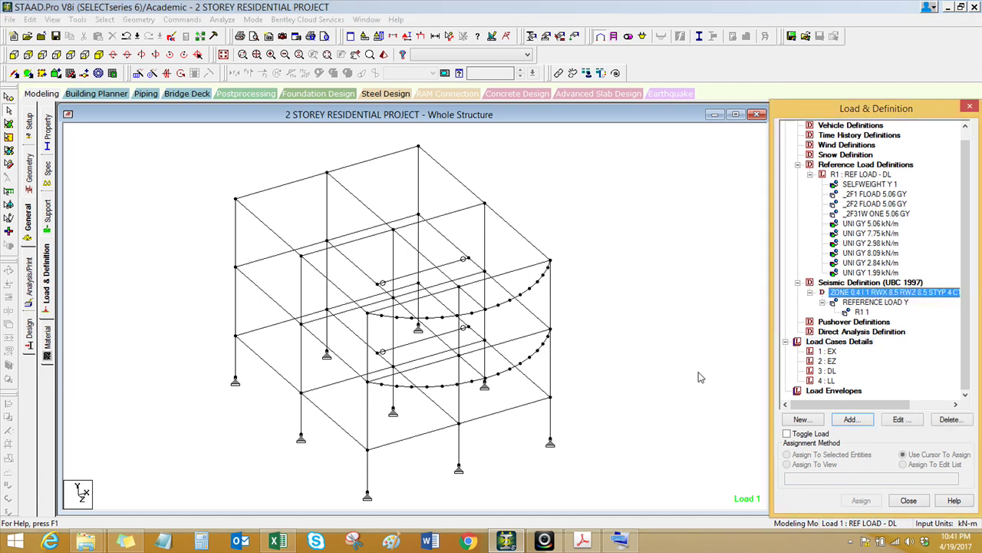
pyautogui.click(676, 327)
# Try the Mass loading type for reference load R1: REF LOAD - DL.
pyautogui.doubleClick(863, 175)
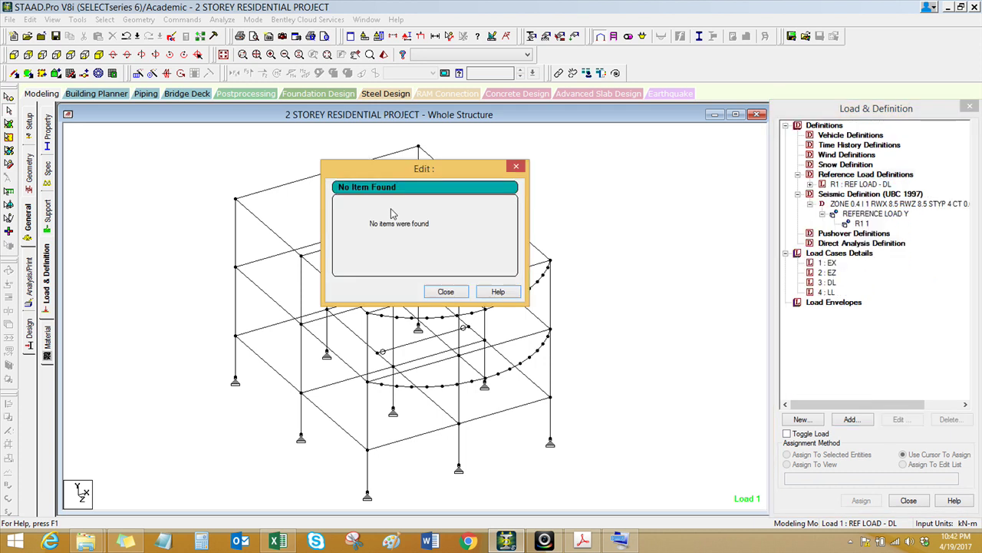
pyautogui.click(446, 292)
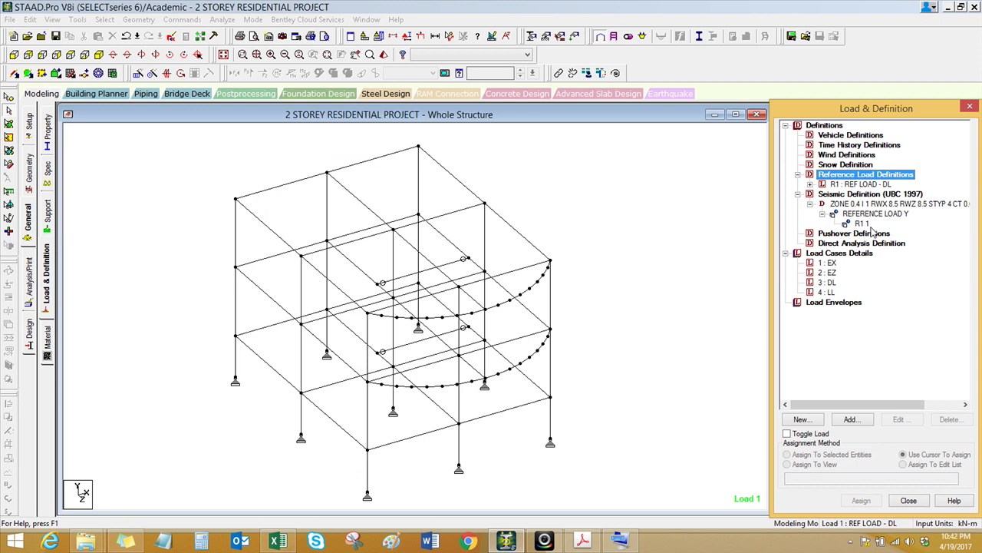
pyautogui.click(809, 184)
pyautogui.doubleClick(857, 184)
pyautogui.click(571, 247)
pyautogui.click(511, 411)
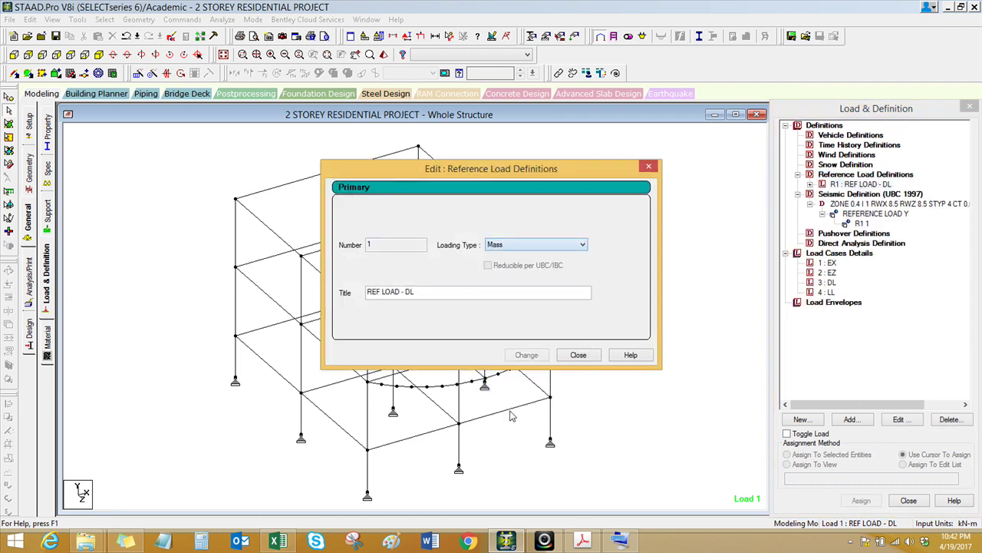
pyautogui.click(577, 354)
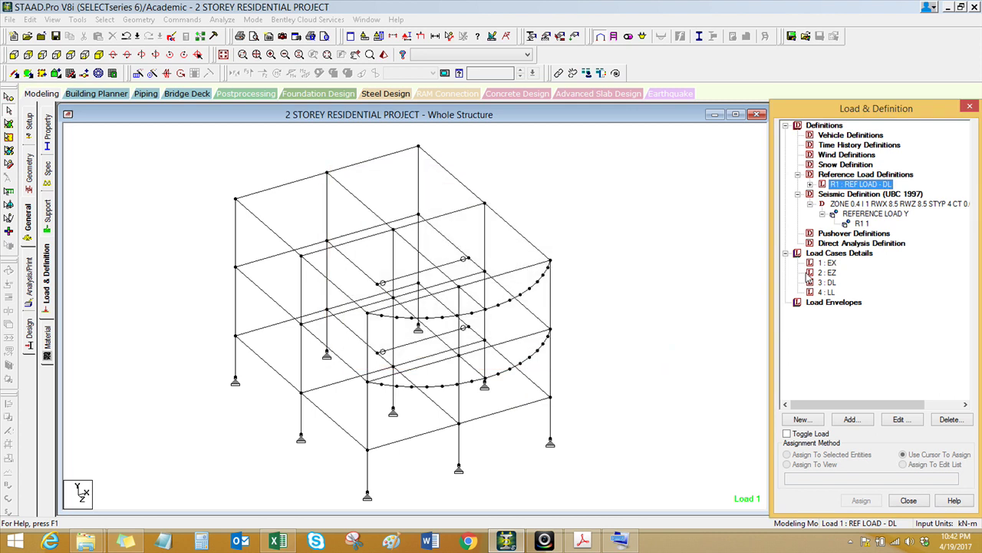
# Examine the seismic definition's Y reference load and the loading type and load items of R1: REF LOAD - DL.
pyautogui.click(875, 215)
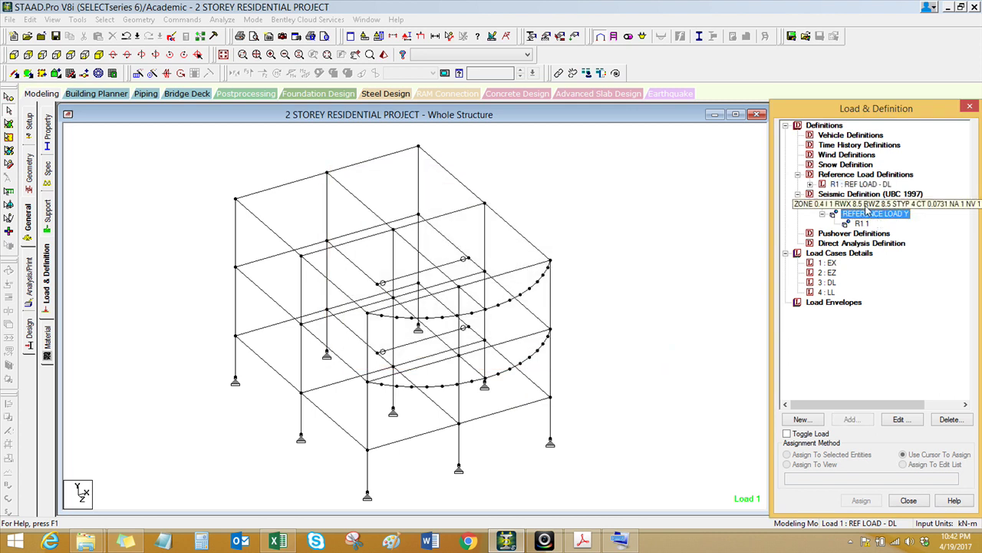
pyautogui.click(810, 185)
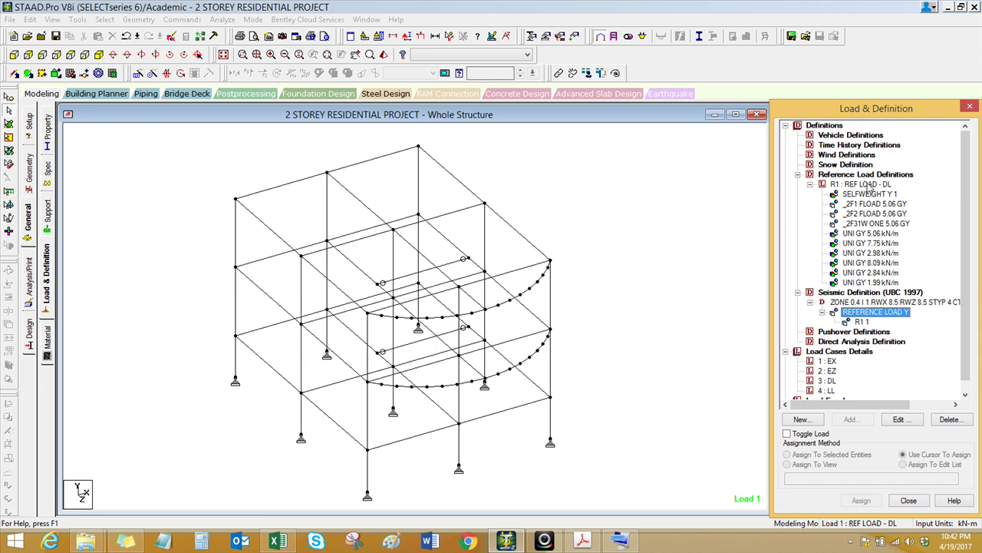
pyautogui.doubleClick(867, 185)
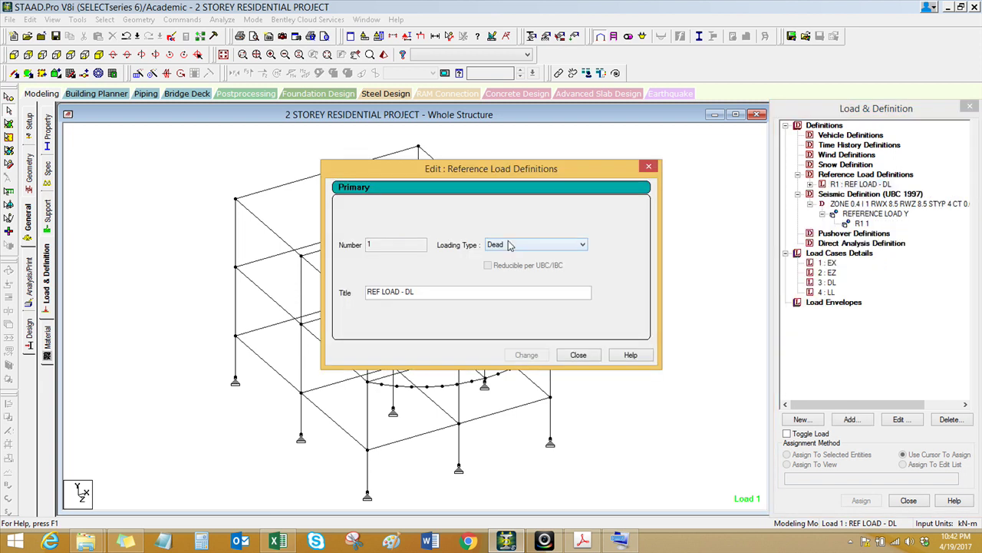
pyautogui.press('Escape')
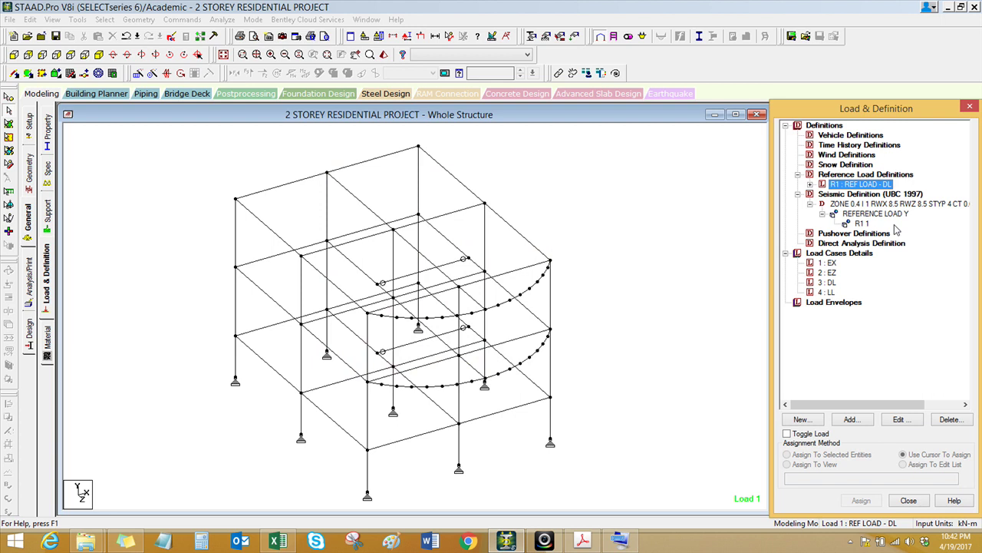
pyautogui.click(810, 185)
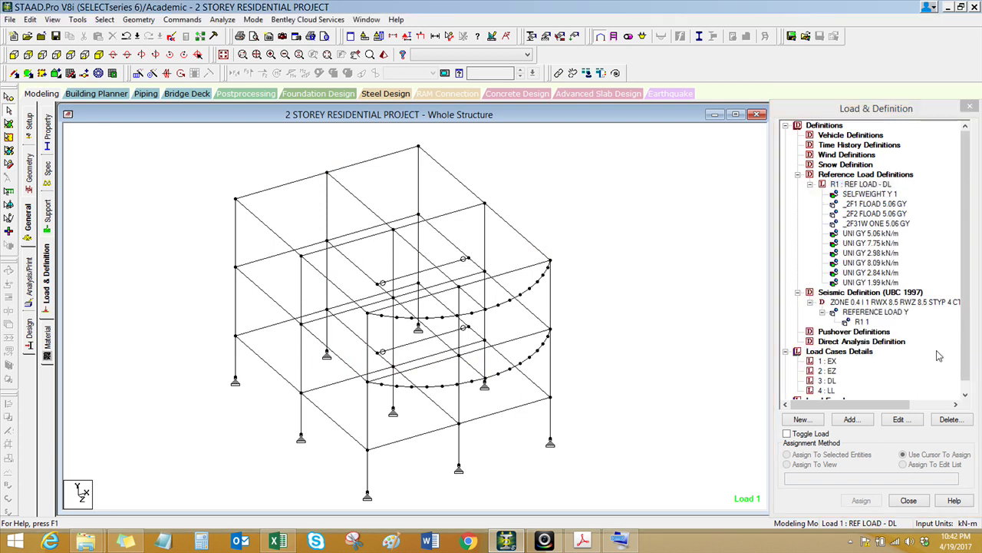
pyautogui.click(968, 372)
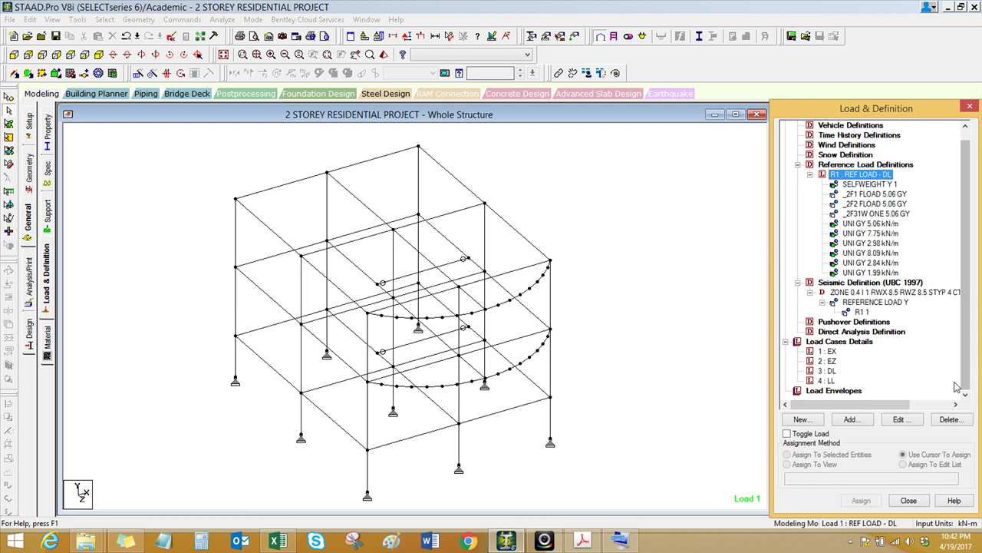
# Start a seismic load item for load case EX in the X direction with factor 1 and an accidental torsion factor of 0.05.
pyautogui.click(818, 353)
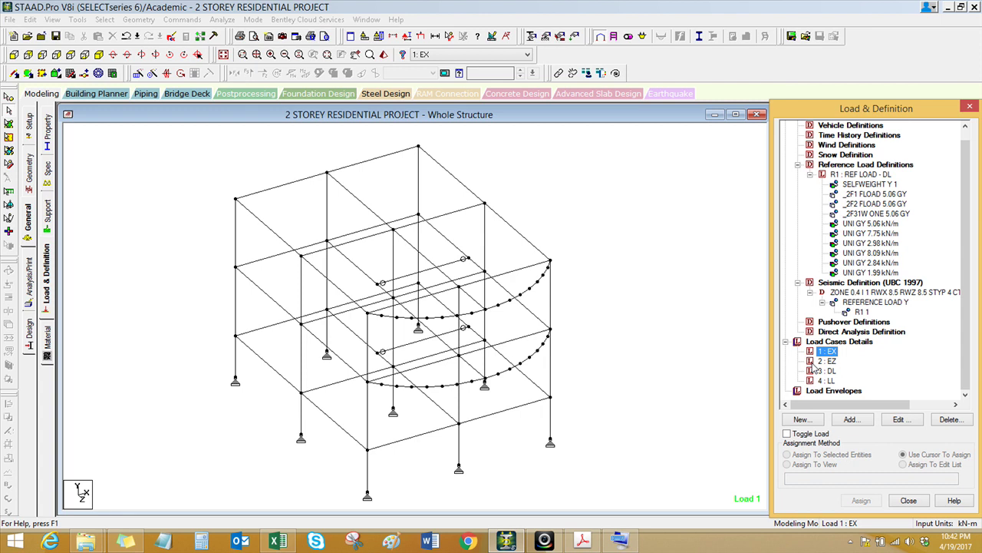
pyautogui.click(802, 419)
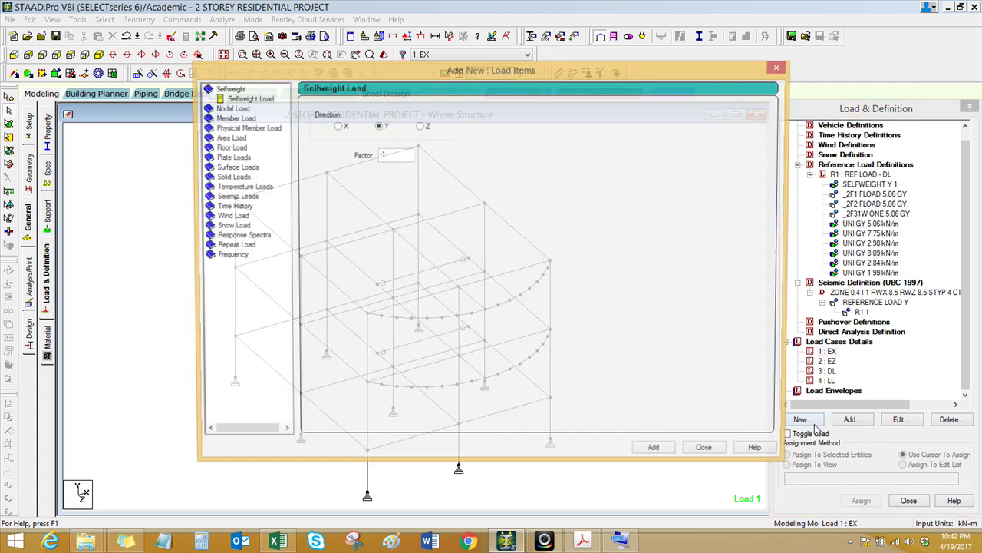
pyautogui.moveTo(448, 72); pyautogui.dragTo(368, 113)
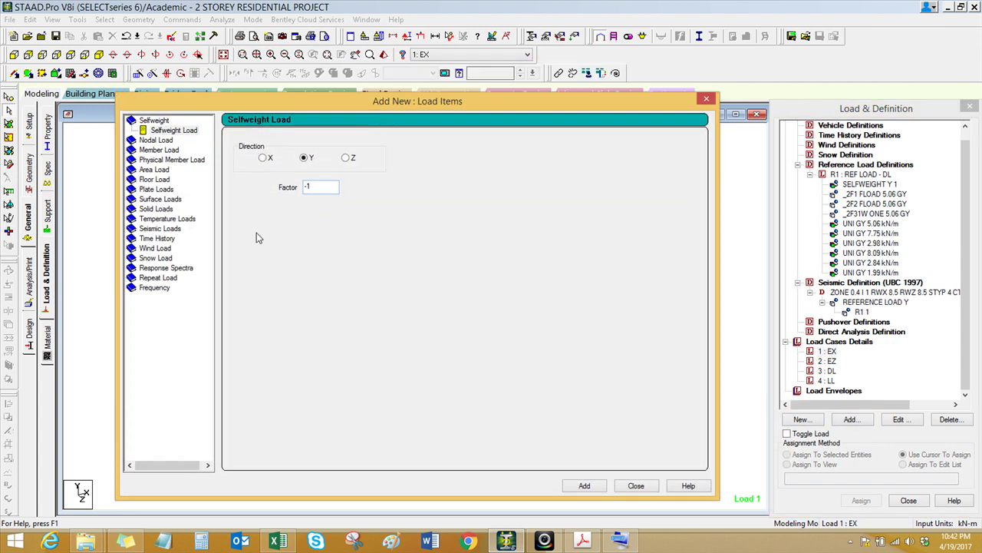
pyautogui.click(170, 229)
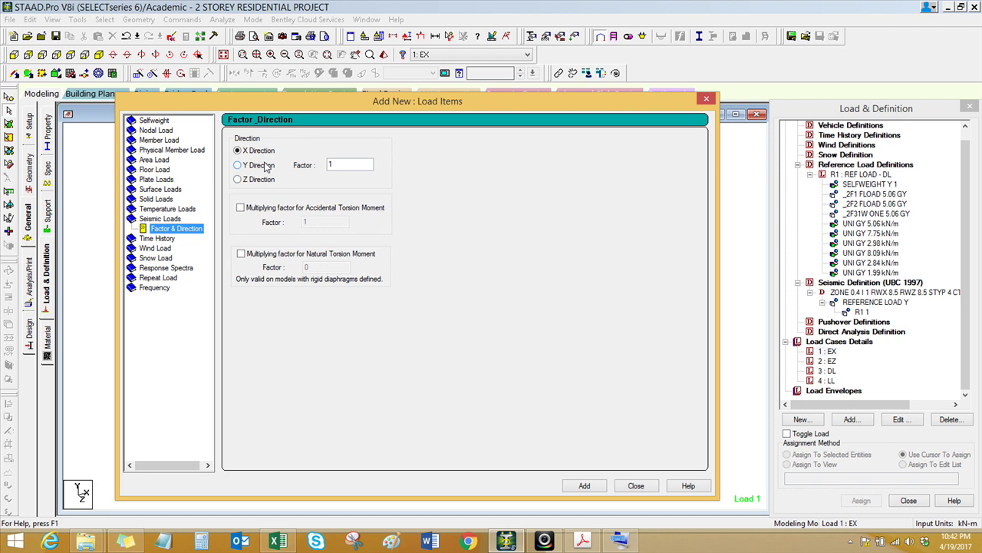
pyautogui.click(241, 208)
pyautogui.click(319, 222)
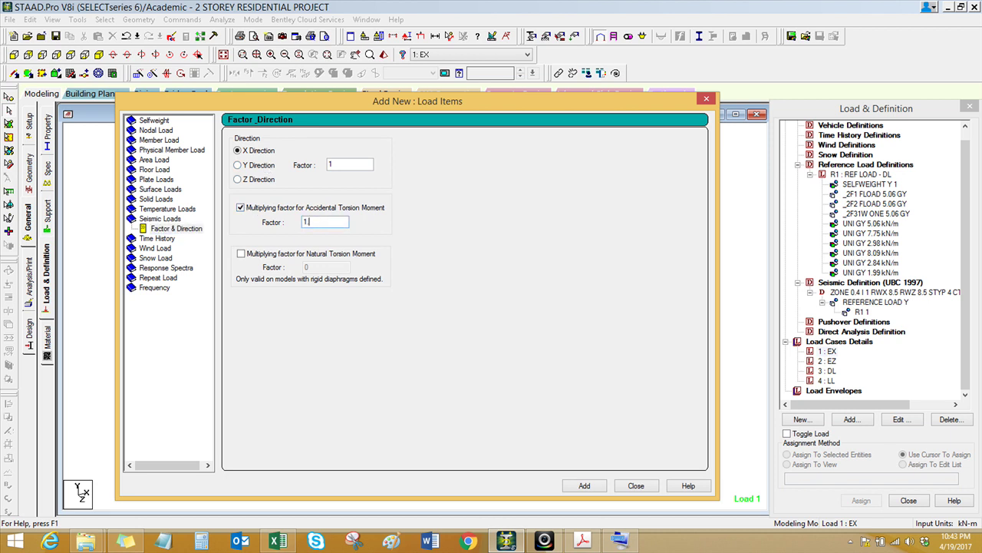
pyautogui.write('0.05')
# Enable the natural torsion moment multiplier for the EX seismic load item and set its factor to 1.
pyautogui.click(241, 253)
pyautogui.press('Tab')
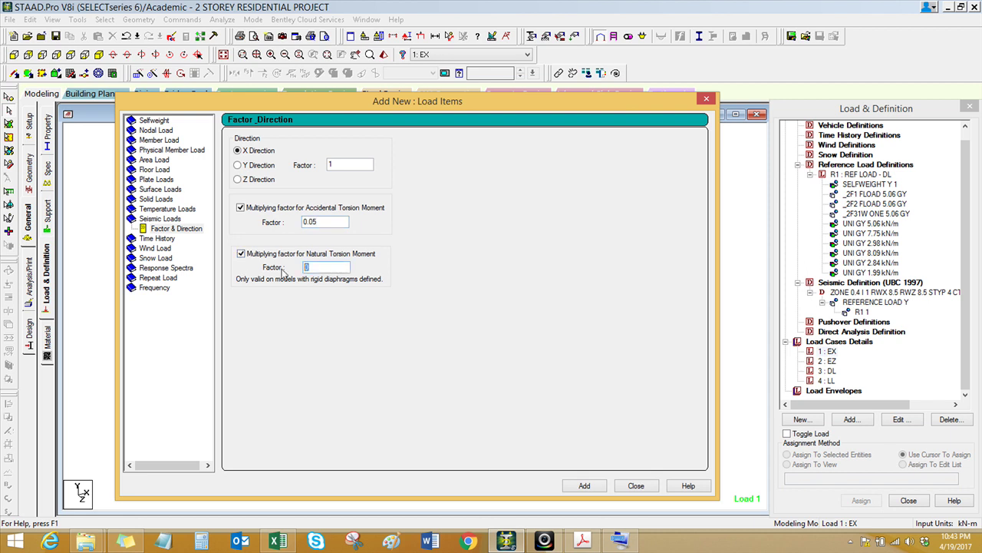
pyautogui.write('1')
# Switch to Adobe Acrobat and examine the ASCE 7-10 provisions on amplification of accidental torsional moment, including Equation 12.8-14 and Figure 12.8-1.
pyautogui.click(582, 541)
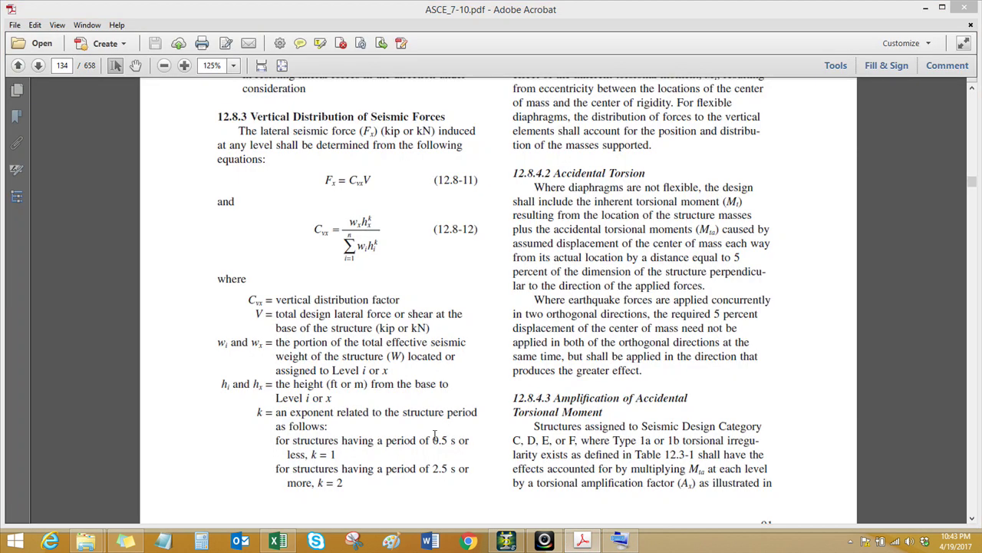
pyautogui.click(610, 384)
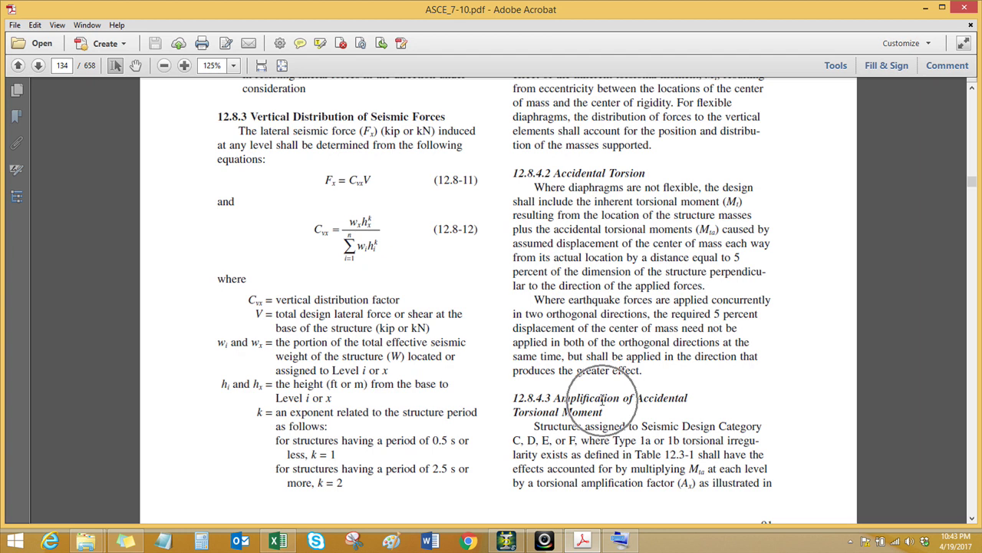
pyautogui.scroll(-2, 543, 443)
pyautogui.scroll(-5, 543, 443)
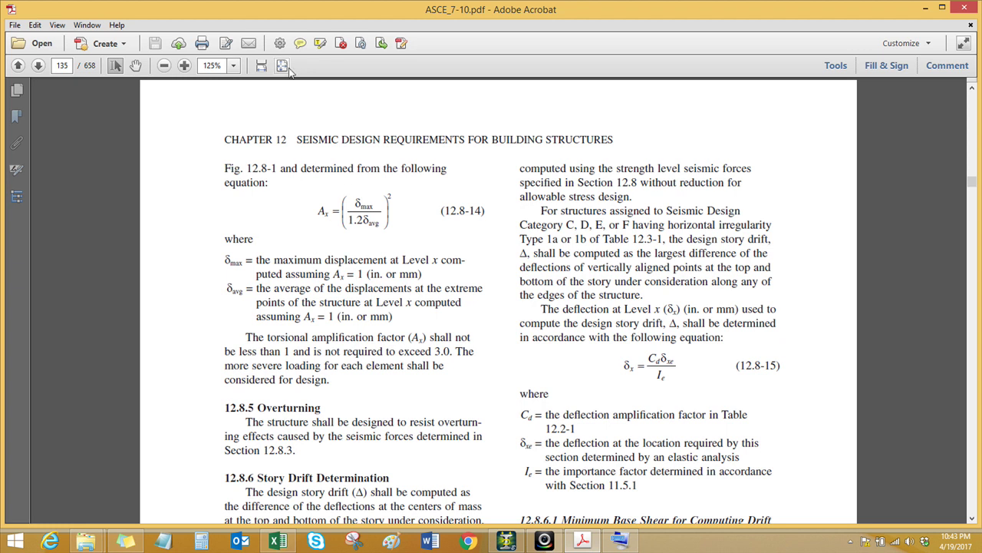
pyautogui.scroll(-2, 296, 273)
pyautogui.scroll(-5, 296, 273)
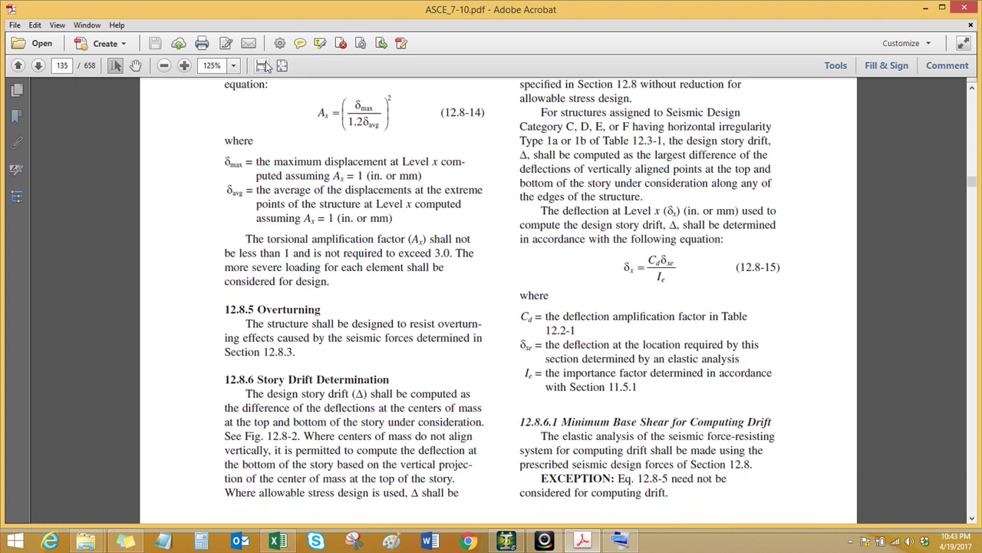
pyautogui.click(261, 65)
pyautogui.scroll(-5, 434, 323)
pyautogui.scroll(-10, 434, 323)
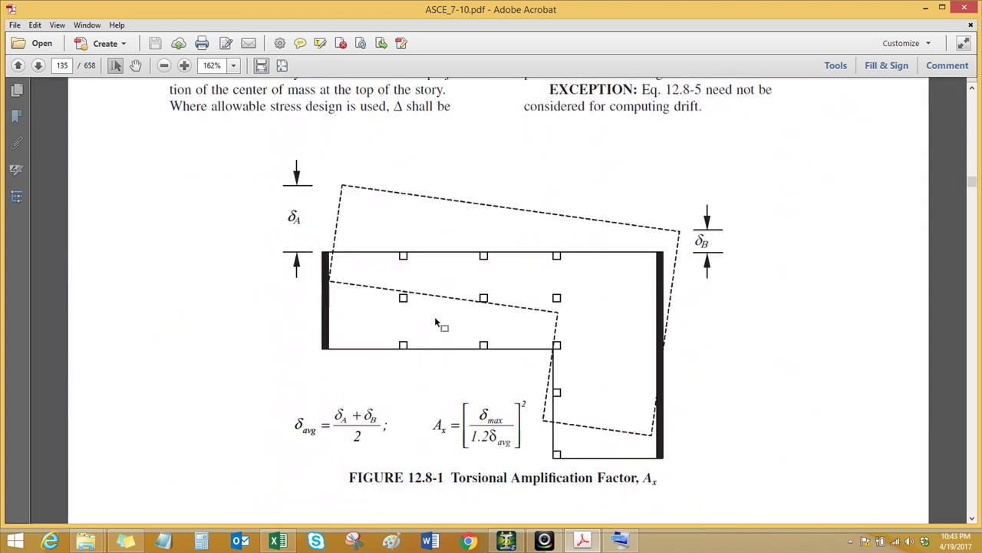
pyautogui.keyDown('ctrl'); pyautogui.scroll(-1, 430, 343); pyautogui.keyUp('ctrl')
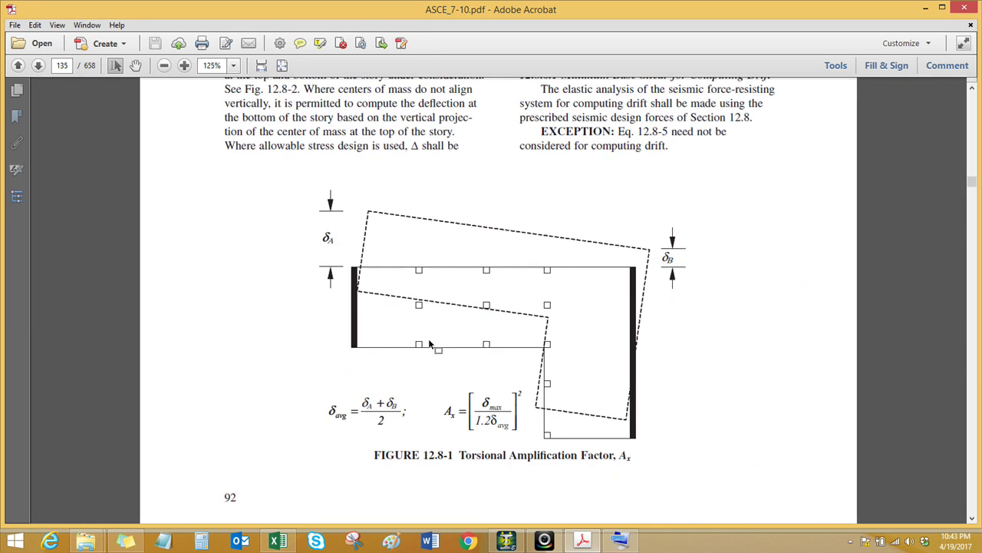
pyautogui.scroll(5, 428, 341)
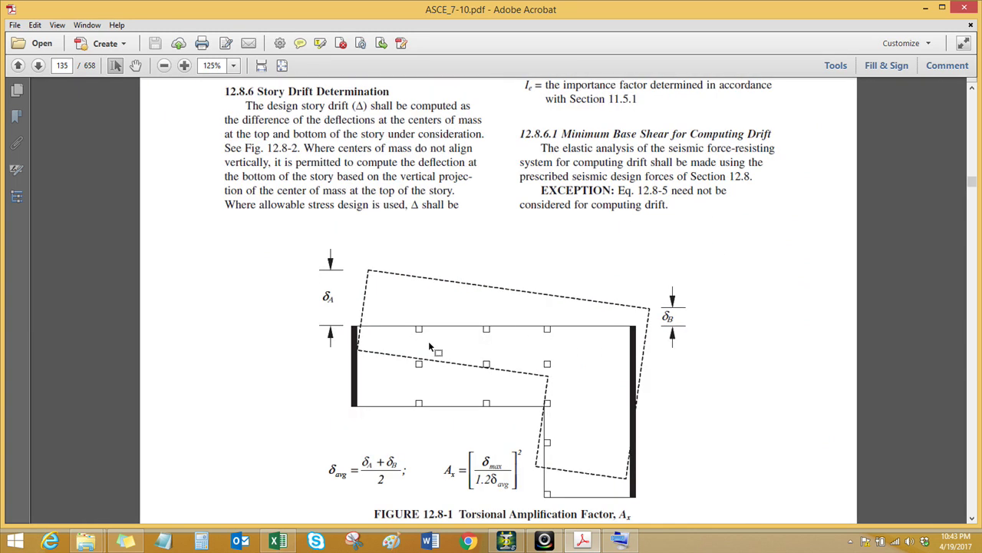
pyautogui.scroll(12, 392, 286)
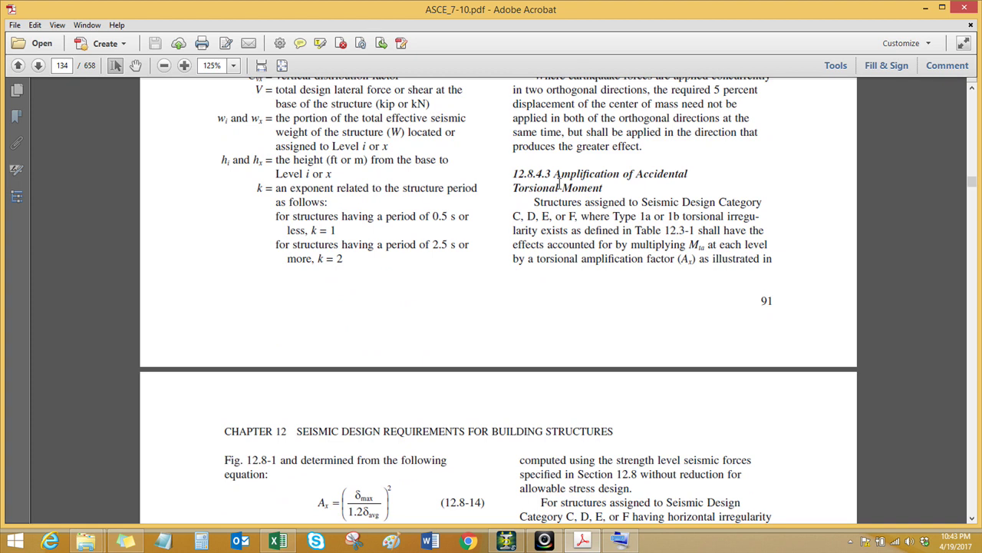
pyautogui.click(557, 180)
# Return to STAAD.Pro and try a natural torsion factor of 2 for the EX seismic load before restoring it to 1.
pyautogui.click(504, 541)
pyautogui.click(335, 269)
pyautogui.moveTo(334, 270); pyautogui.dragTo(276, 282)
pyautogui.write('2')
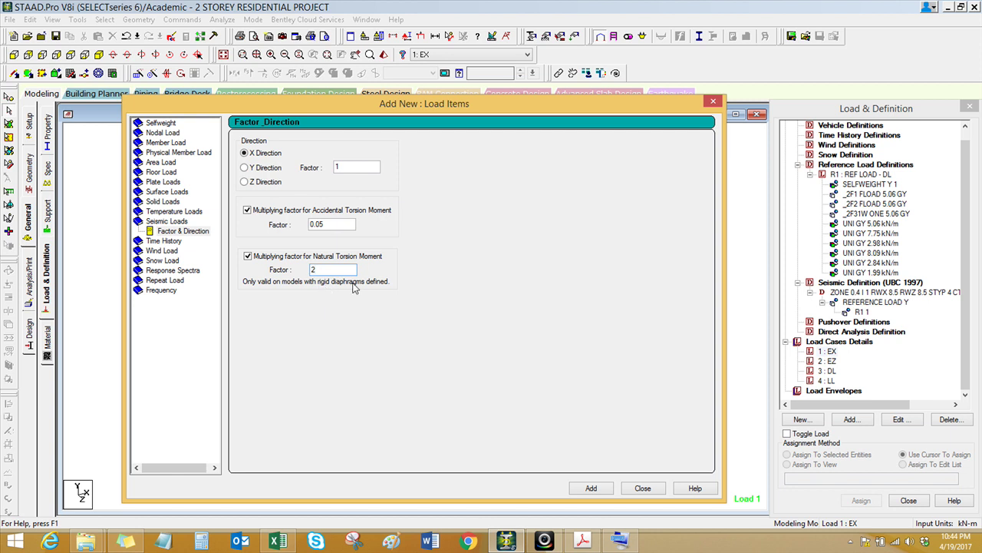
pyautogui.write('1')
# Switch to Adobe Acrobat and examine ASCE 7-10 Section 12.8.4 on horizontal force distribution, inherent torsion and accidental torsion.
pyautogui.click(582, 537)
pyautogui.scroll(10, 417, 413)
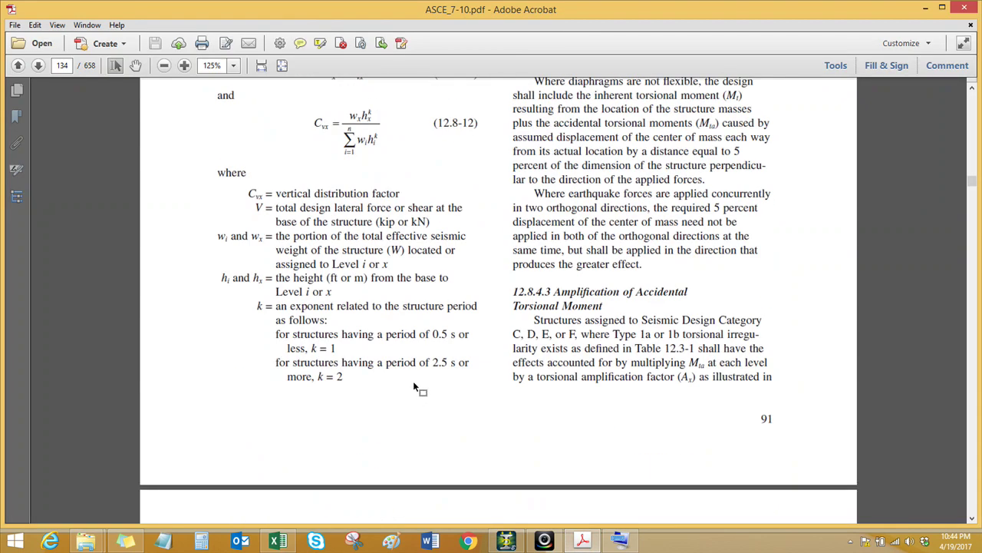
pyautogui.scroll(7, 419, 392)
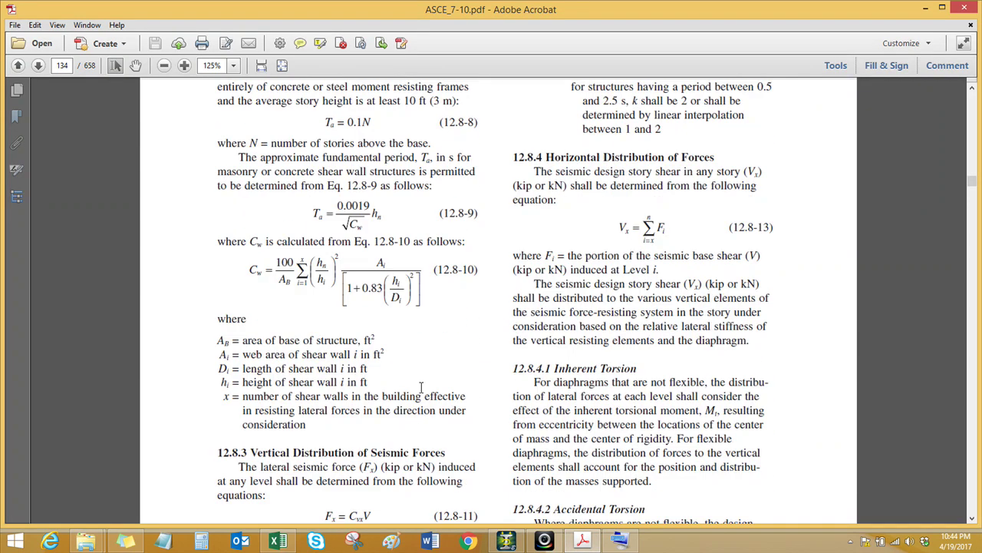
pyautogui.click(261, 66)
pyautogui.scroll(1, 414, 228)
pyautogui.scroll(-1, 438, 257)
pyautogui.scroll(1, 445, 263)
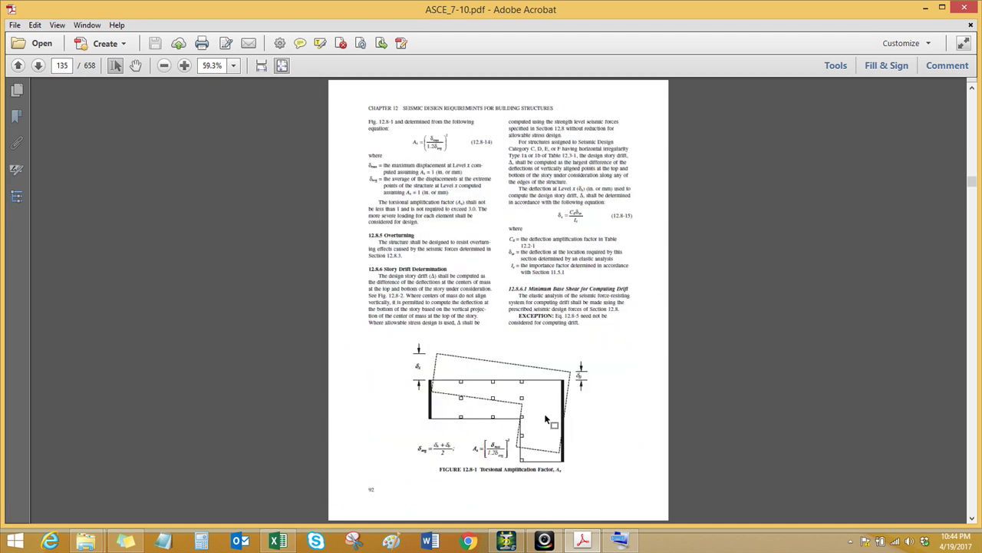
pyautogui.scroll(-1, 437, 257)
pyautogui.keyDown('ctrl'); pyautogui.scroll(1, 430, 253); pyautogui.keyUp('ctrl')
pyautogui.scroll(1, 380, 218)
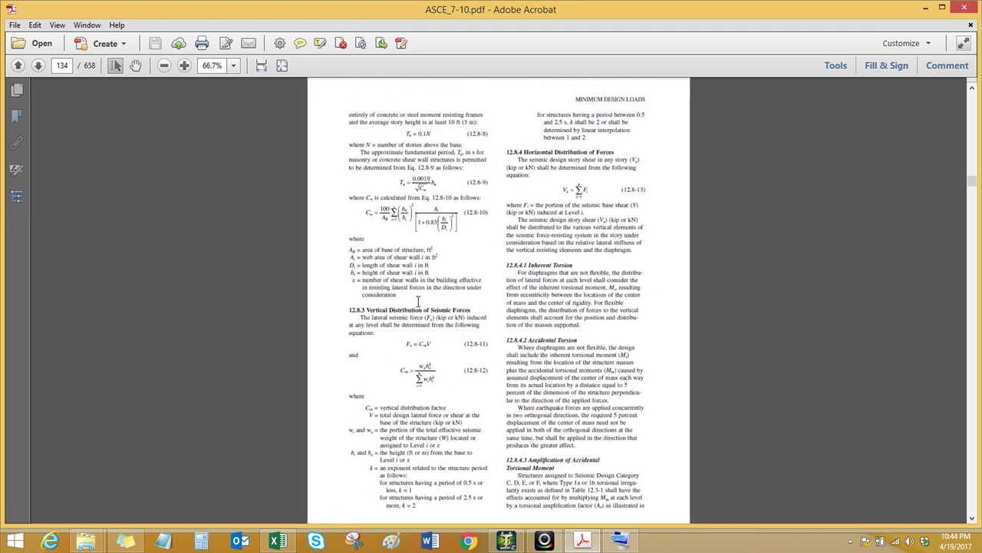
# Return to STAAD.Pro and add the configured X-direction seismic load item to load case EX.
pyautogui.click(507, 541)
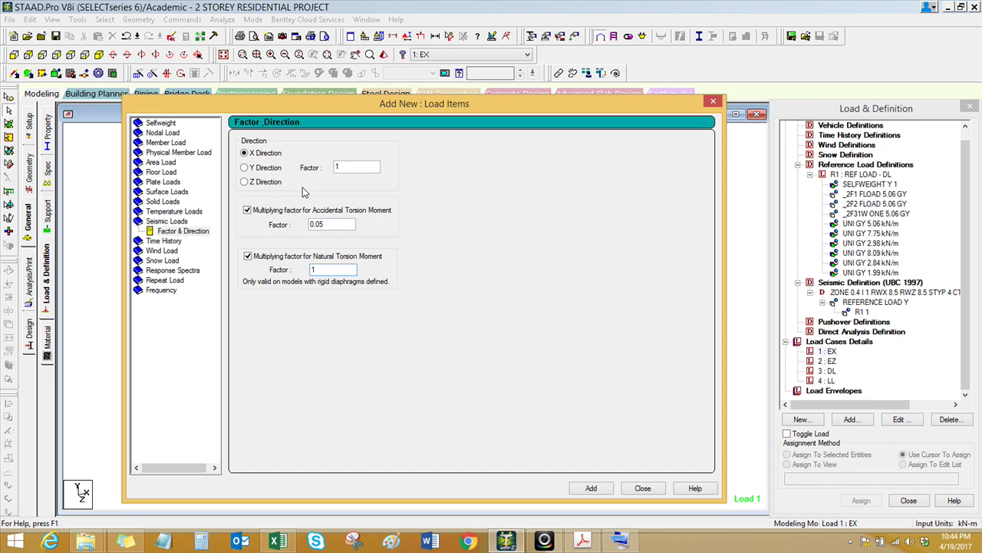
pyautogui.moveTo(345, 111); pyautogui.dragTo(335, 110)
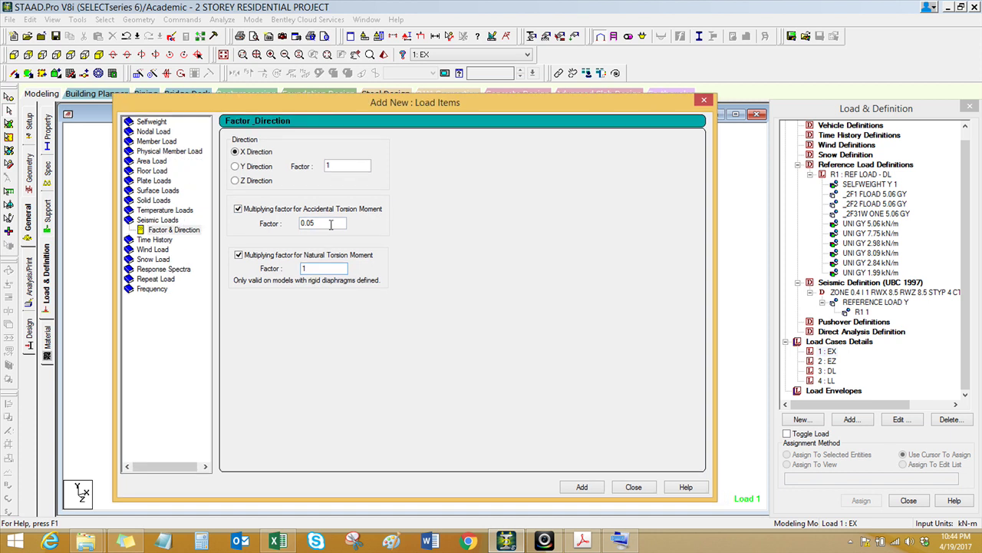
pyautogui.click(583, 488)
pyautogui.click(634, 487)
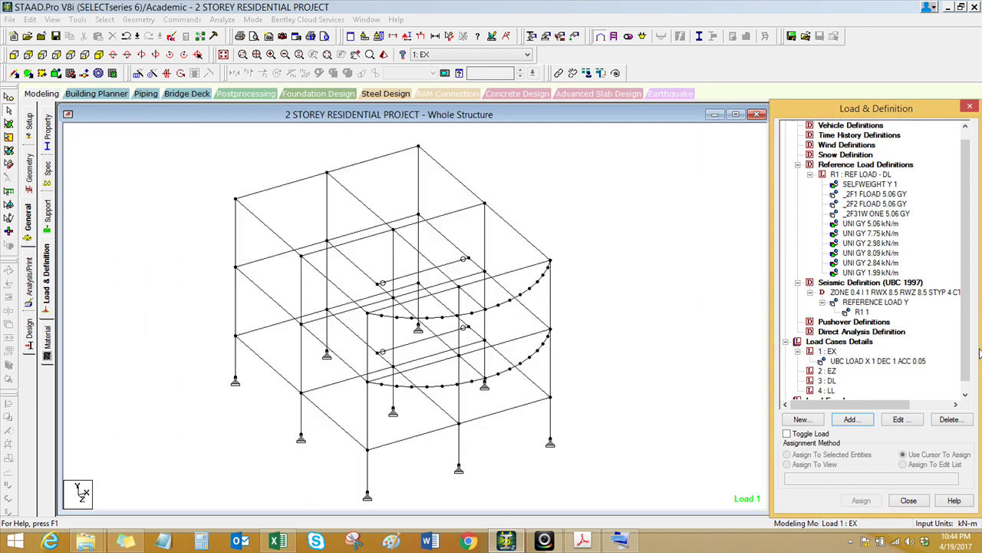
# Start a seismic load item for load case EZ in the Z direction with factor 1 and an accidental torsion factor of 0.05.
pyautogui.click(828, 361)
pyautogui.click(852, 419)
pyautogui.moveTo(507, 71); pyautogui.dragTo(422, 89)
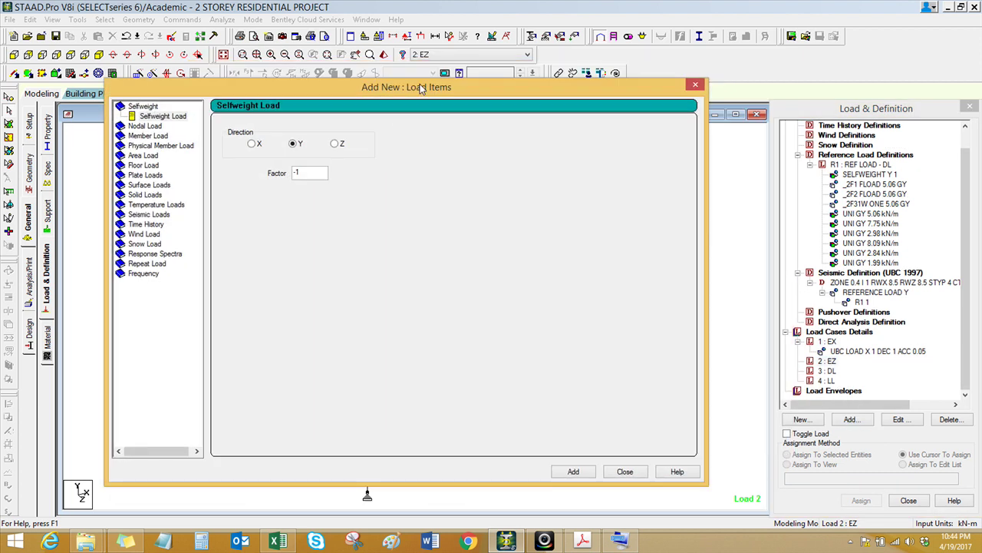
pyautogui.click(404, 318)
pyautogui.click(403, 285)
pyautogui.moveTo(353, 68); pyautogui.dragTo(235, 97)
pyautogui.click(122, 228)
pyautogui.click(196, 180)
pyautogui.click(195, 206)
pyautogui.doubleClick(265, 220)
pyautogui.write('0.05')
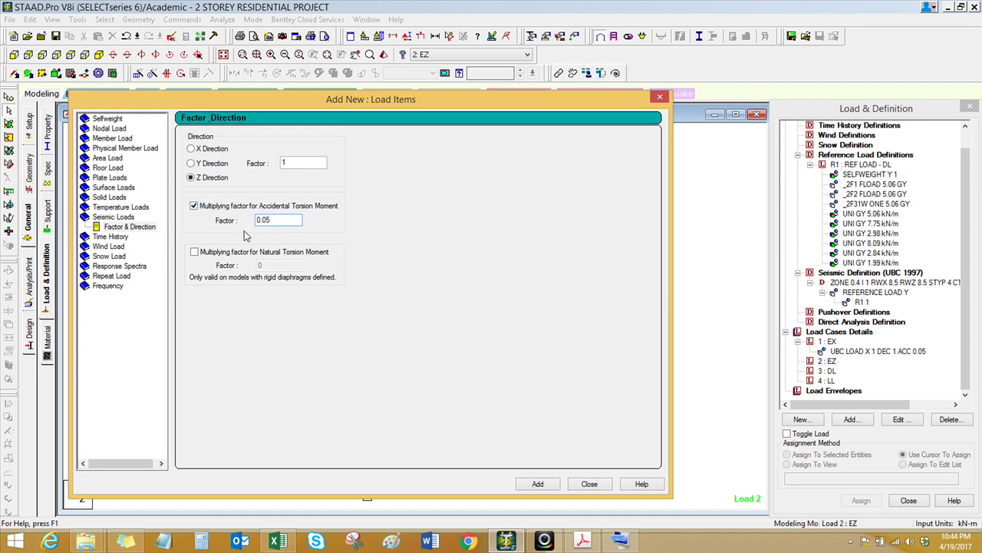
# Enable natural torsion with factor 1 for the Z-direction seismic load and add the item to load case EZ.
pyautogui.click(194, 252)
pyautogui.doubleClick(260, 266)
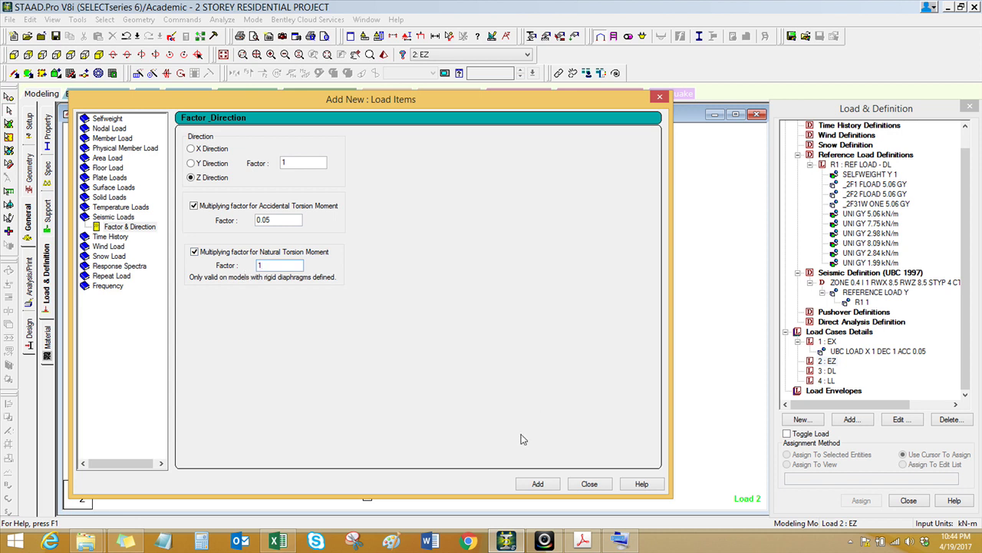
pyautogui.click(538, 483)
pyautogui.click(589, 484)
pyautogui.click(881, 351)
pyautogui.click(673, 372)
pyautogui.scroll(-1, 965, 337)
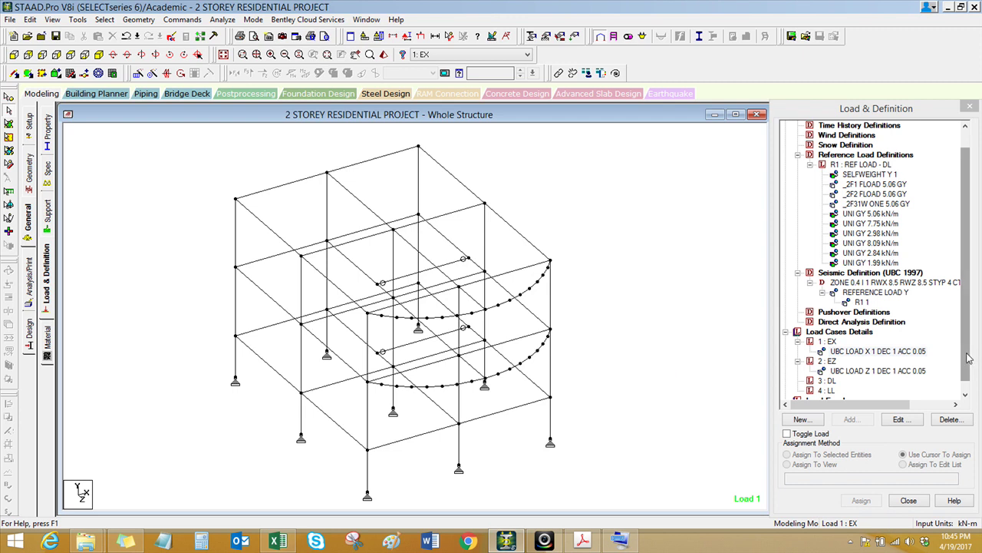
# Add a Reference Load item to load case DL that uses R1: REF LOAD - DL with a factor of -1.
pyautogui.click(827, 371)
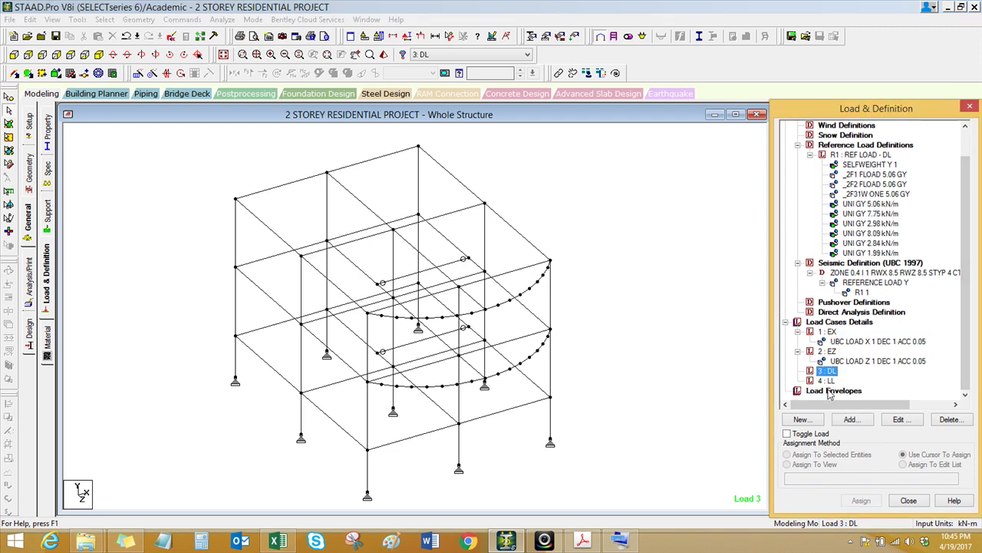
pyautogui.moveTo(598, 378); pyautogui.dragTo(594, 376, button='middle')
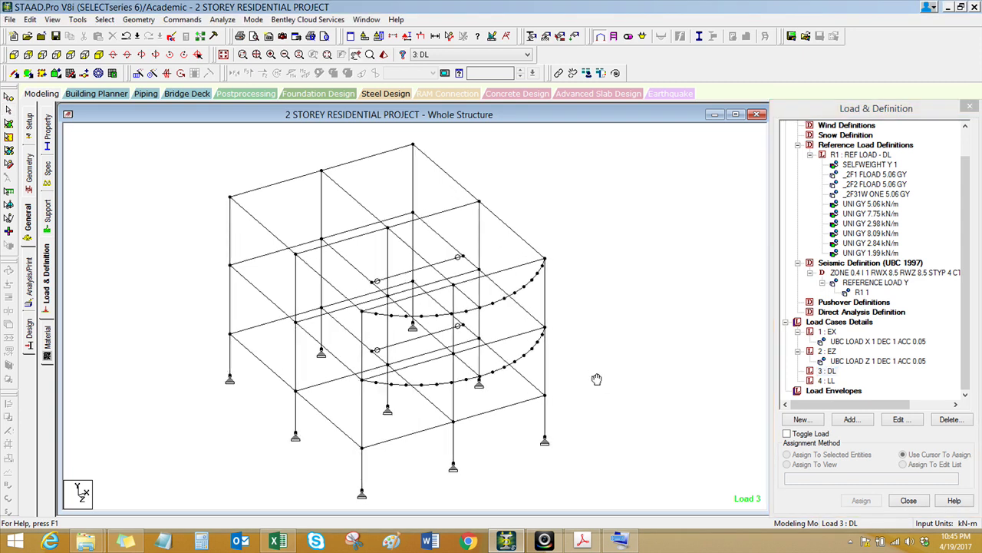
pyautogui.click(823, 371)
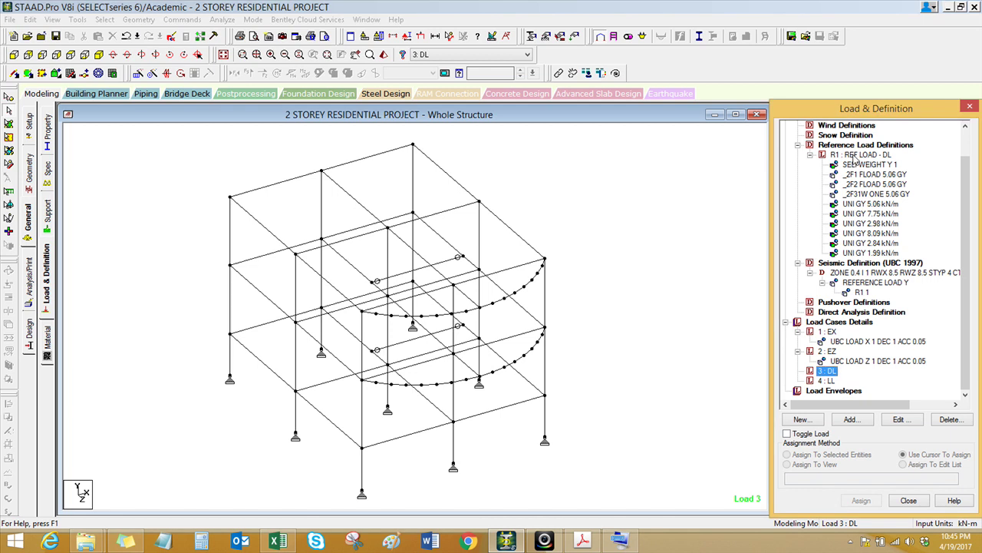
pyautogui.click(849, 417)
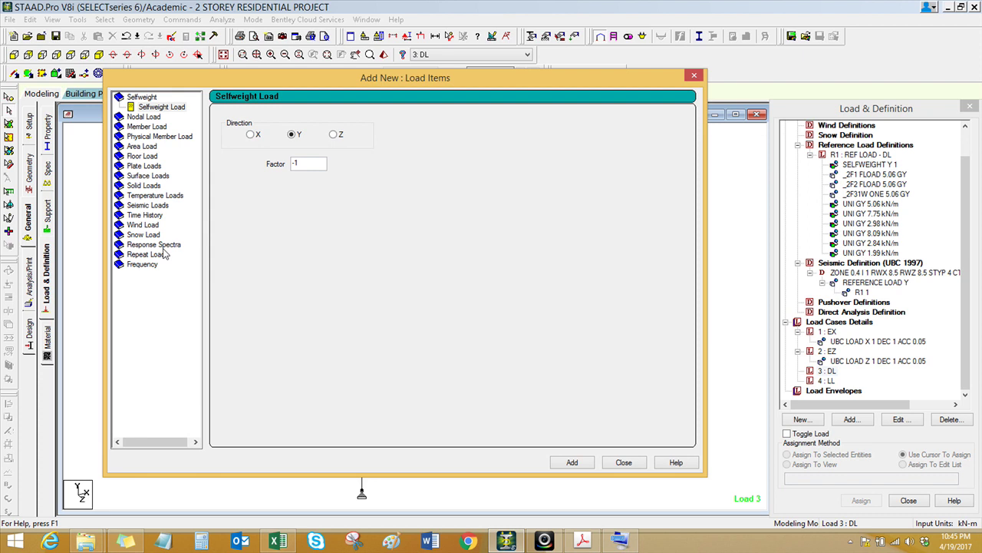
pyautogui.click(156, 256)
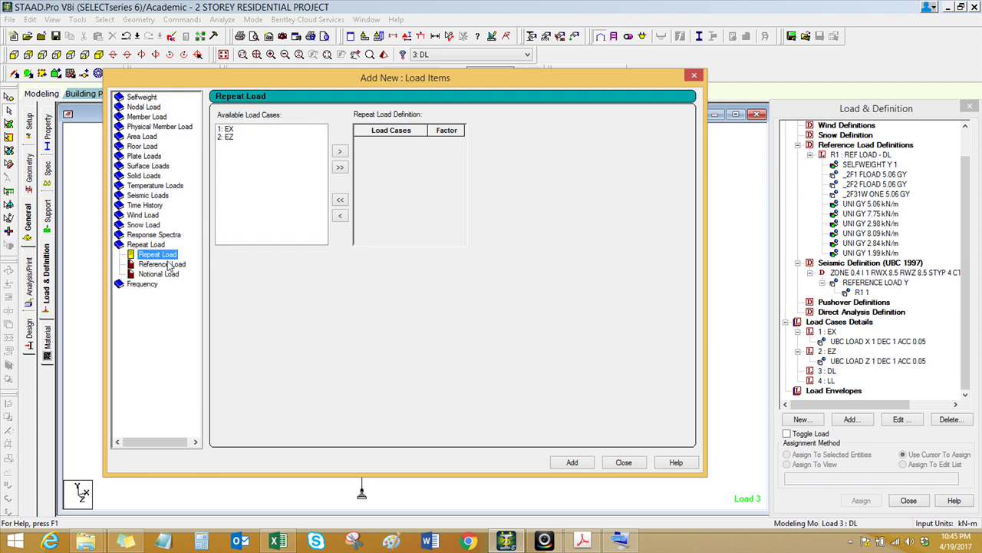
pyautogui.click(162, 264)
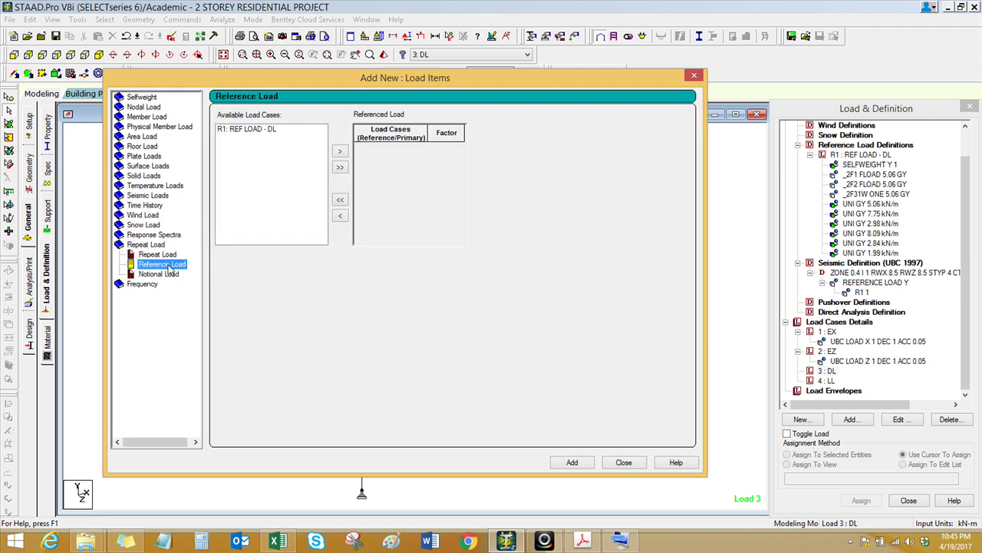
pyautogui.click(261, 132)
pyautogui.click(338, 152)
pyautogui.click(443, 149)
pyautogui.write('-1')
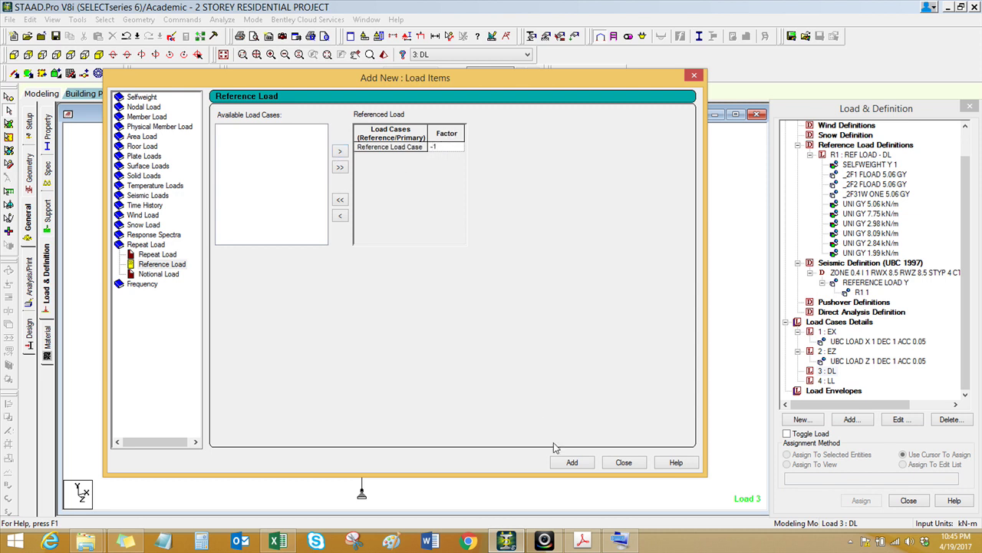
pyautogui.click(572, 462)
pyautogui.click(623, 462)
# Display load case DL's reference load R1 on the structure to check its direction and distribution.
pyautogui.scroll(-1, 969, 352)
pyautogui.click(861, 361)
pyautogui.moveTo(608, 345); pyautogui.dragTo(548, 292, button='middle')
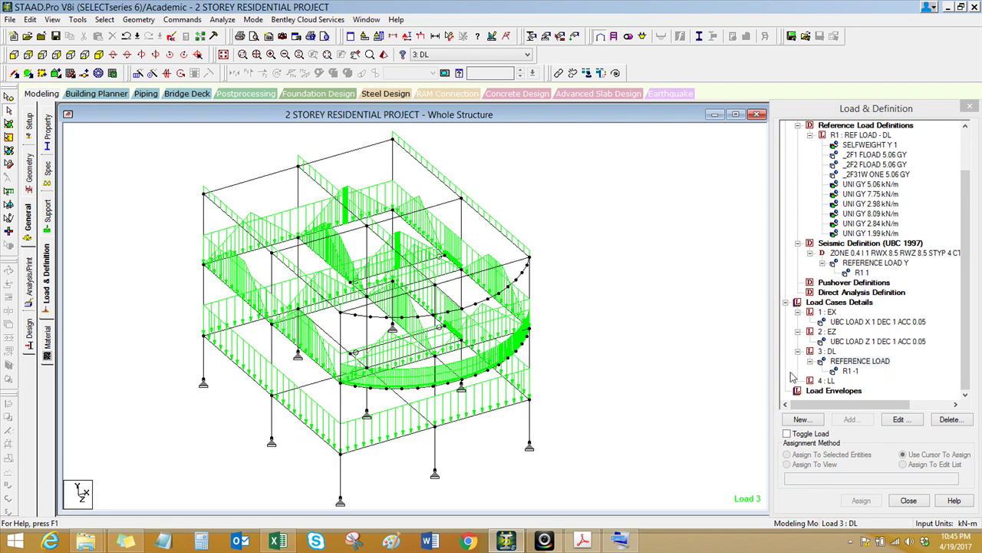
pyautogui.click(844, 371)
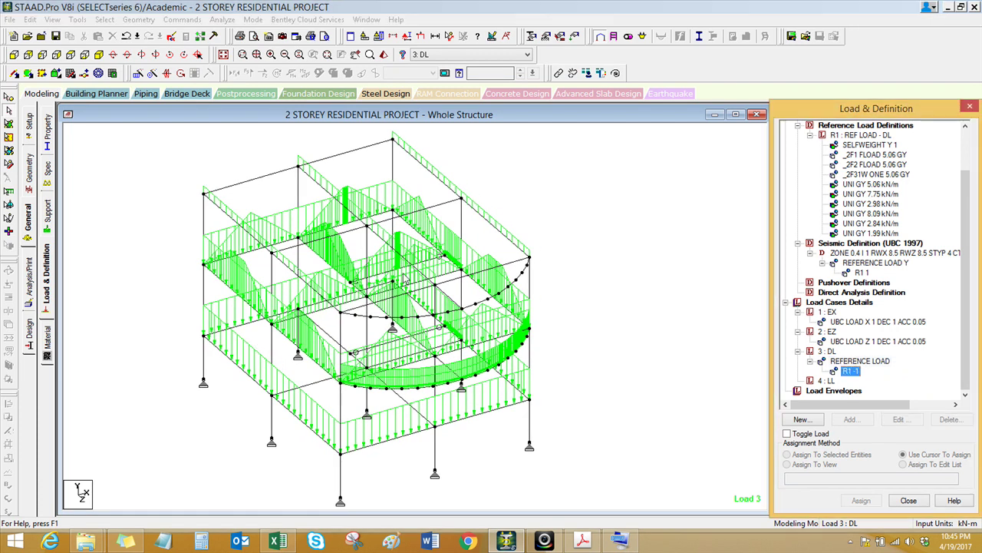
# Compare R1's 5.06 kN/m uniform load and selfweight with load case DL's reference load on the structure, and clear the selection.
pyautogui.click(871, 194)
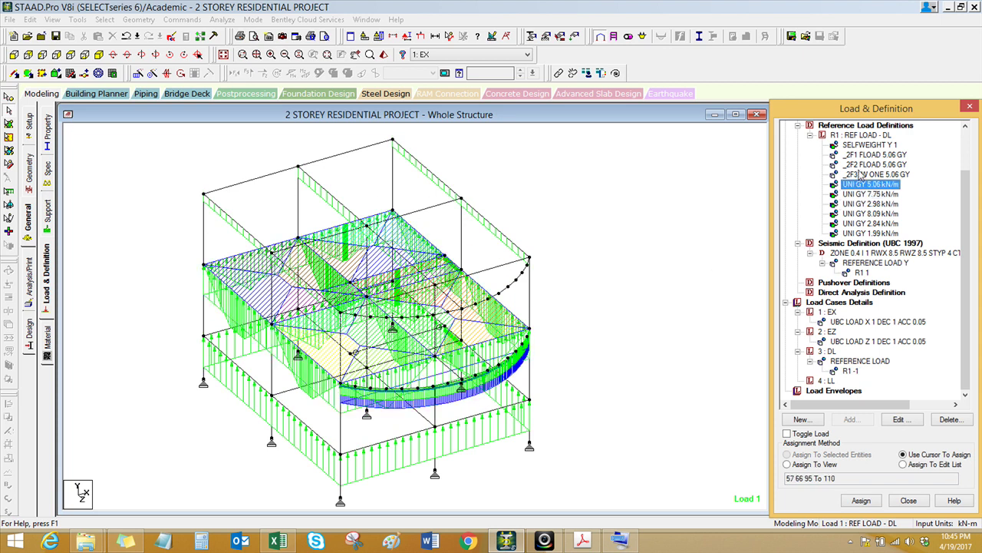
pyautogui.click(865, 146)
pyautogui.click(851, 371)
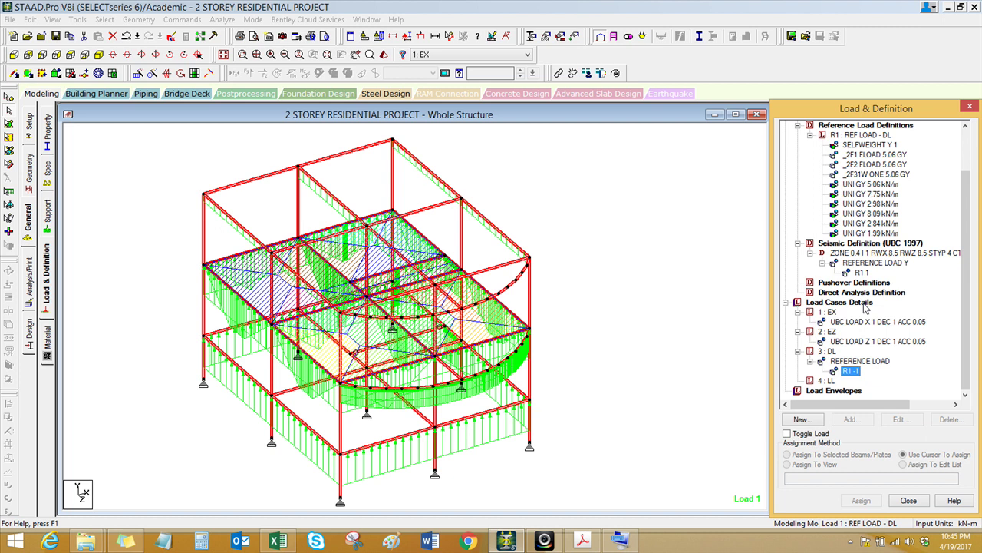
pyautogui.click(591, 390)
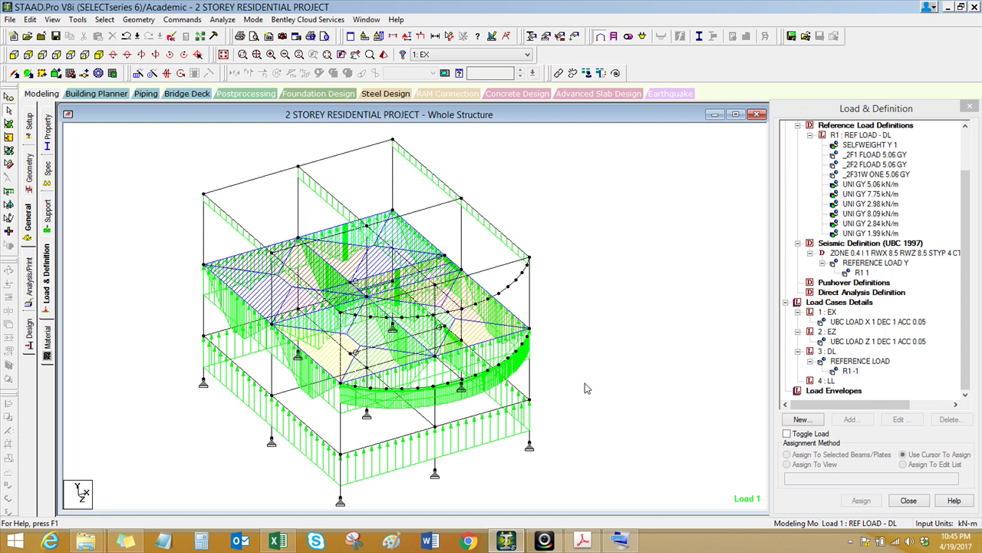
# Select load case LL and look up the floor and roof live loads in the Loadings sheet of the Excel workbook.
pyautogui.click(827, 381)
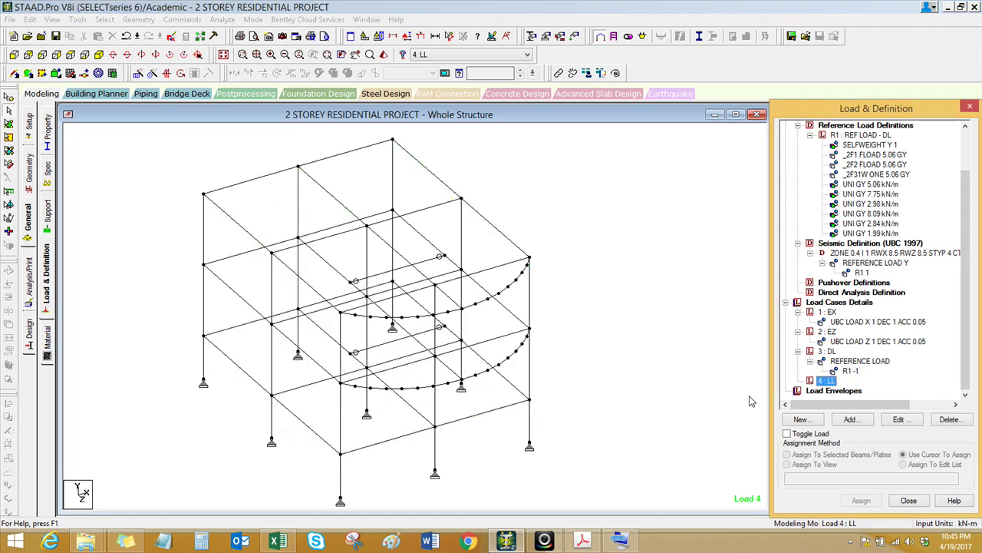
pyautogui.click(278, 541)
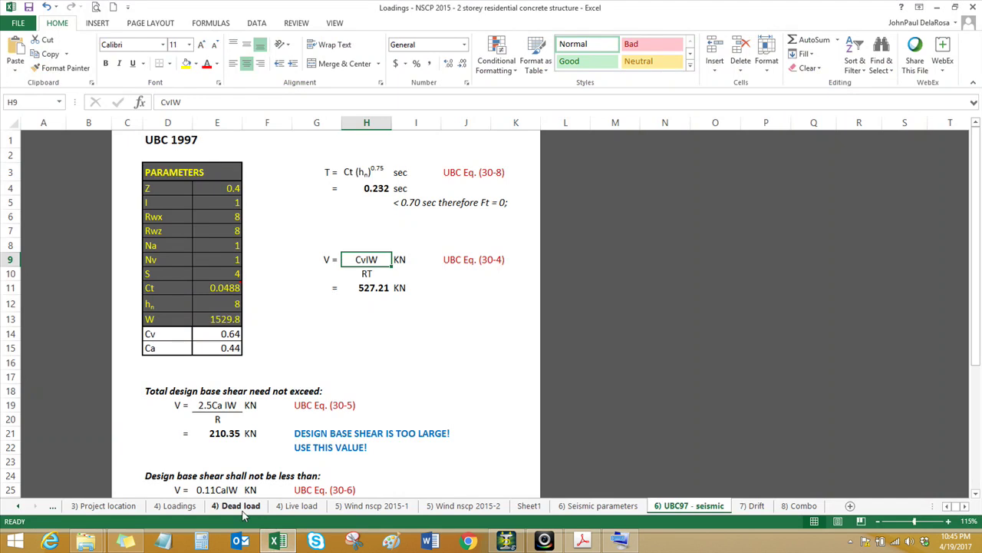
pyautogui.click(176, 512)
pyautogui.scroll(2, 289, 374)
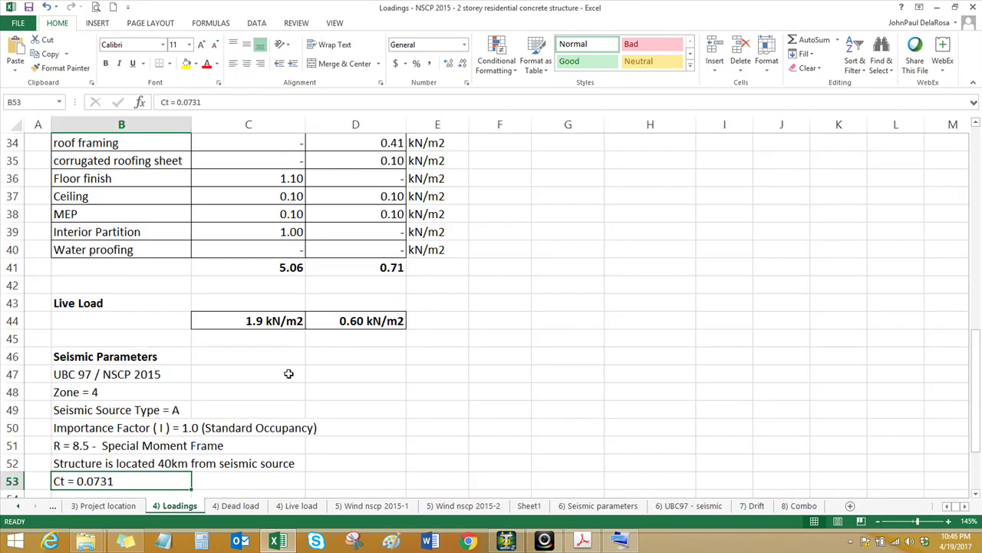
pyautogui.click(290, 320)
pyautogui.click(349, 320)
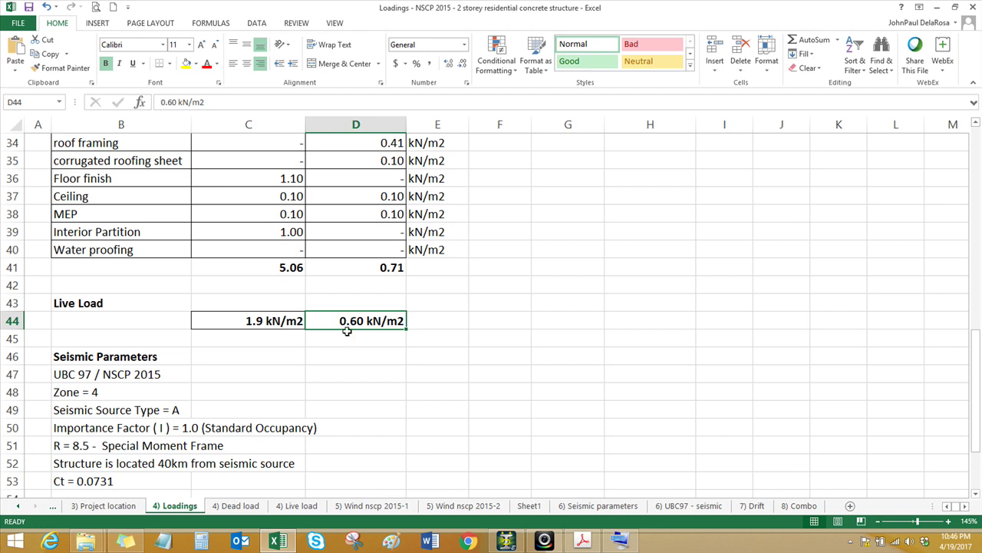
# Check the residential uniform loads in the Live load sheet against the Loadings sheet, and return to STAAD.Pro.
pyautogui.click(297, 505)
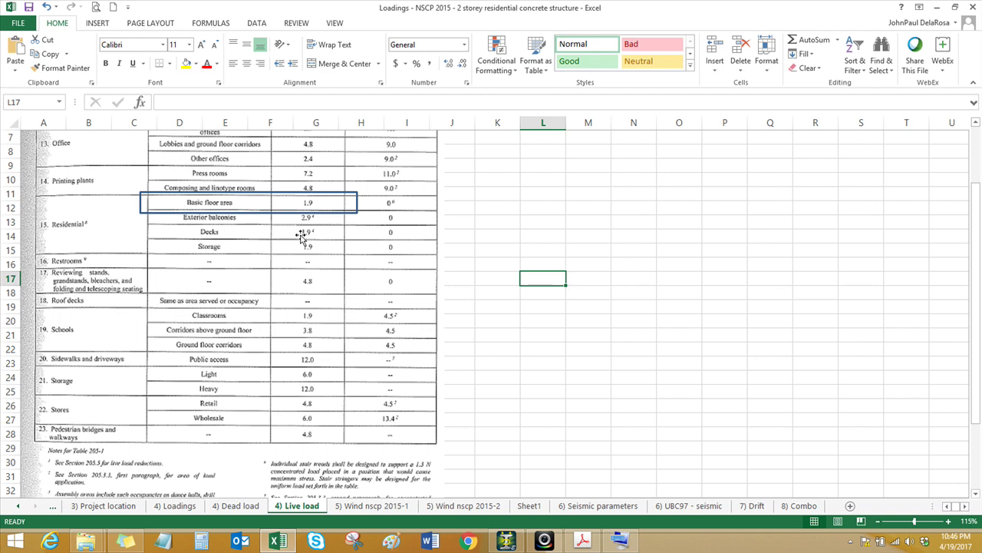
pyautogui.scroll(1, 301, 236)
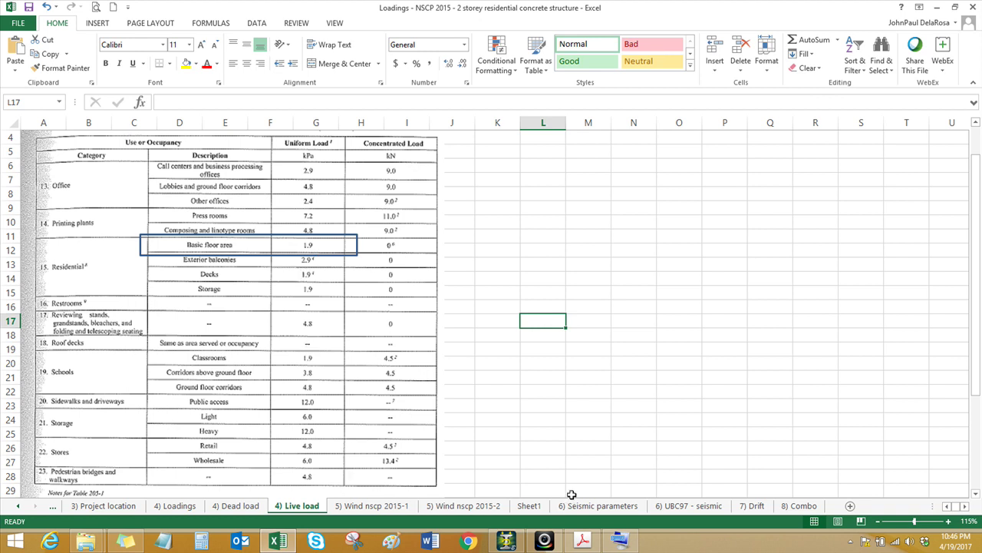
pyautogui.click(179, 506)
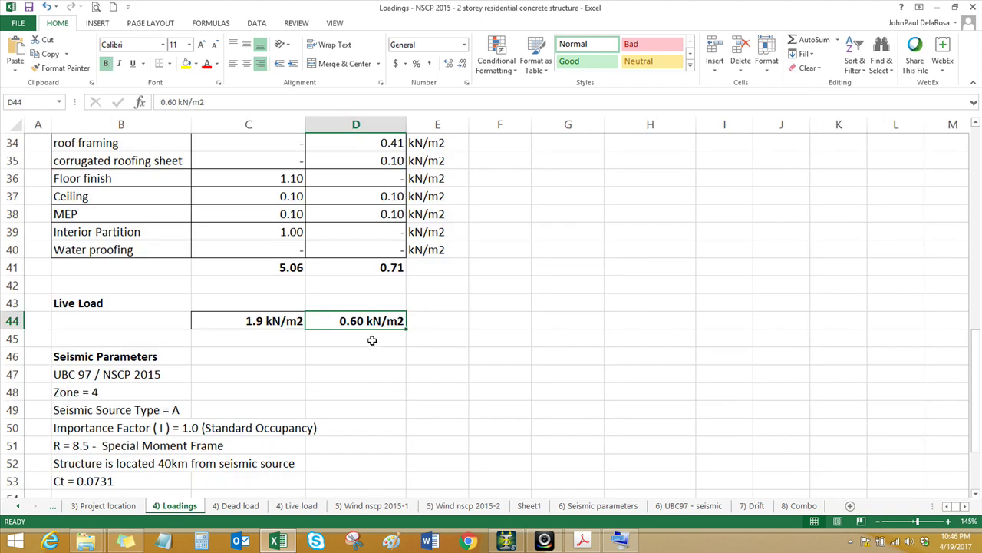
pyautogui.click(372, 339)
pyautogui.press('Up')
pyautogui.click(506, 541)
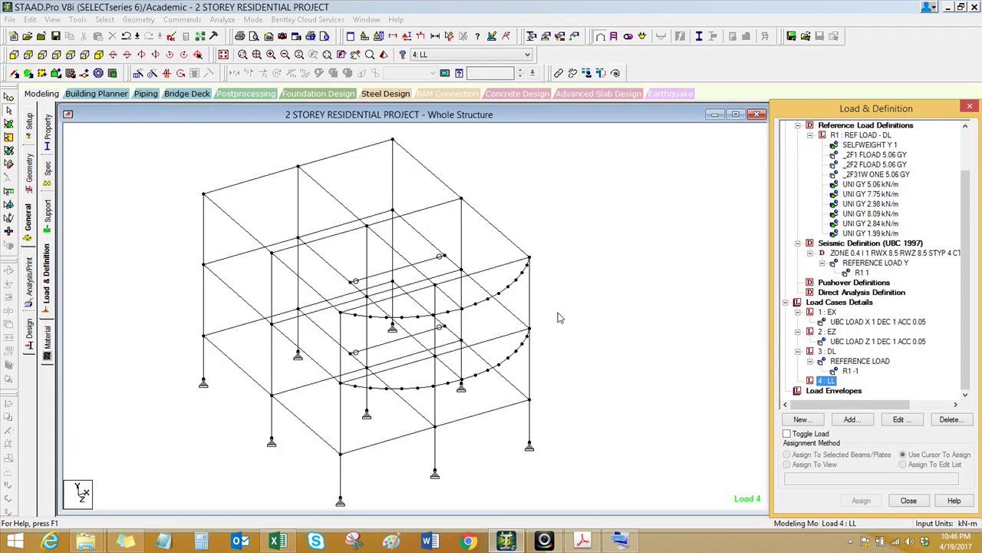
# Add floor loads of -1.9 kN/m2 in Global Y for member groups _2F1 and _2F2 to load case LL.
pyautogui.click(853, 421)
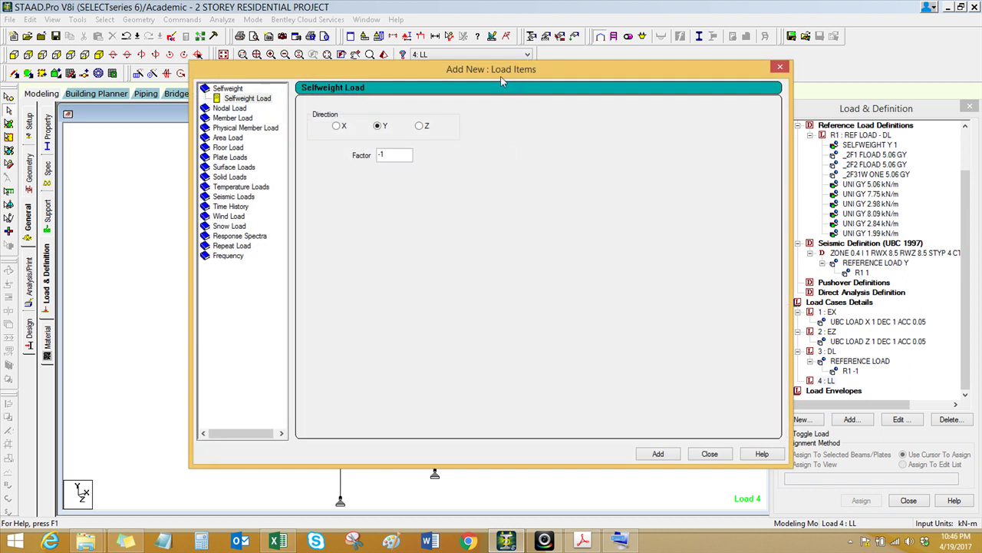
pyautogui.moveTo(500, 79); pyautogui.dragTo(453, 85)
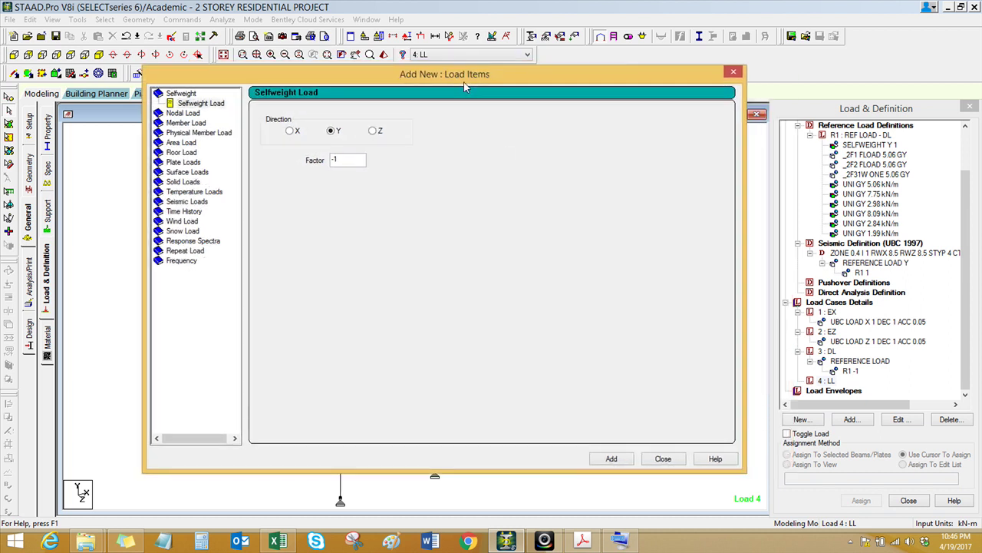
pyautogui.click(186, 154)
pyautogui.doubleClick(302, 173)
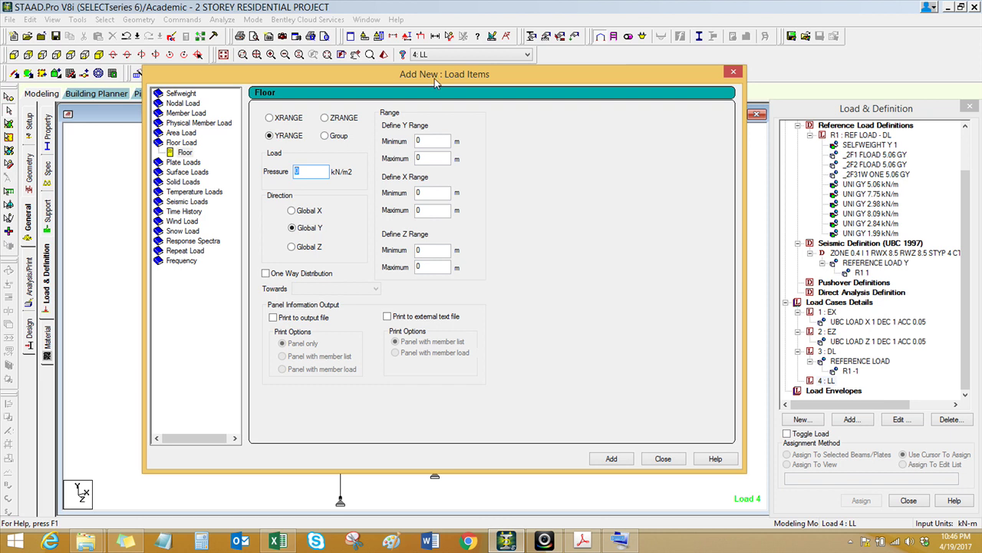
pyautogui.moveTo(436, 80); pyautogui.dragTo(391, 82)
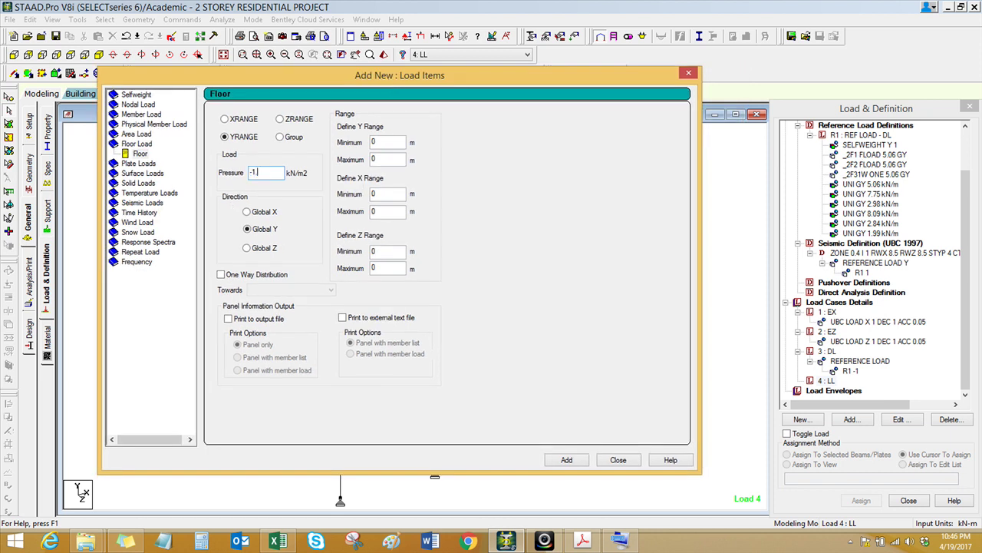
pyautogui.click(279, 137)
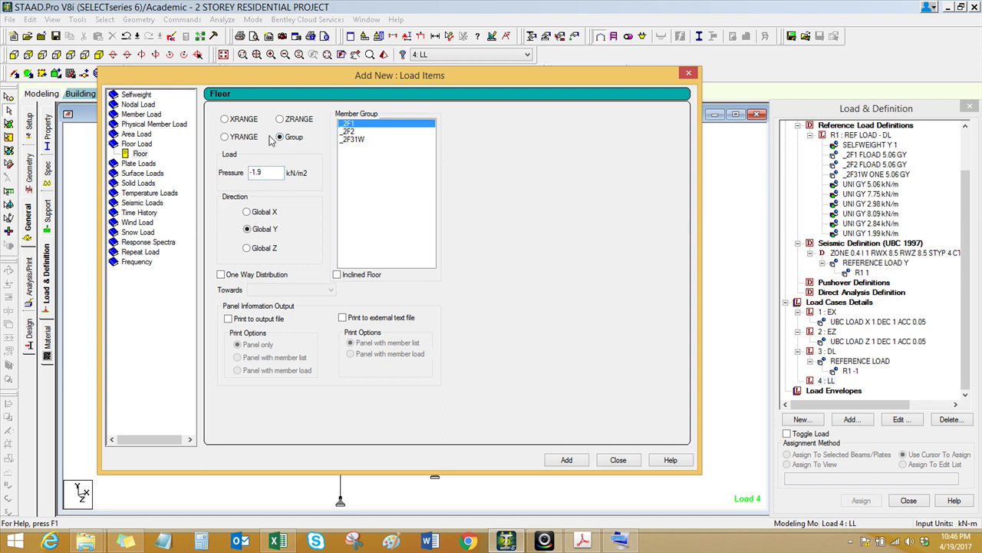
pyautogui.click(577, 458)
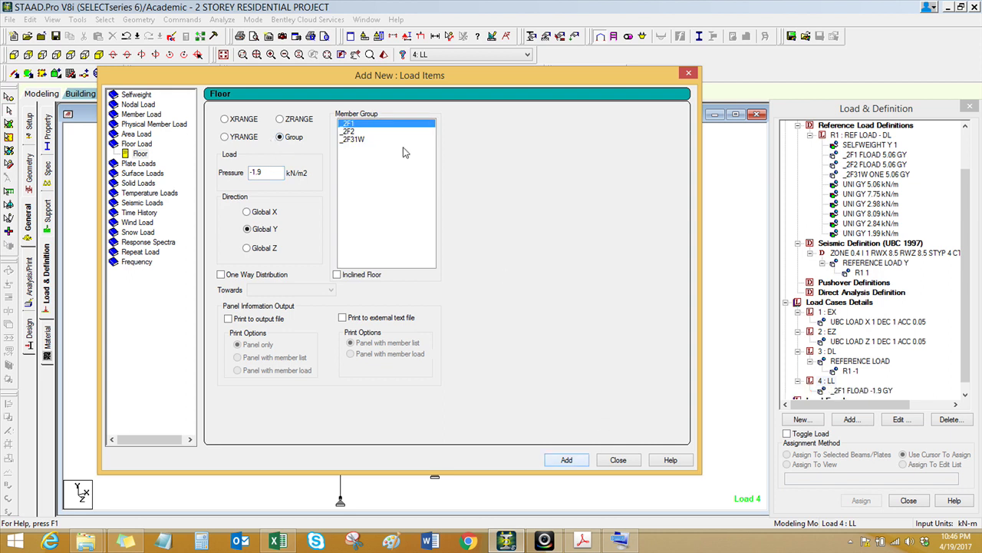
pyautogui.click(351, 132)
pyautogui.click(564, 460)
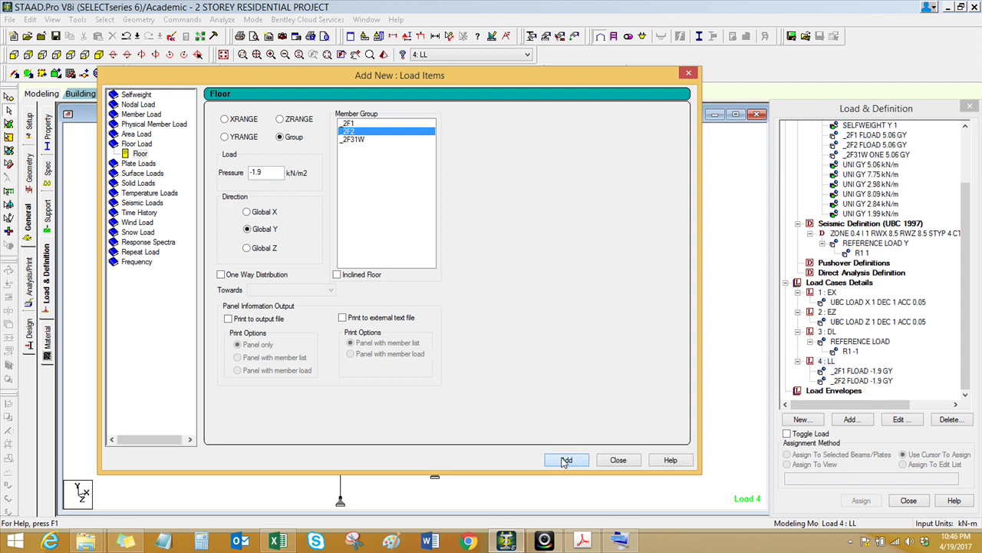
# Add a -1.9 kN/m2 floor load with one-way distribution for member group _2F31W to load case LL.
pyautogui.click(352, 141)
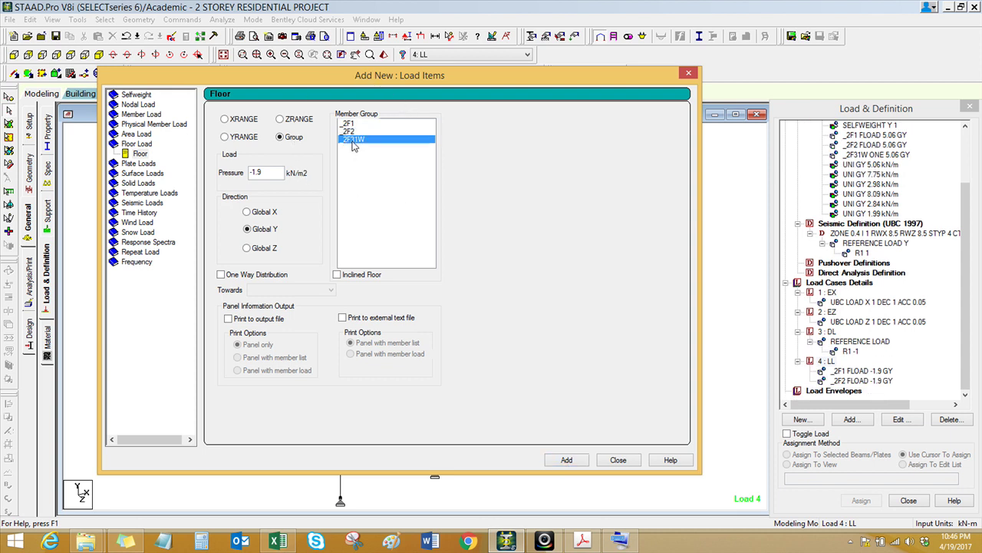
pyautogui.click(221, 275)
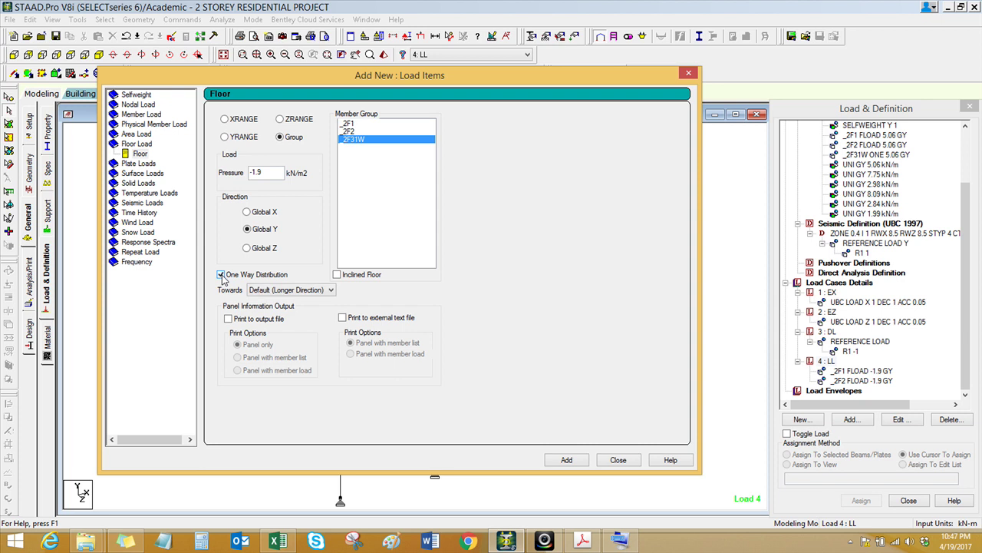
pyautogui.click(569, 461)
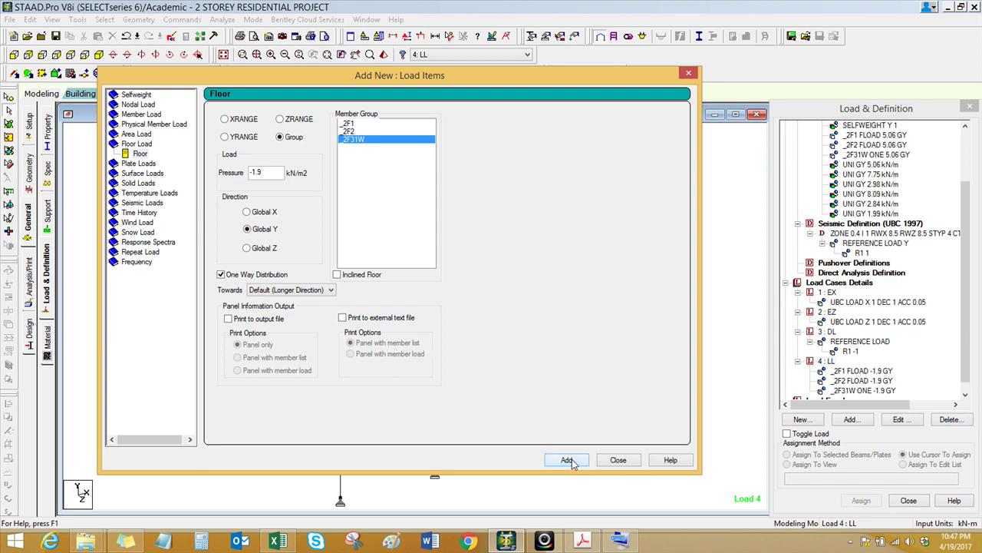
pyautogui.click(617, 460)
# Display load case LL's three floor load items in turn and examine their distribution on the second-floor panels.
pyautogui.scroll(-1, 875, 360)
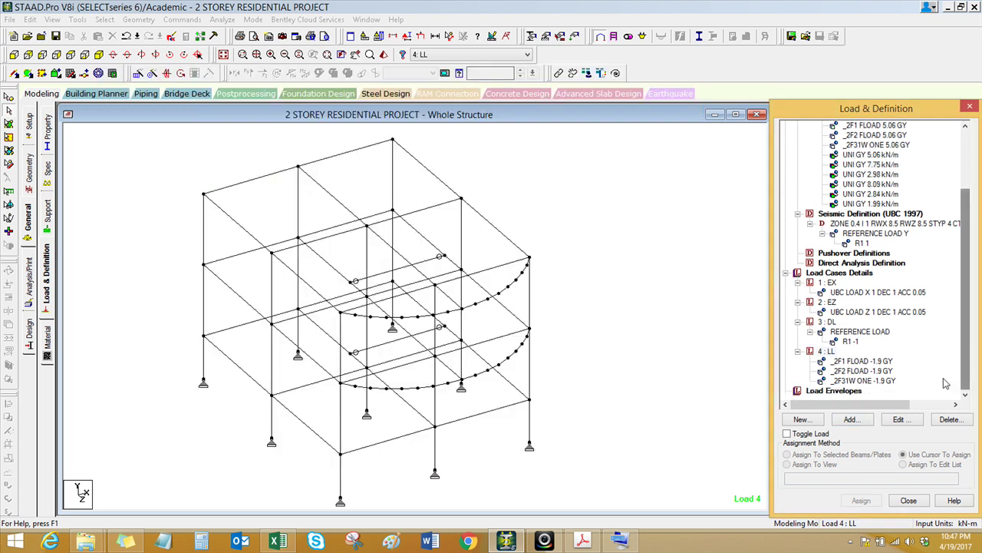
pyautogui.click(874, 364)
pyautogui.click(857, 372)
pyautogui.click(847, 381)
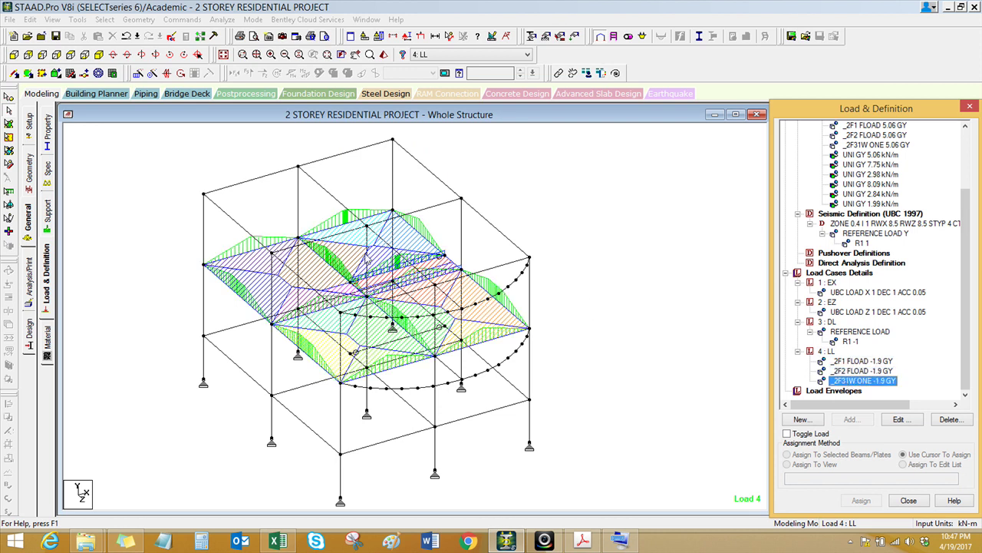
pyautogui.click(581, 225)
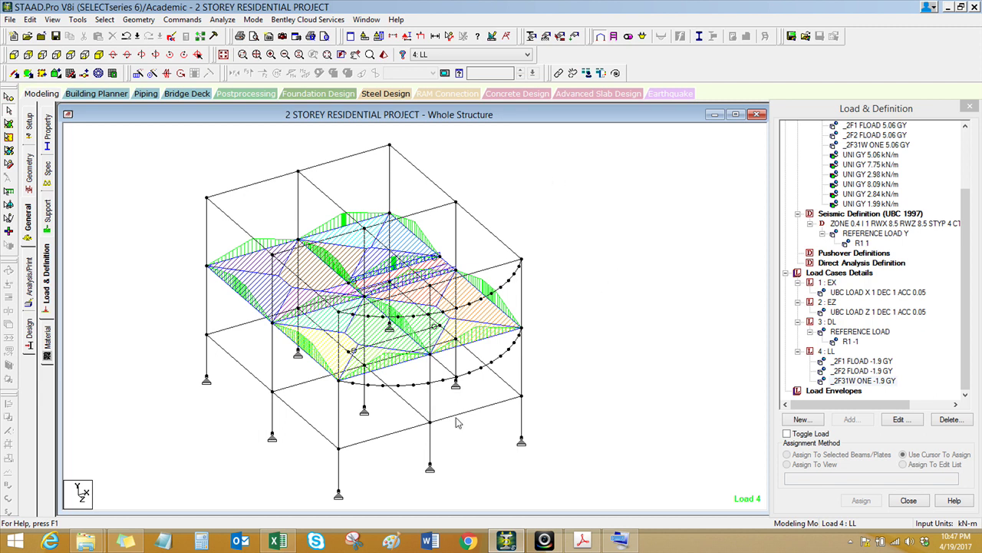
pyautogui.click(422, 409)
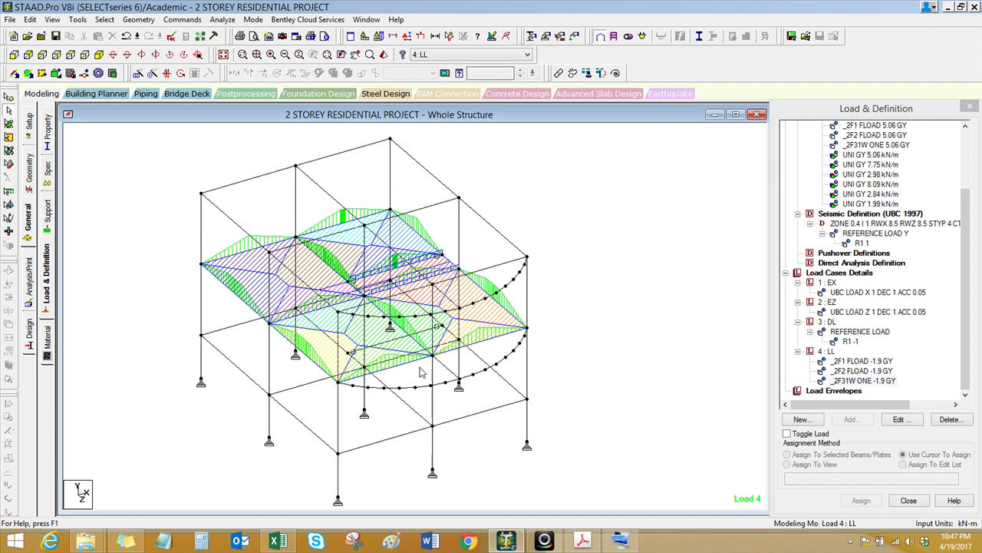
pyautogui.click(860, 373)
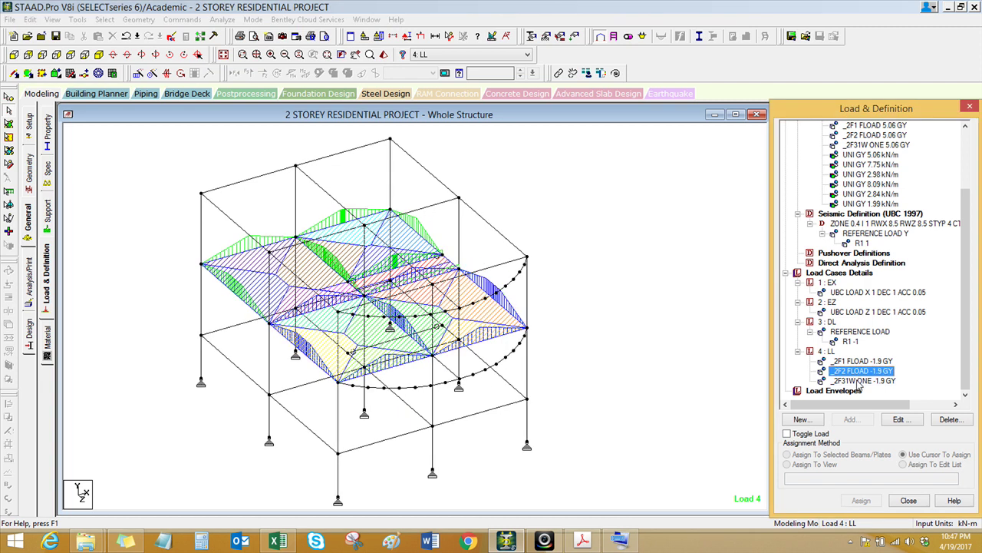
pyautogui.click(860, 380)
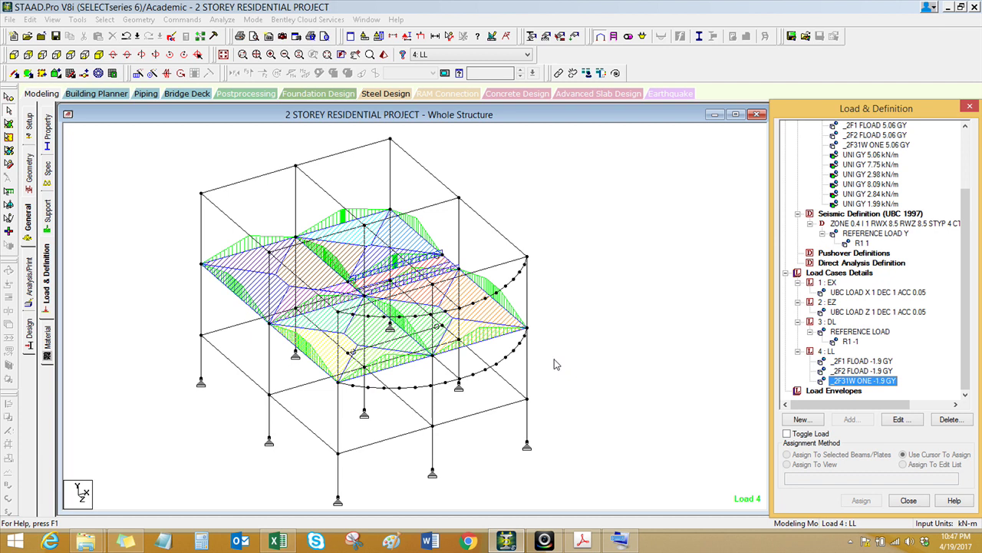
# Calculate the balcony's line live load as 1.9*2/2 in Calculator and close it.
pyautogui.click(203, 542)
pyautogui.moveTo(762, 253); pyautogui.dragTo(660, 207)
pyautogui.write('1.')
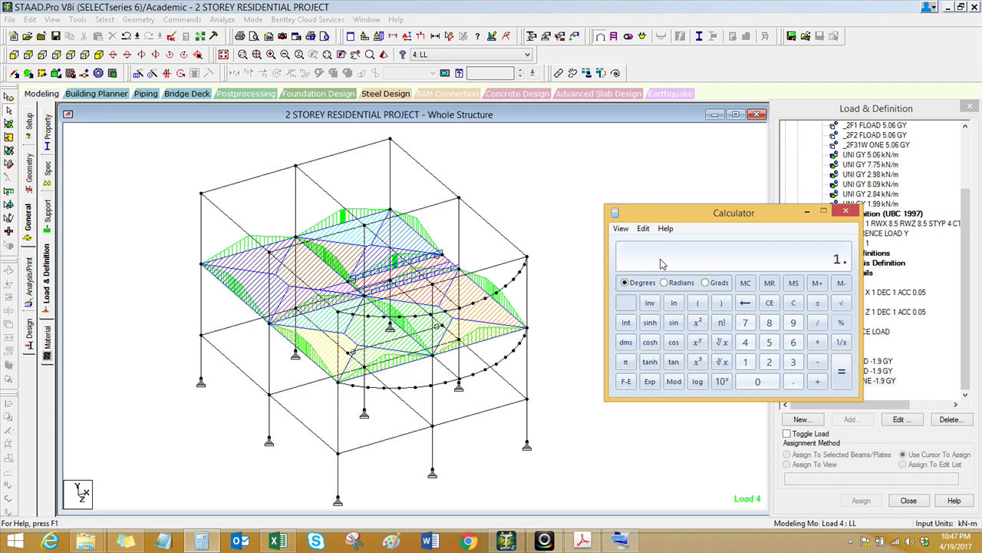
pyautogui.write('9*2/2')
pyautogui.press('Return')
pyautogui.click(845, 214)
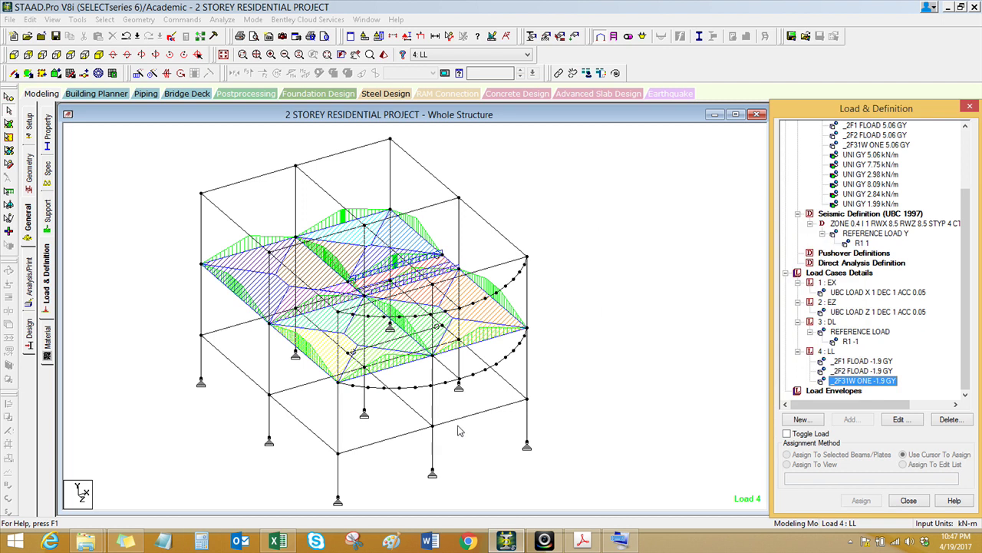
# Inspect the short second-floor beam that runs out to the curved edge and clear its selection.
pyautogui.doubleClick(442, 376)
pyautogui.click(633, 132)
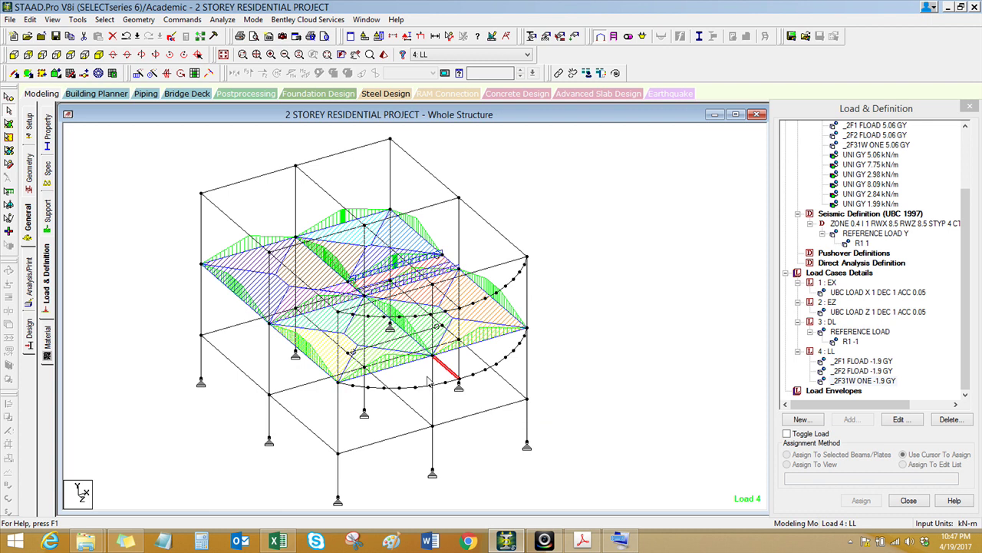
pyautogui.click(637, 360)
# Add a uniform member force of -1.9 kN/m in the GY direction to load case LL.
pyautogui.click(833, 354)
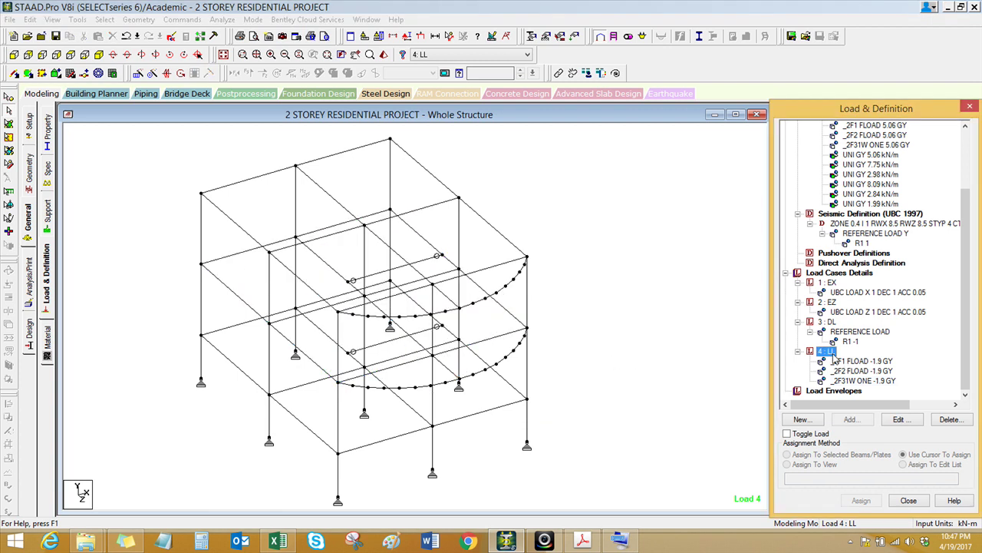
pyautogui.click(851, 419)
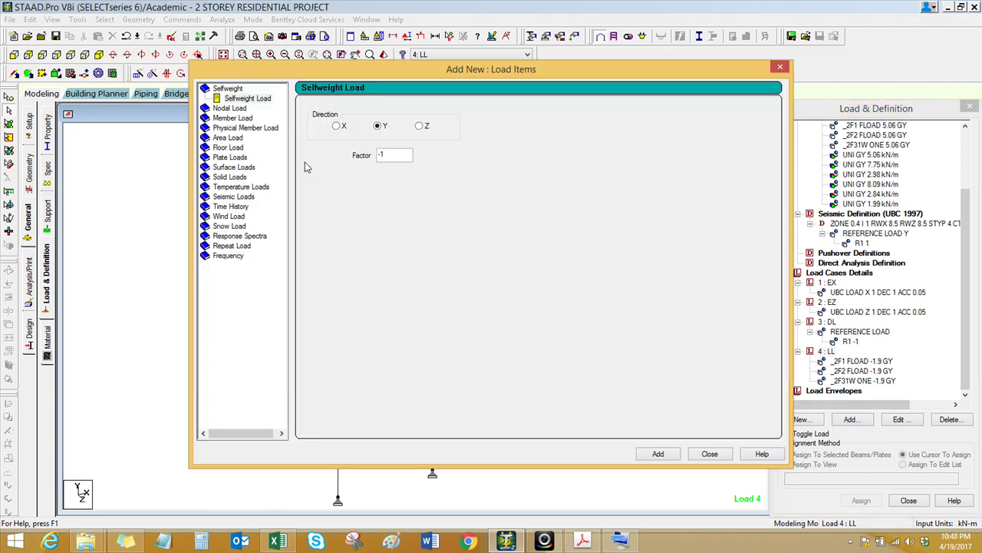
pyautogui.click(238, 119)
pyautogui.doubleClick(420, 141)
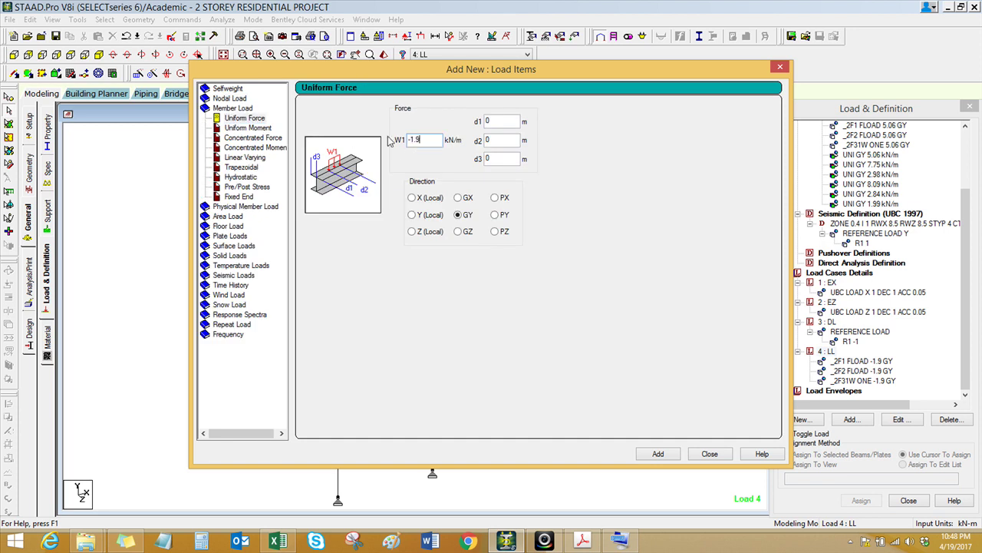
pyautogui.click(658, 454)
pyautogui.click(710, 455)
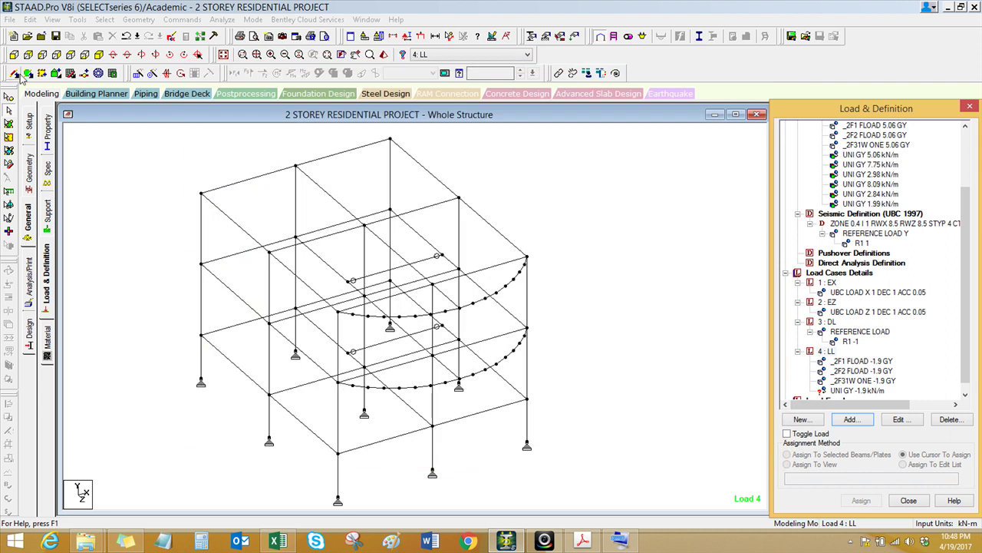
# Isolate the second-floor beams and display them in plan.
pyautogui.click(14, 54)
pyautogui.moveTo(171, 270); pyautogui.dragTo(570, 287)
pyautogui.click(52, 19)
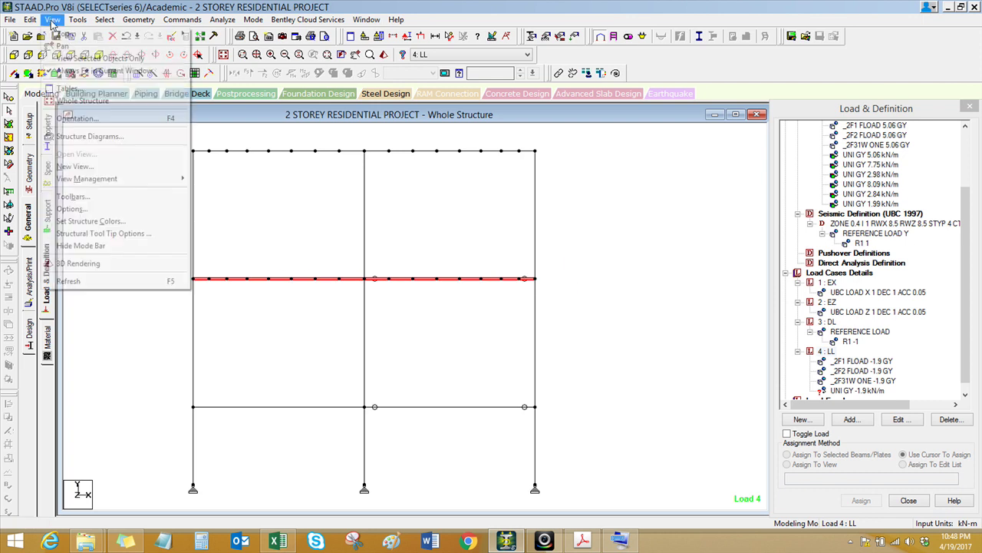
pyautogui.click(77, 58)
pyautogui.click(445, 333)
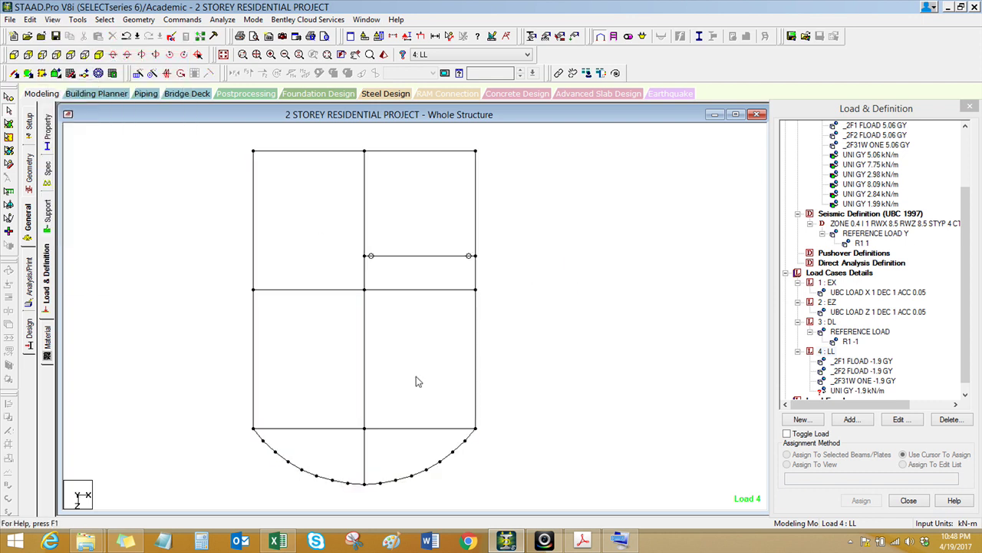
# Assign the -1.9 kN/m uniform load to the second-floor curved balcony beams and the straight beams closing them off.
pyautogui.click(866, 392)
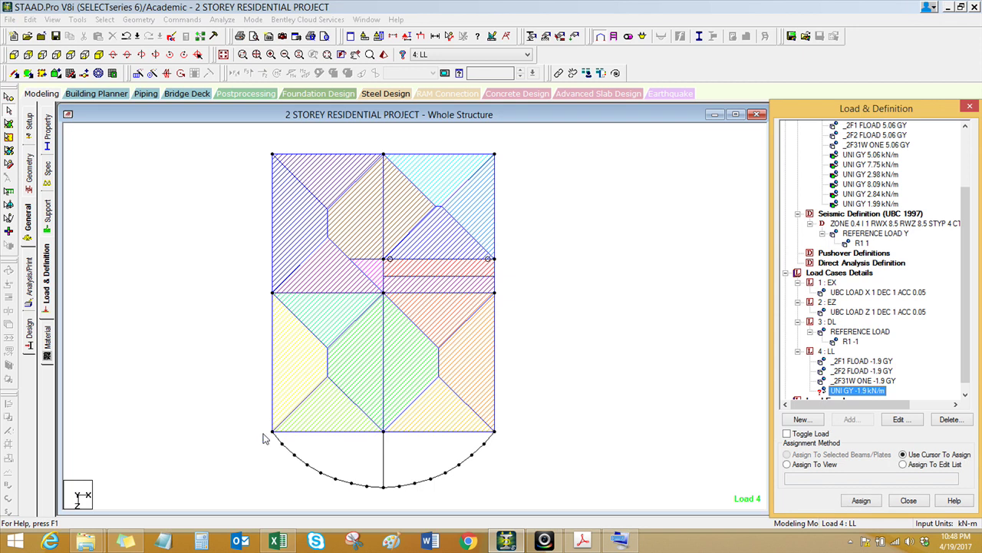
pyautogui.moveTo(259, 433); pyautogui.dragTo(555, 496)
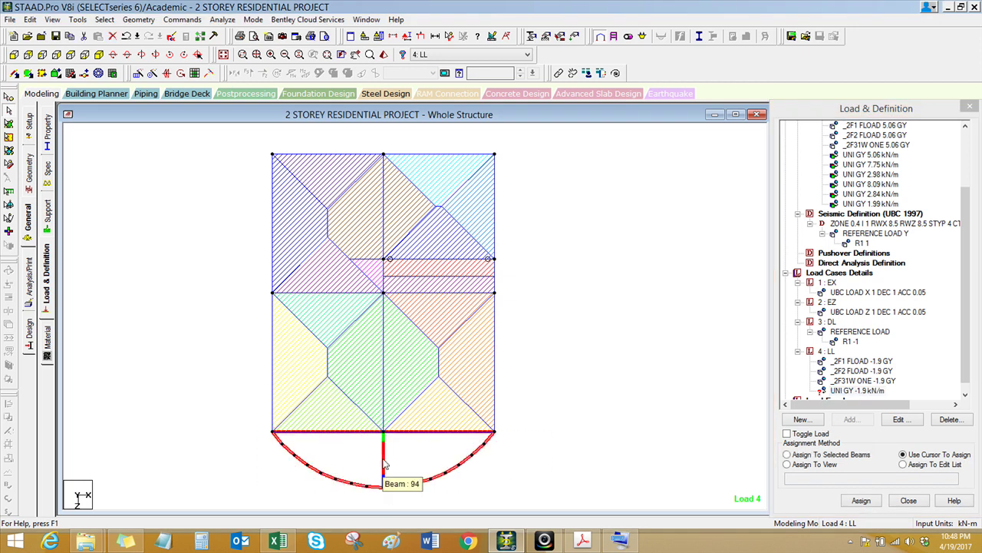
pyautogui.click(98, 54)
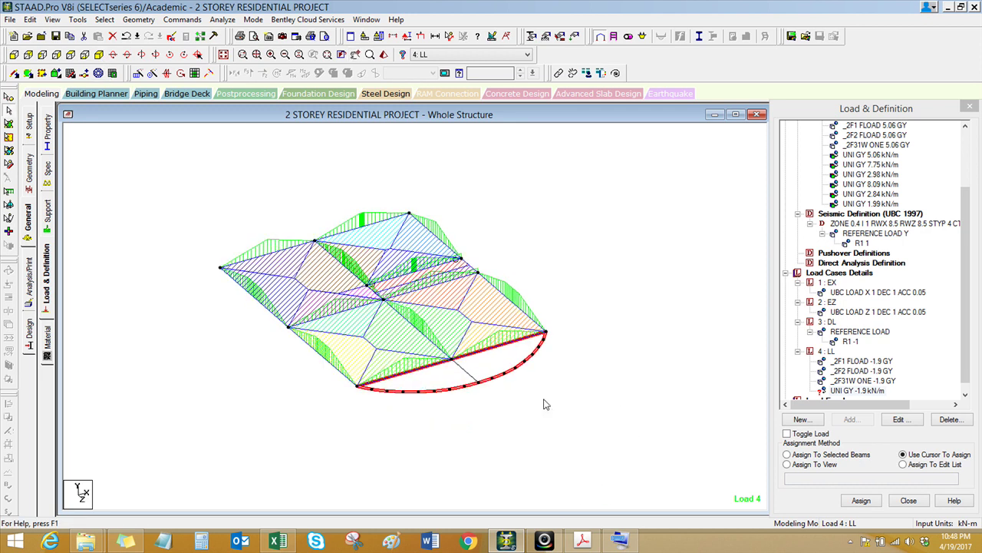
pyautogui.click(869, 391)
pyautogui.click(833, 454)
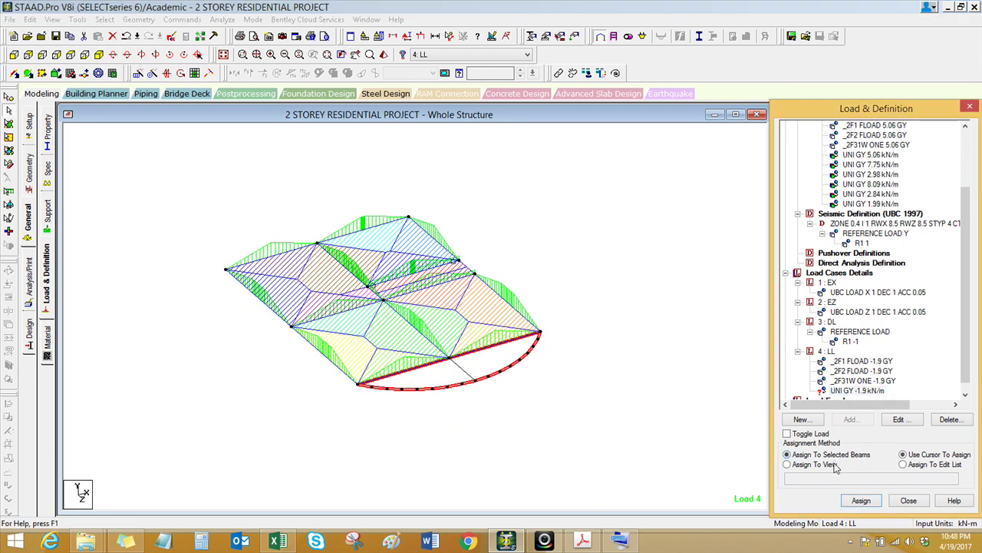
pyautogui.click(861, 501)
pyautogui.click(829, 344)
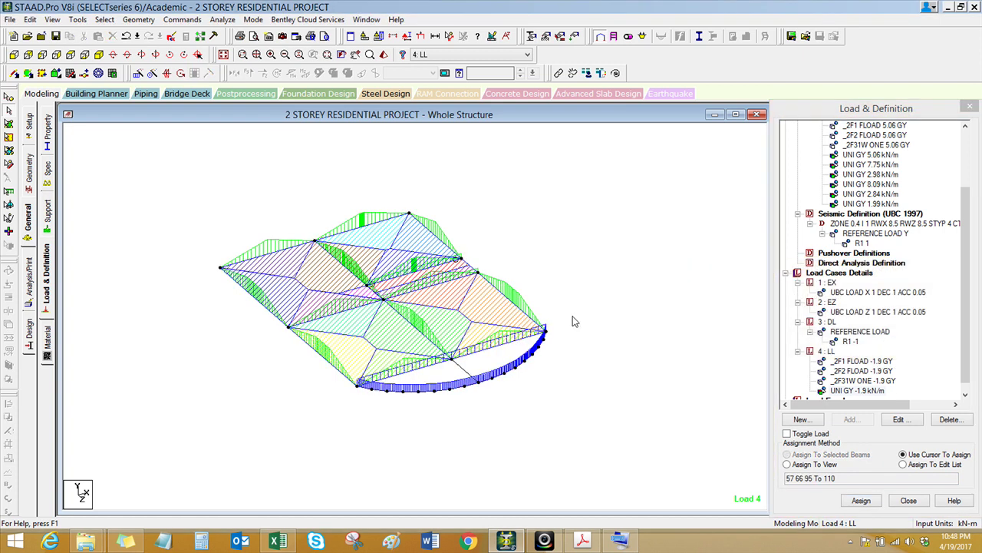
# Restore the whole structure and inspect the live loads on the second floor.
pyautogui.click(52, 19)
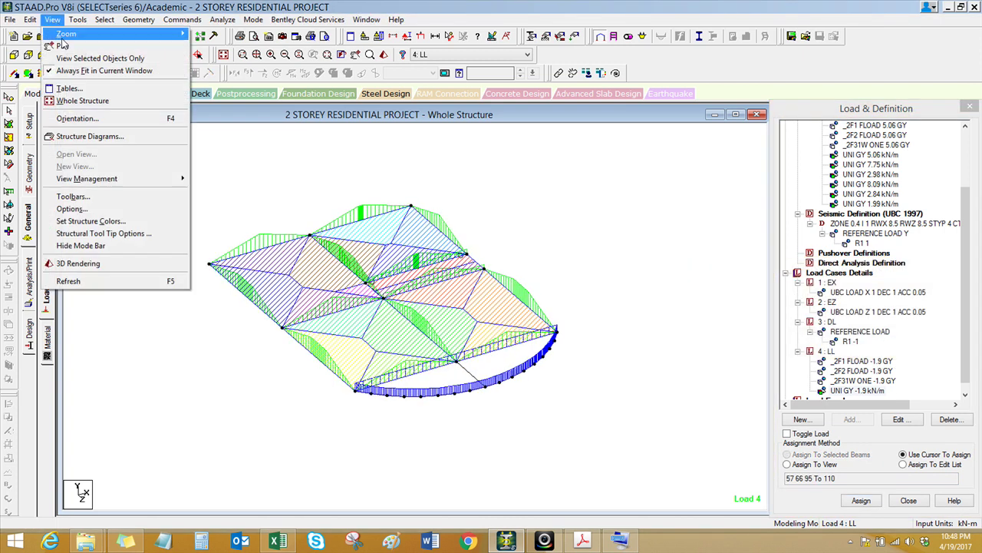
pyautogui.click(79, 103)
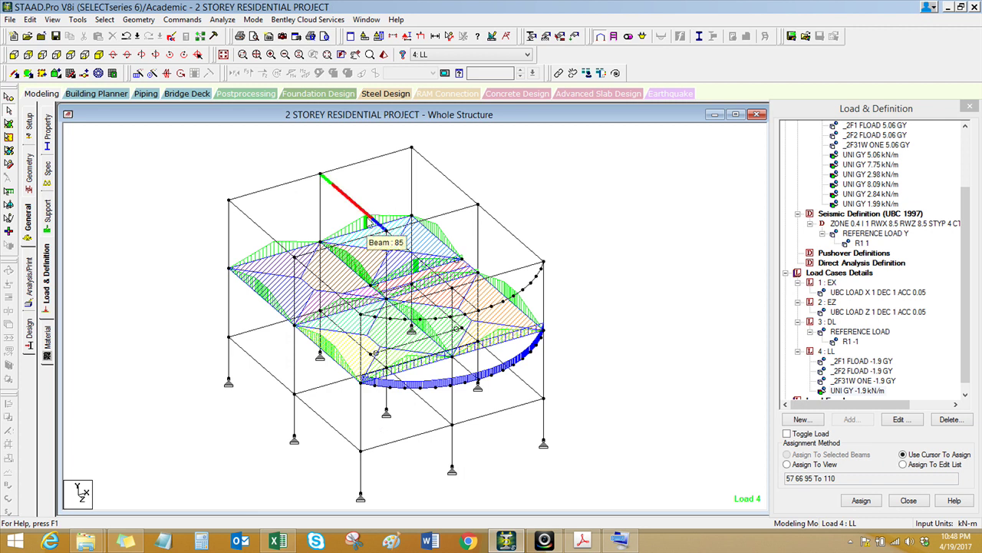
pyautogui.click(607, 234)
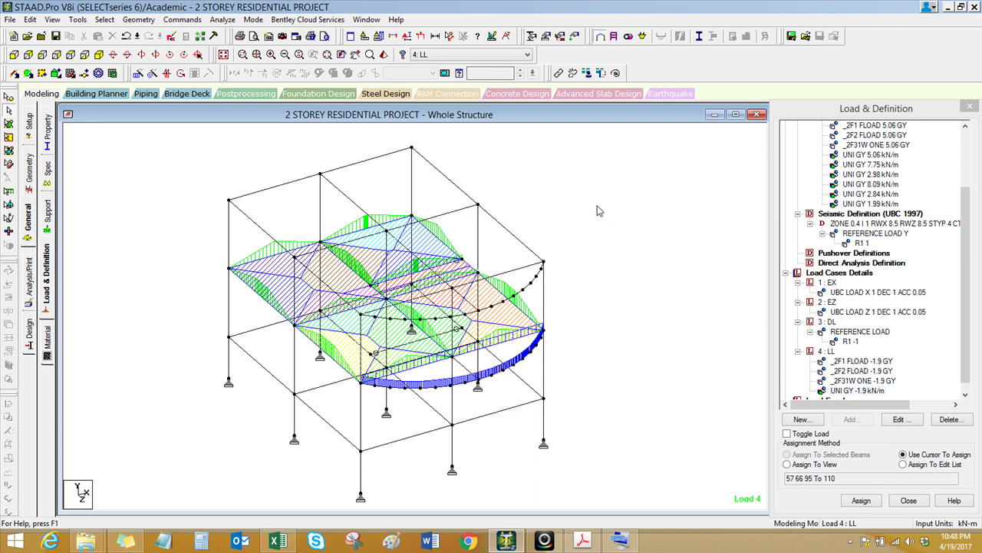
pyautogui.scroll(2, 596, 248)
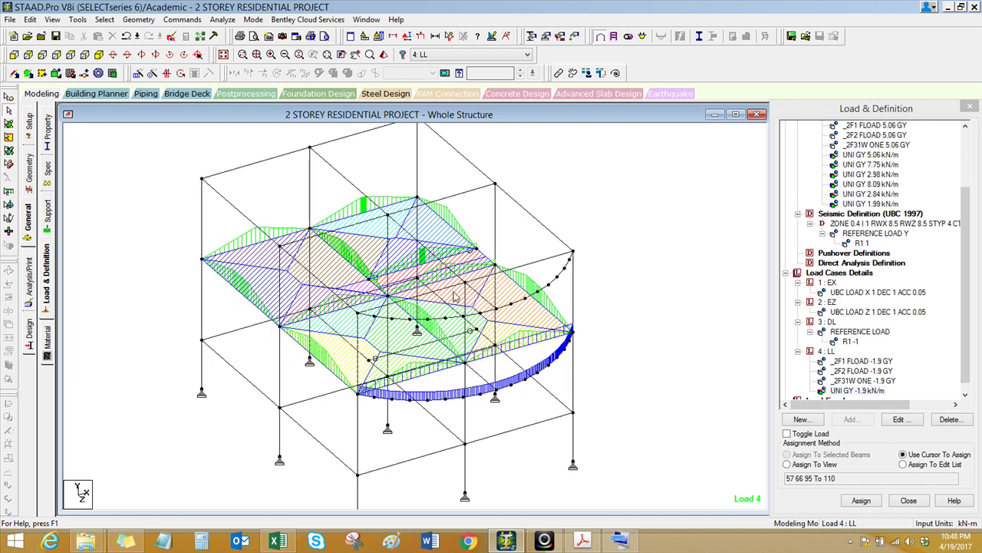
pyautogui.moveTo(499, 302)
pyautogui.mouseDown(button='middle')
pyautogui.moveTo(516, 293)
pyautogui.moveTo(512, 301)
pyautogui.mouseUp(button='middle')
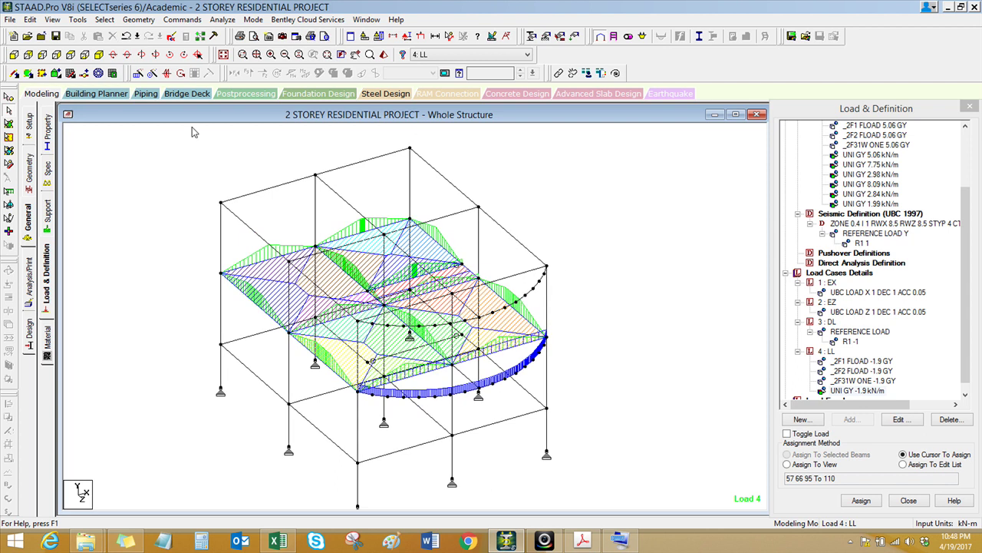
pyautogui.click(69, 55)
pyautogui.scroll(-1, 272, 455)
pyautogui.moveTo(270, 432); pyautogui.dragTo(526, 494)
# Isolate the roof-level beams and display them in plan.
pyautogui.click(14, 54)
pyautogui.moveTo(200, 168); pyautogui.dragTo(585, 193)
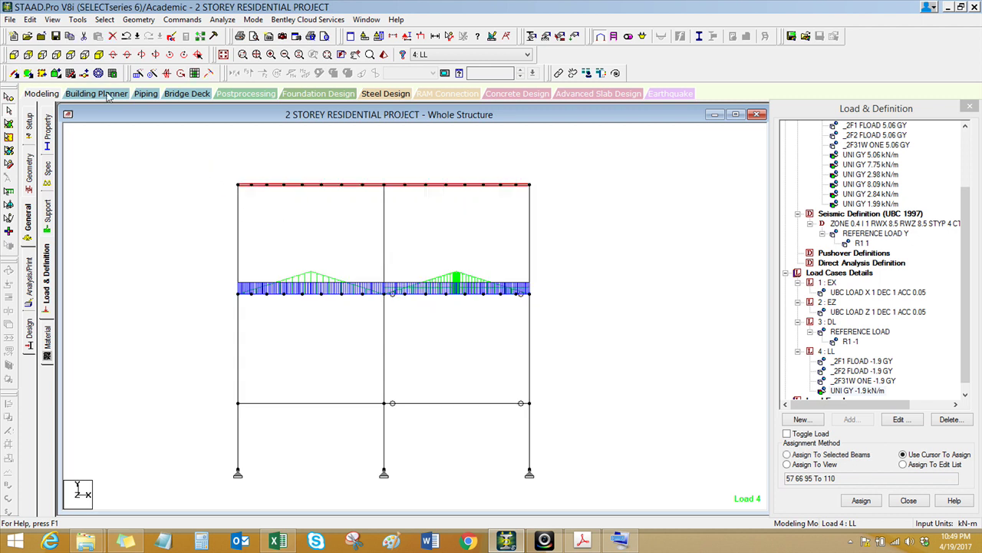
pyautogui.click(52, 22)
pyautogui.click(75, 60)
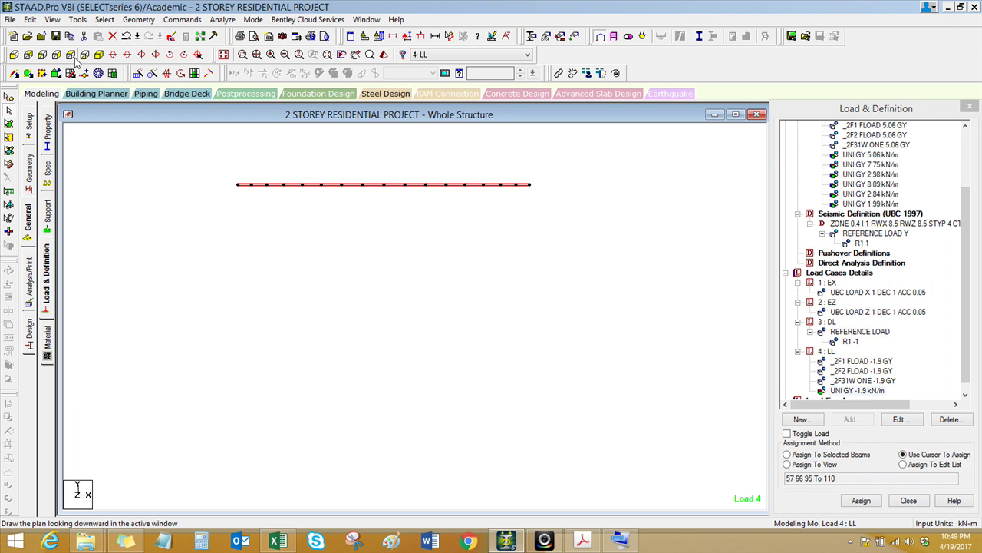
pyautogui.click(70, 55)
pyautogui.click(174, 250)
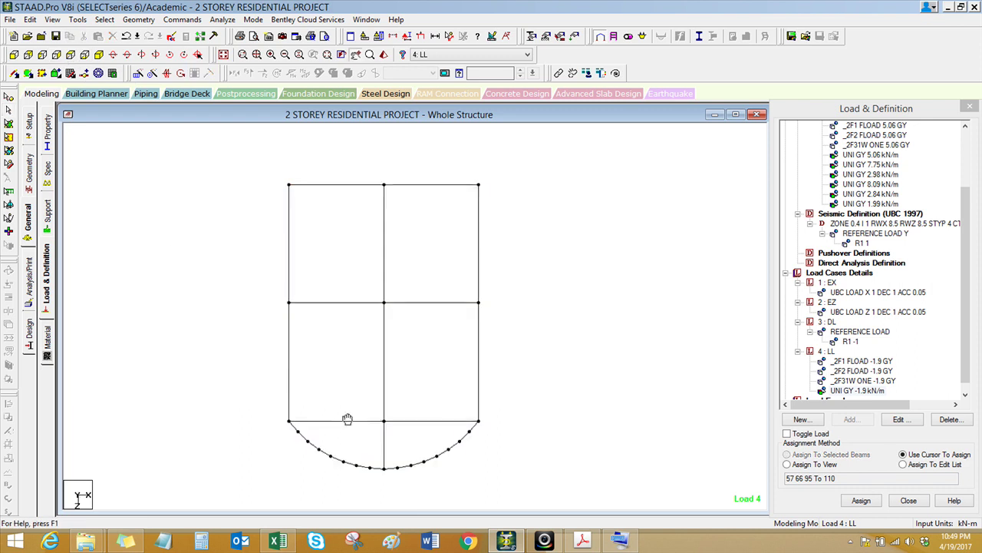
# Assign the -1.9 kN/m uniform load to the roof's curved beams and the straight beams behind them, and view them in isometric.
pyautogui.click(859, 391)
pyautogui.moveTo(284, 419); pyautogui.dragTo(519, 474)
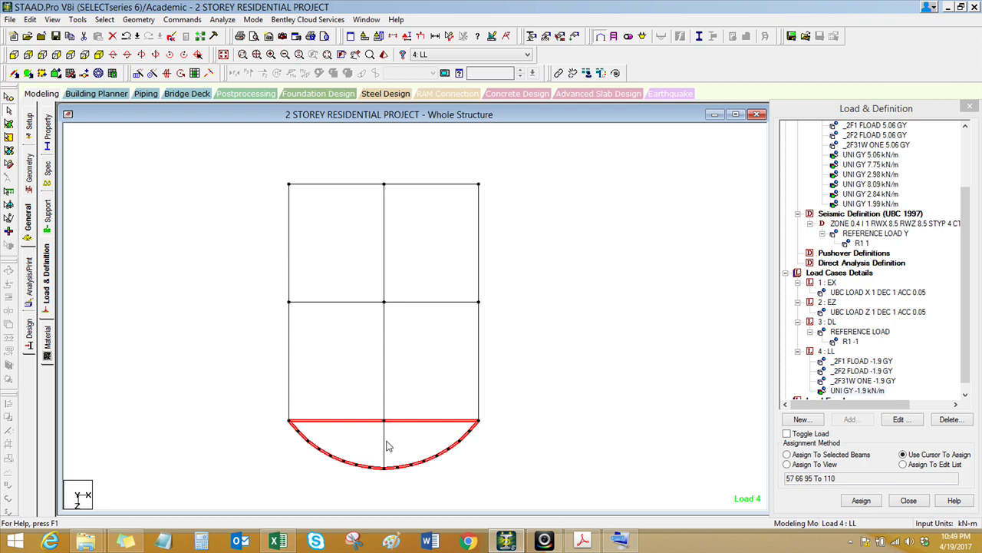
pyautogui.click(839, 456)
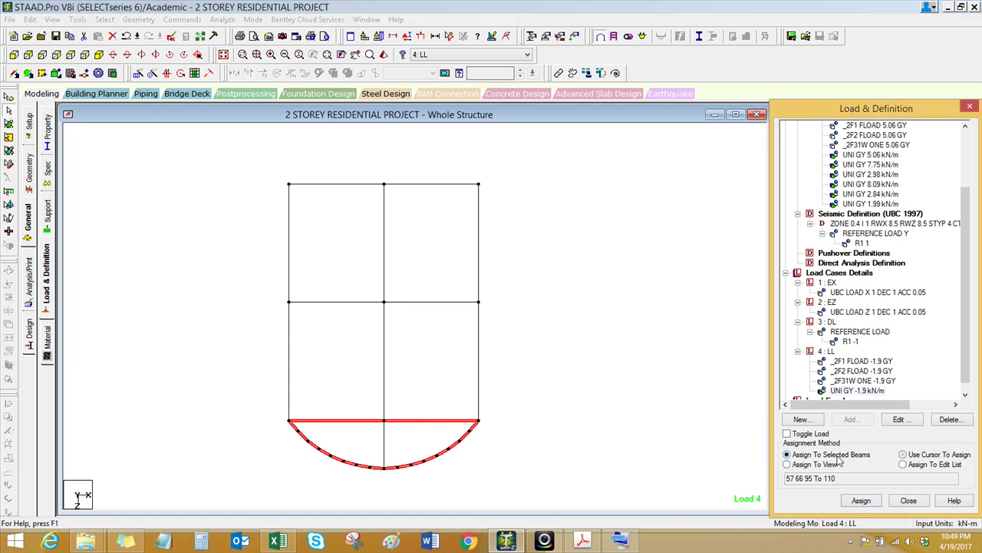
pyautogui.click(861, 500)
pyautogui.click(886, 343)
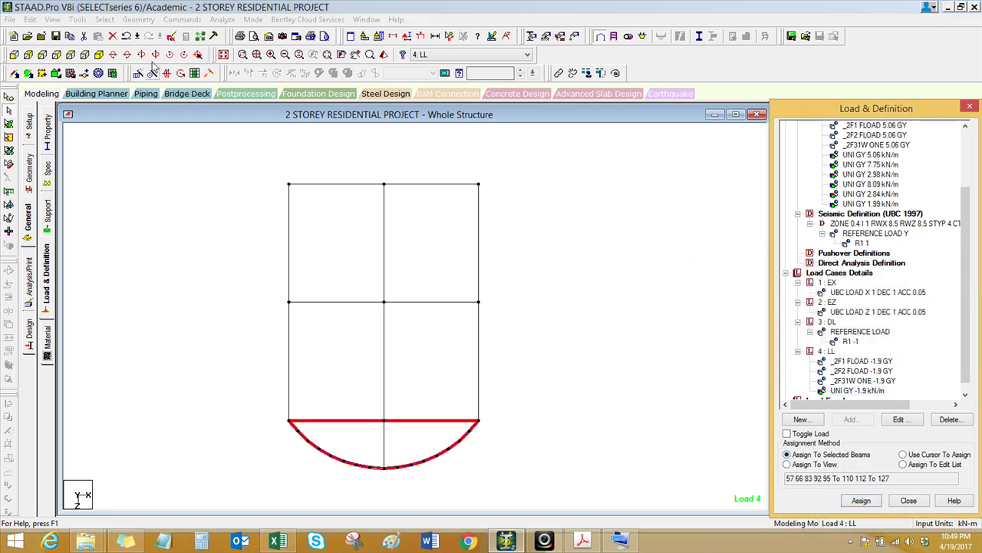
pyautogui.click(111, 54)
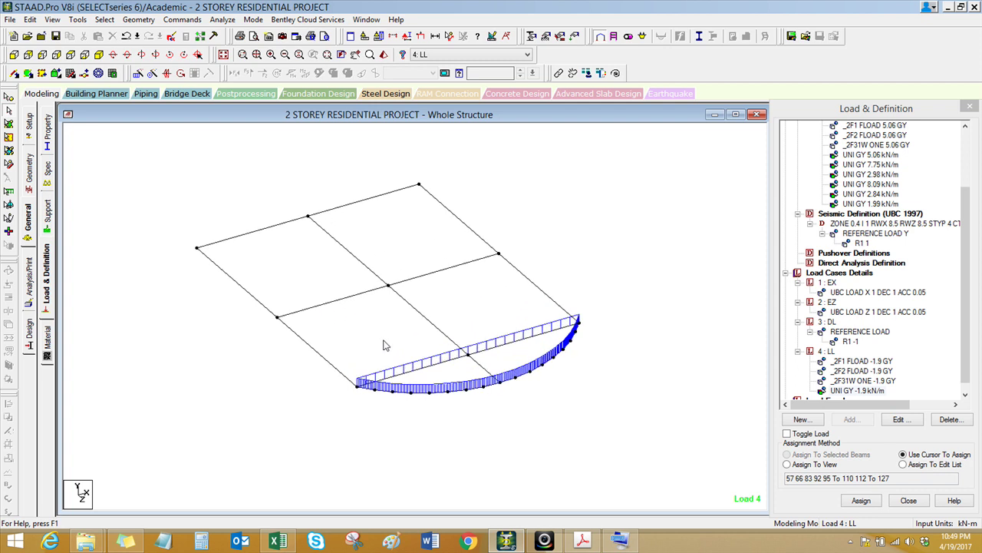
pyautogui.click(478, 288)
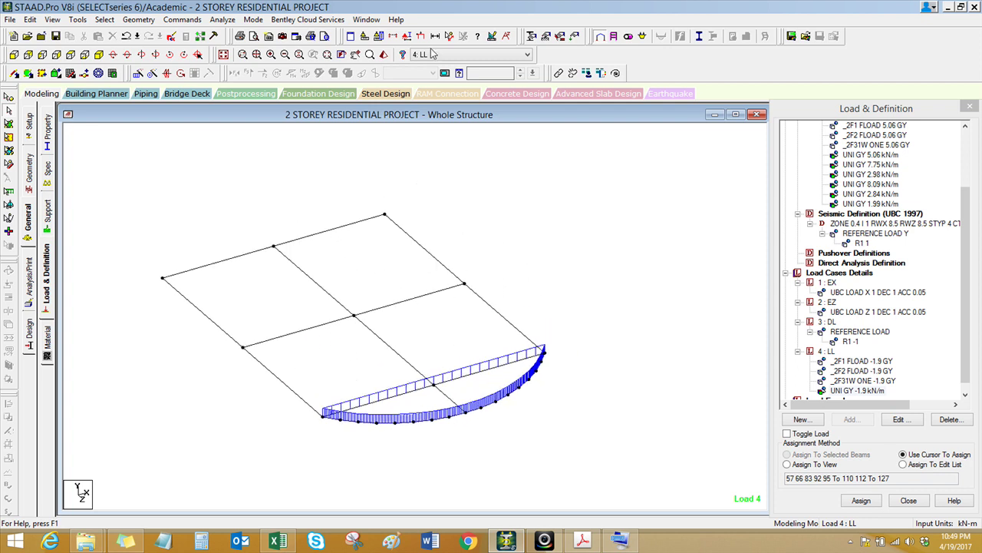
# Measure the lengths of the two roof bays along the rear edge.
pyautogui.click(449, 36)
pyautogui.click(163, 278)
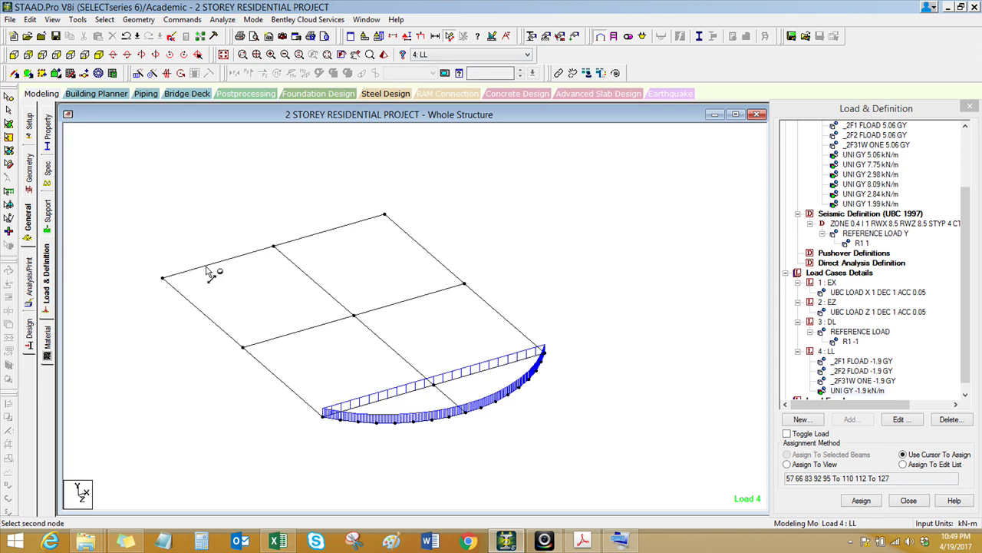
pyautogui.click(274, 246)
pyautogui.click(274, 246)
pyautogui.click(384, 216)
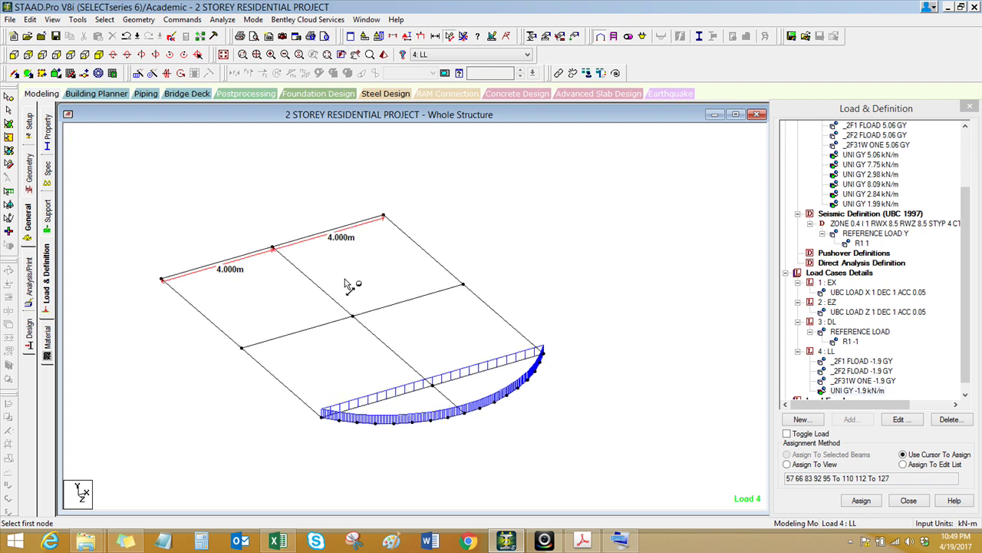
pyautogui.click(209, 542)
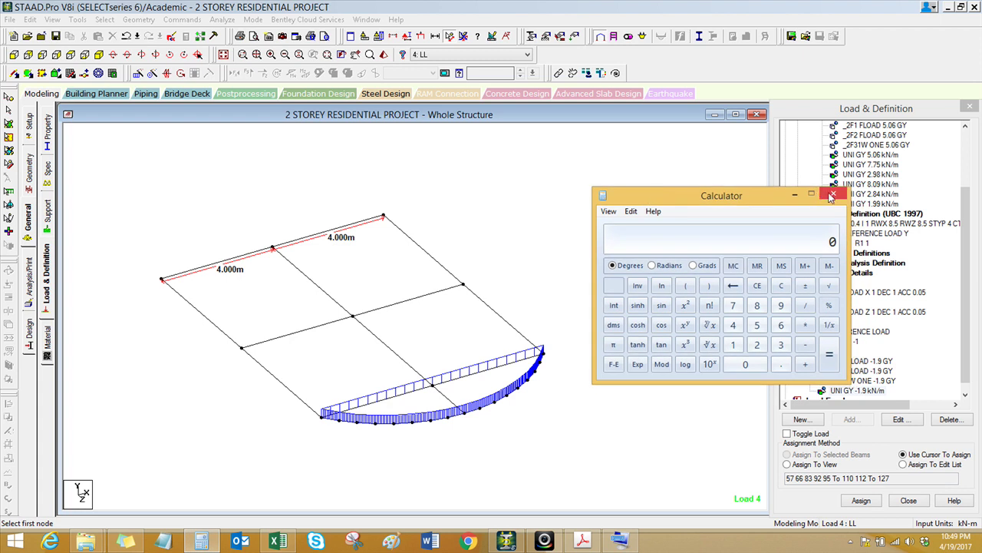
pyautogui.click(835, 197)
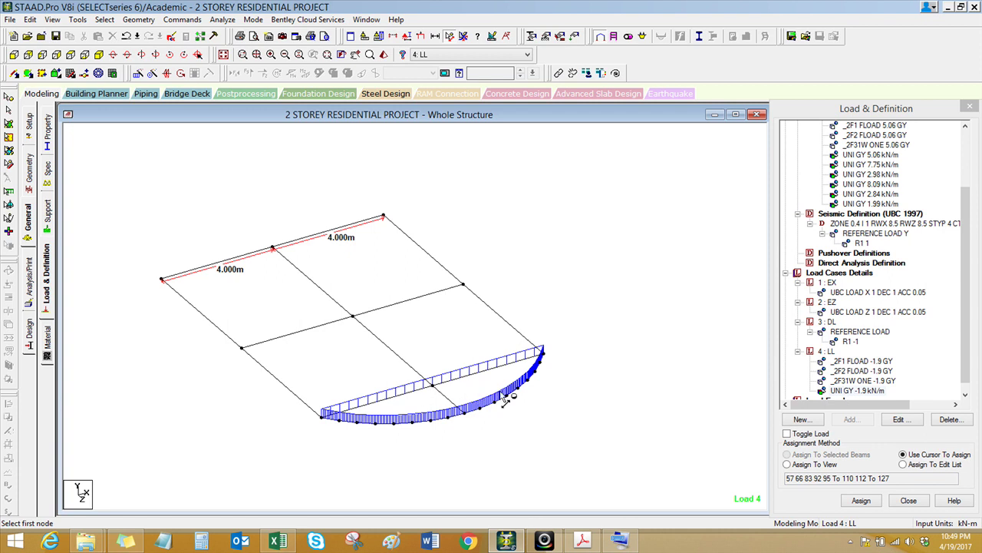
# Let Auto Save store the file.
pyautogui.click(476, 393)
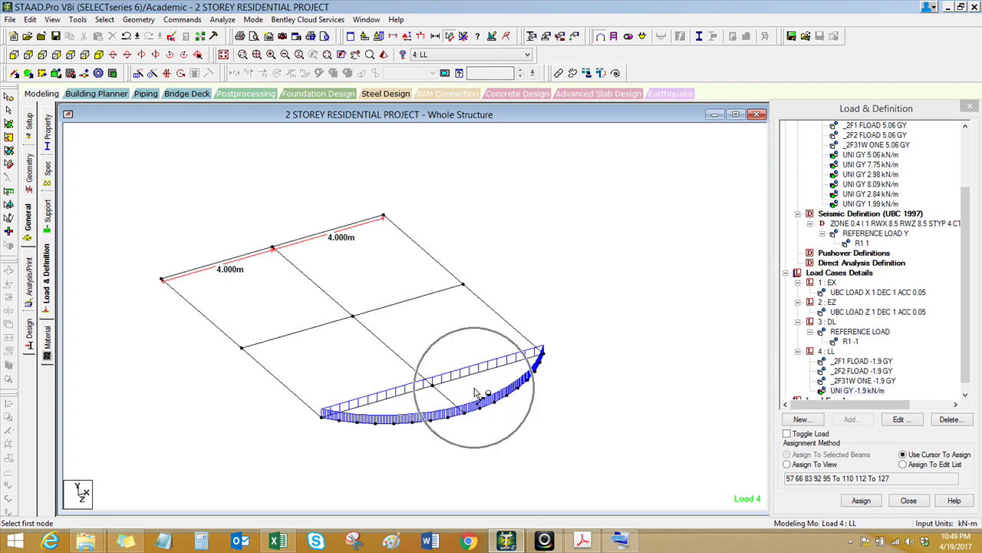
pyautogui.click(498, 300)
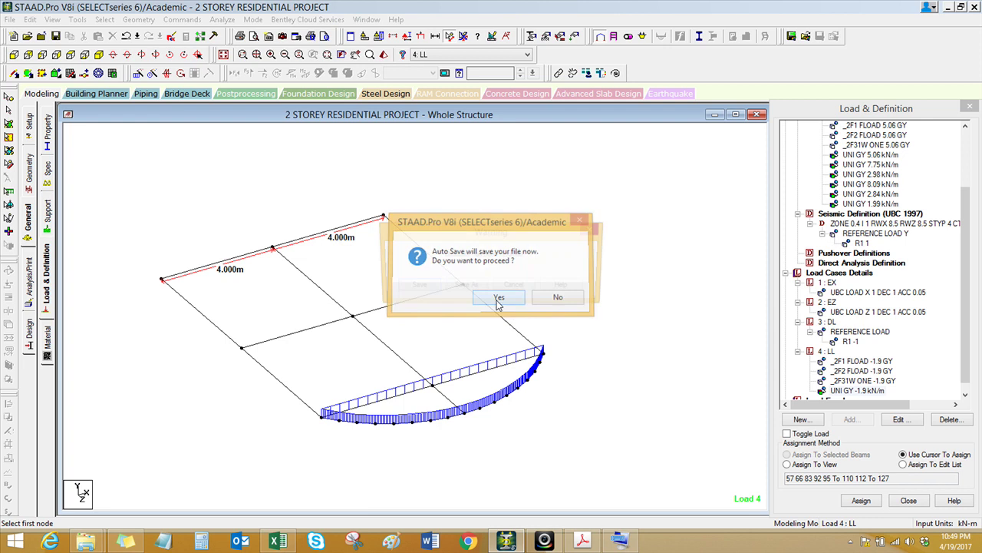
pyautogui.click(423, 289)
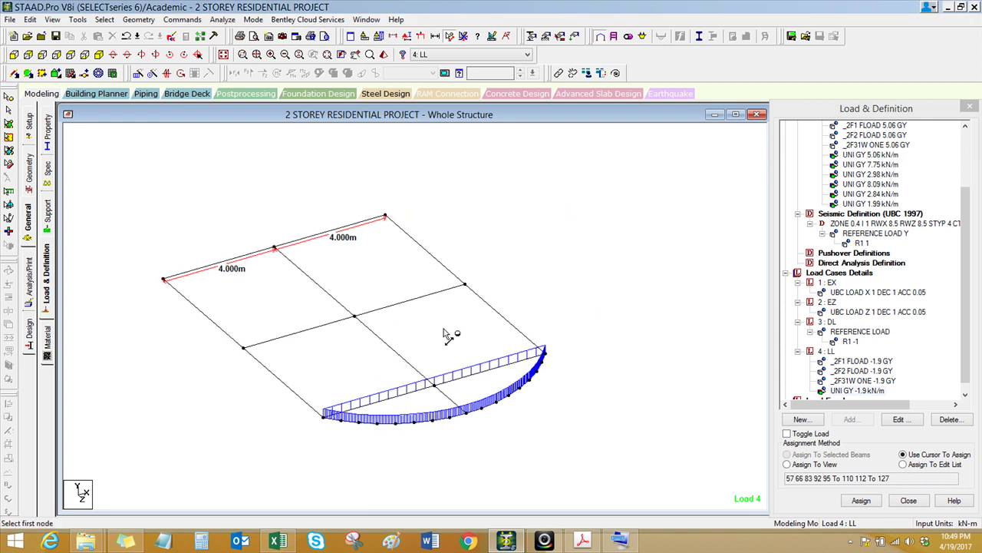
pyautogui.click(370, 330)
pyautogui.click(356, 328)
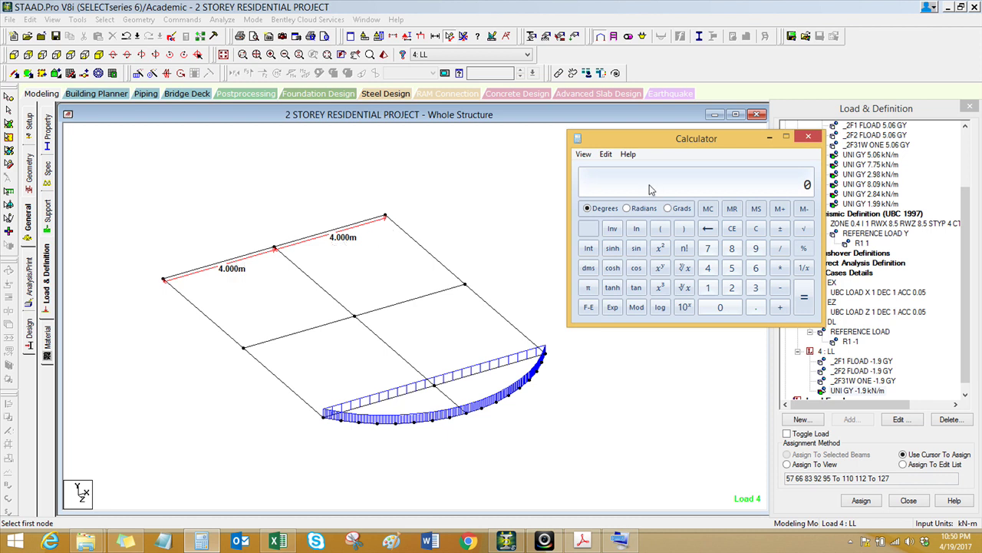
# Add a uniform member force of -2.4 kN/m in the GY direction to load case LL.
pyautogui.write('6')
pyautogui.click(683, 416)
pyautogui.click(827, 352)
pyautogui.click(850, 419)
pyautogui.click(234, 119)
pyautogui.press('Tab')
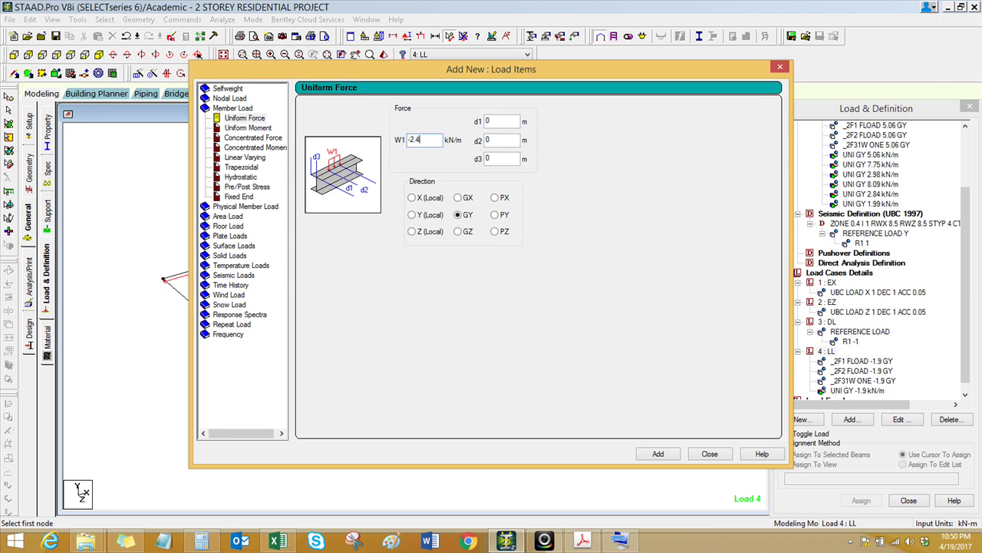
pyautogui.click(658, 454)
pyautogui.click(710, 454)
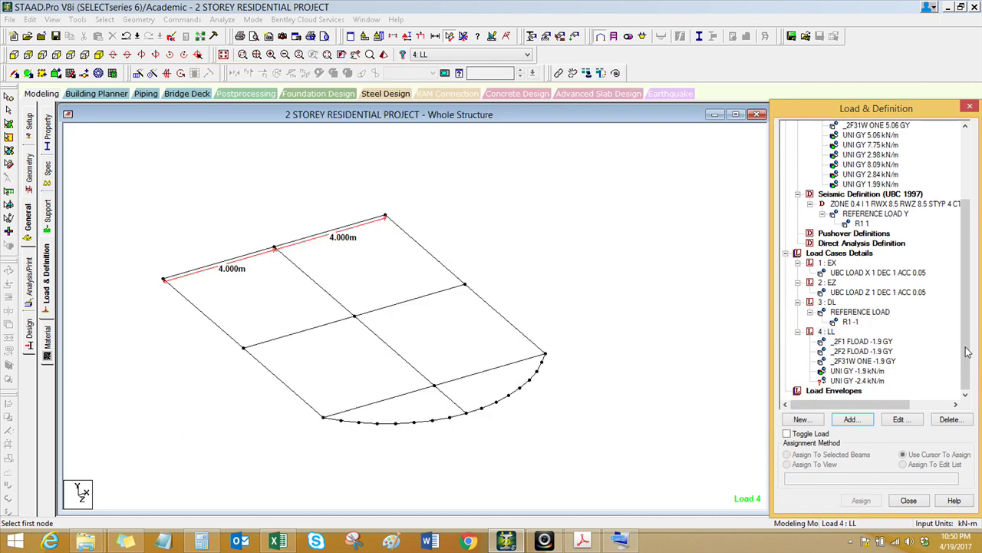
# Assign the -2.4 kN/m uniform load to the two central roof beams running from the rear edge to the balcony line.
pyautogui.click(858, 381)
pyautogui.click(299, 305)
pyautogui.click(314, 281)
pyautogui.click(382, 345)
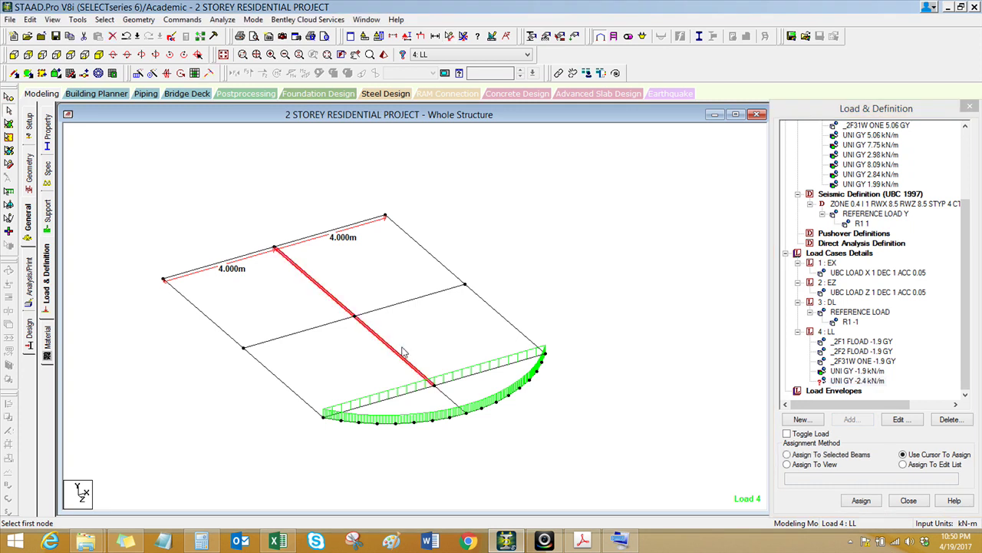
pyautogui.click(798, 457)
pyautogui.click(860, 499)
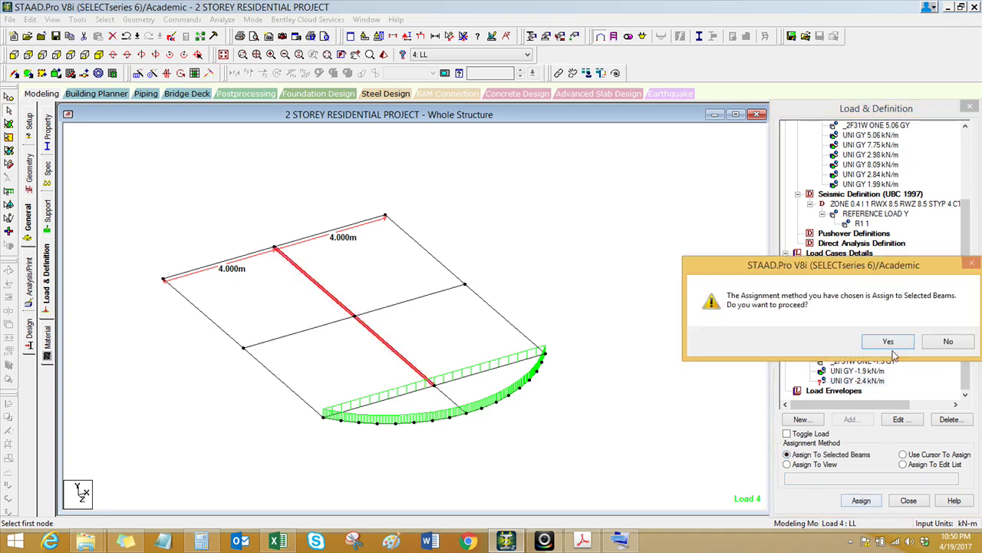
pyautogui.click(888, 340)
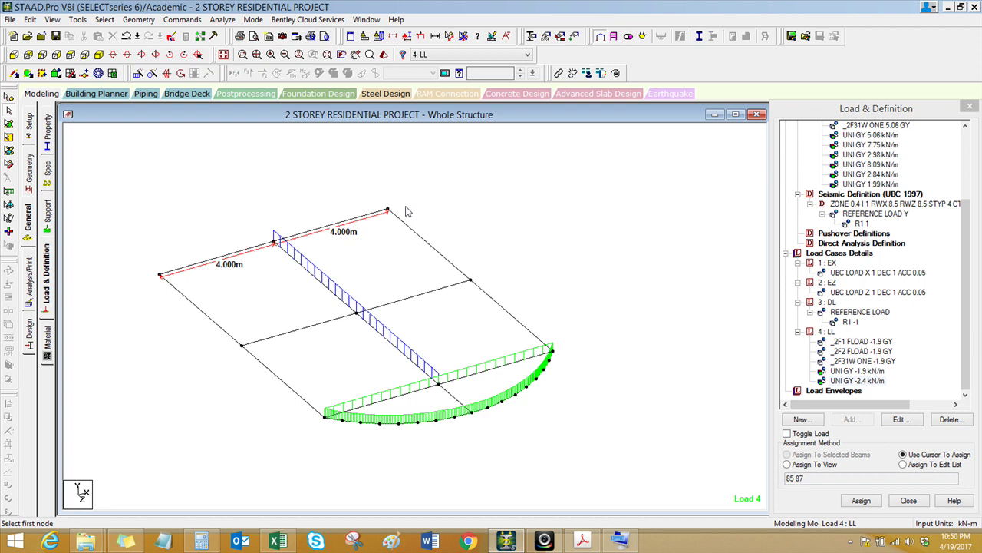
# Calculate the line live load for the next roof beams in Calculator using 0.6, and minimize it.
pyautogui.click(202, 540)
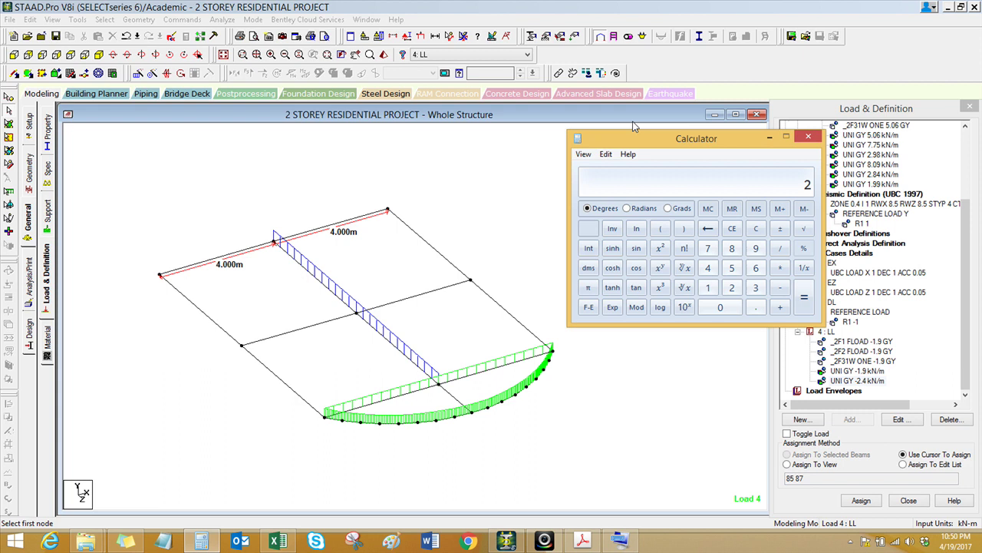
pyautogui.write('8')
pyautogui.press('Return')
pyautogui.write('0.6')
pyautogui.press('Return')
pyautogui.click(769, 138)
# Add a uniform member force of -1.68 kN/m in the GY direction to load case LL.
pyautogui.click(826, 332)
pyautogui.click(849, 422)
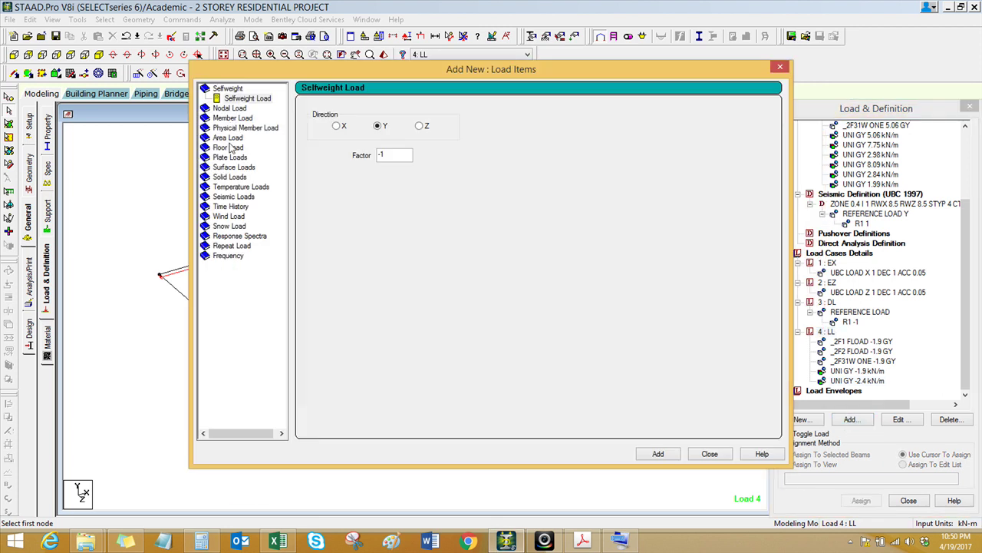
pyautogui.click(232, 118)
pyautogui.click(410, 139)
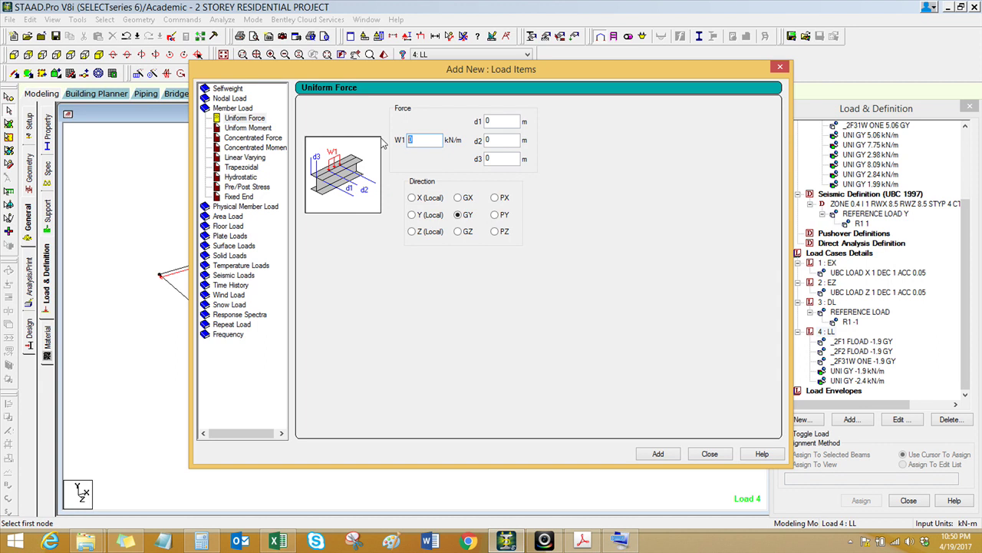
pyautogui.click(657, 453)
pyautogui.click(709, 453)
# Assign the -1.68 kN/m uniform load to the four outer roof beams along both sides, from the rear edge to the balcony line.
pyautogui.click(860, 390)
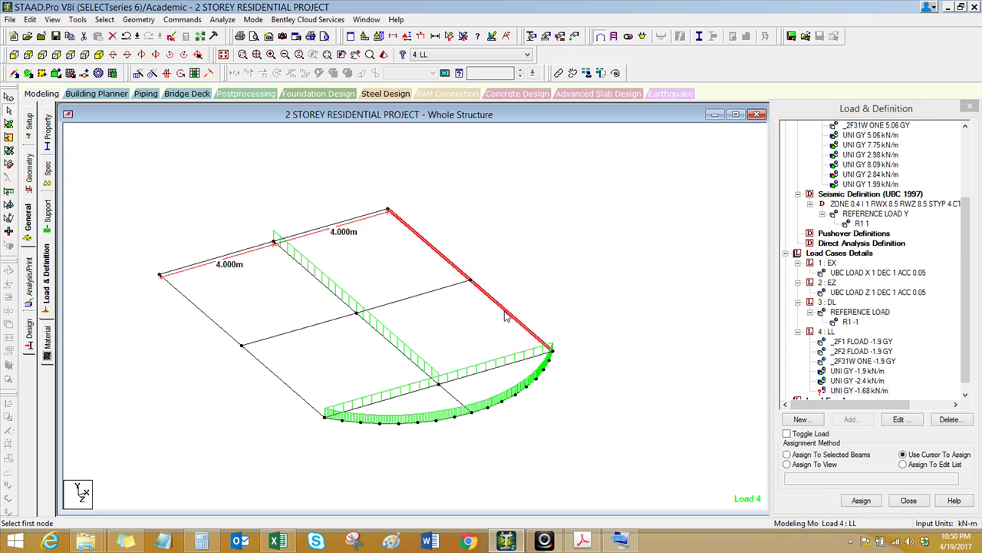
pyautogui.click(265, 366)
pyautogui.click(214, 322)
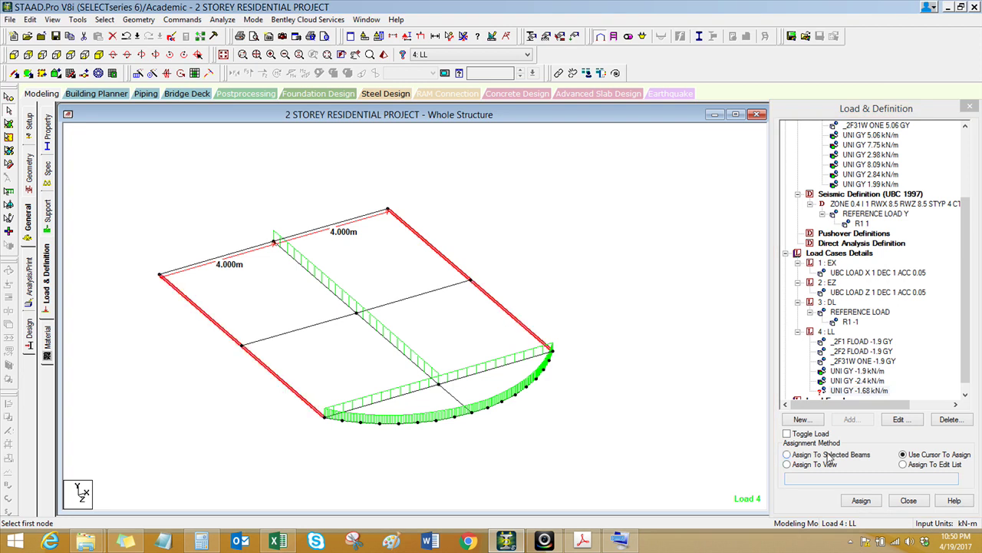
pyautogui.click(831, 455)
pyautogui.click(861, 499)
pyautogui.click(881, 347)
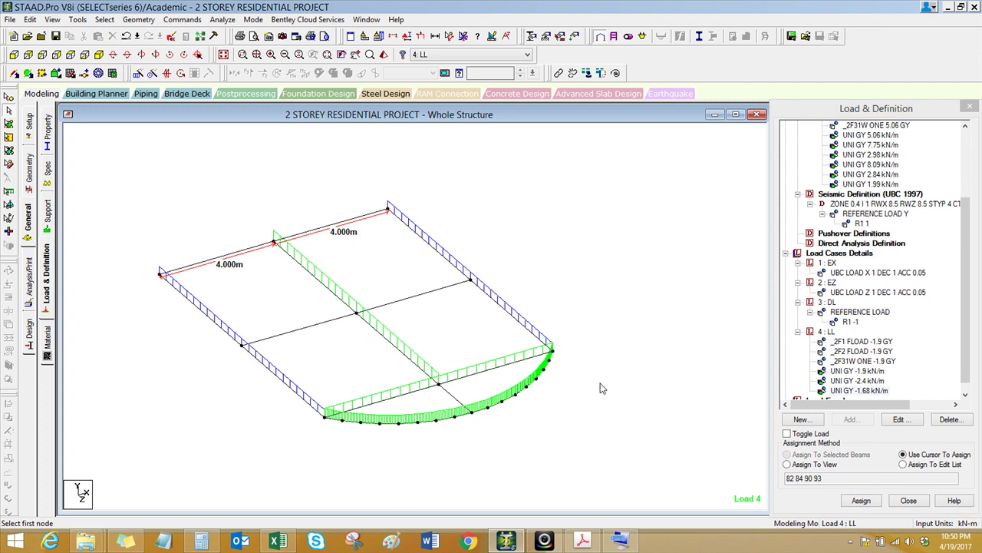
# Collapse the EX, EZ, DL and LL load cases, the seismic reference load and the R1 reference load in the load tree.
pyautogui.moveTo(601, 386); pyautogui.dragTo(599, 383, button='middle')
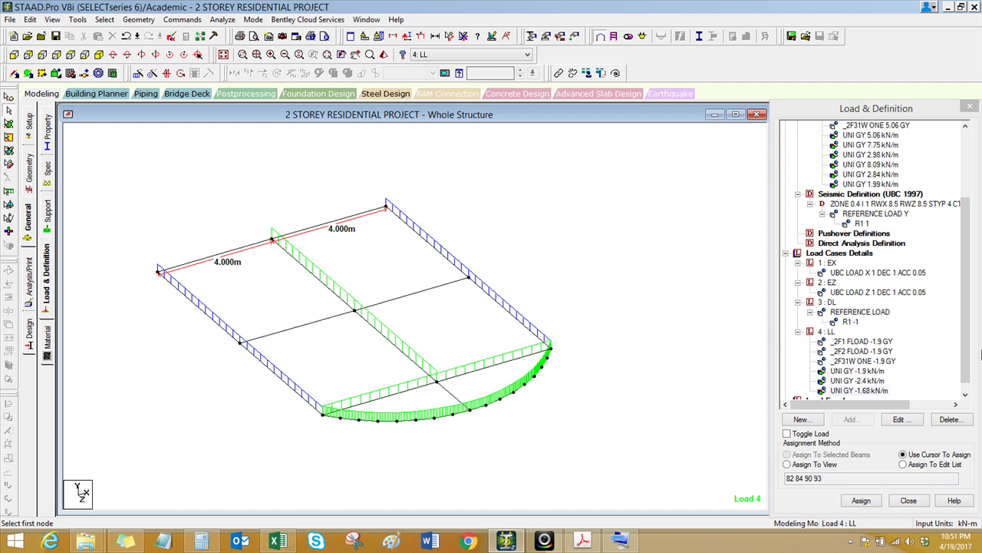
pyautogui.moveTo(969, 364); pyautogui.dragTo(969, 370)
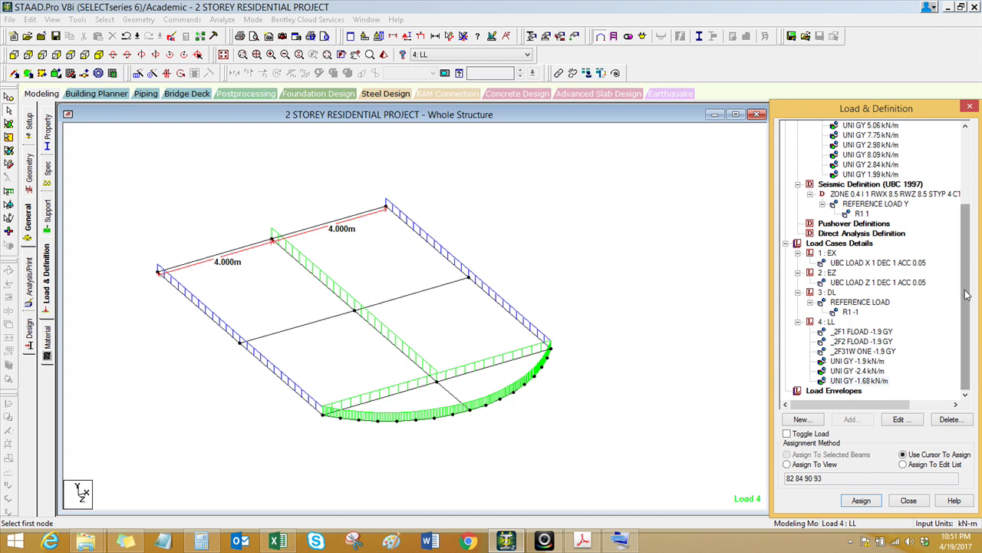
pyautogui.click(798, 321)
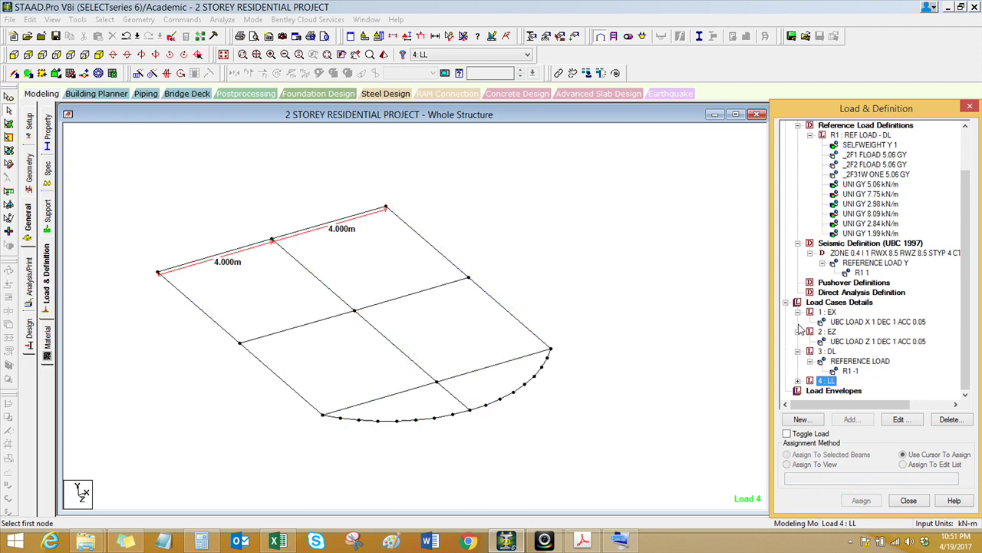
pyautogui.click(798, 352)
pyautogui.click(799, 353)
pyautogui.click(798, 342)
pyautogui.click(821, 303)
pyautogui.click(810, 185)
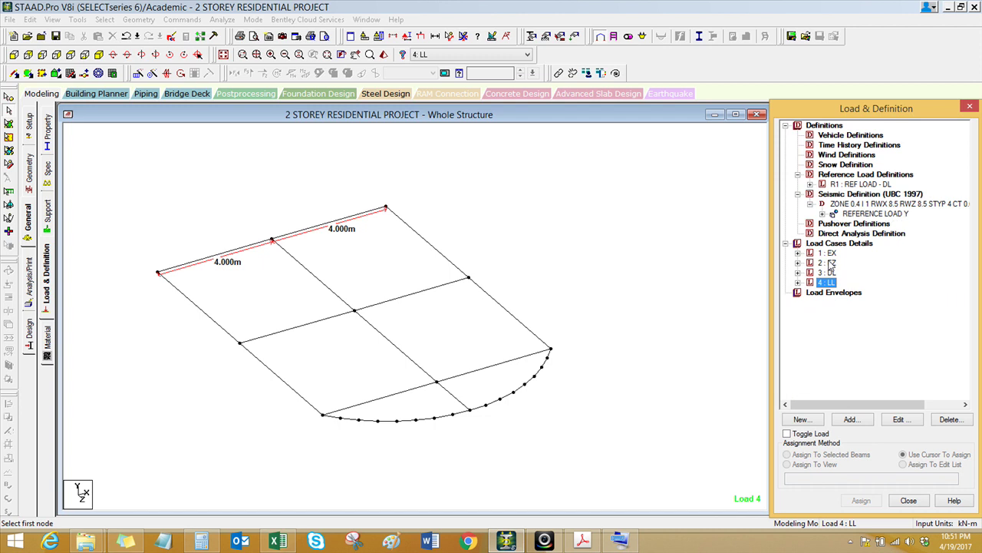
pyautogui.click(570, 265)
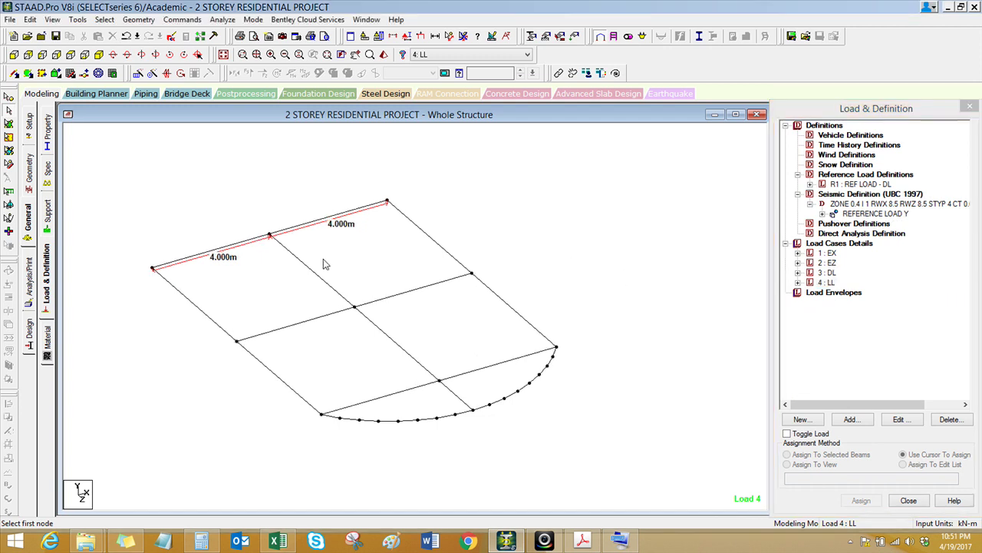
# Add a Perform Analysis command with the No Print option to the model.
pyautogui.click(30, 286)
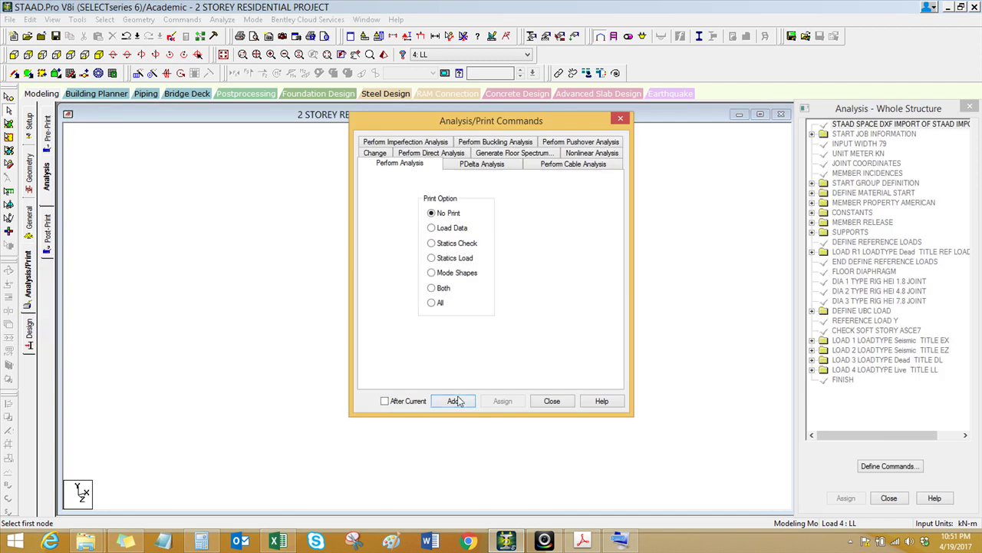
pyautogui.click(456, 401)
pyautogui.click(550, 401)
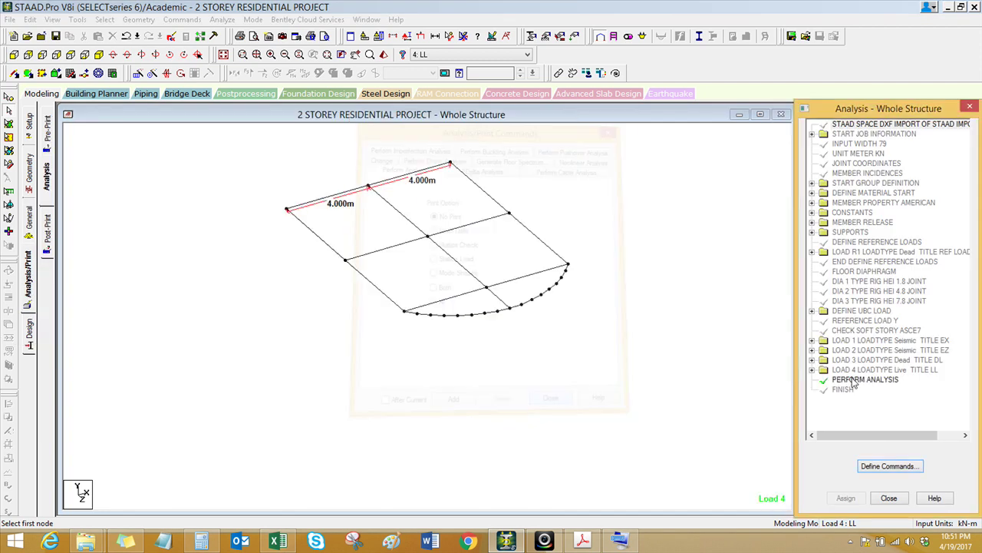
# Remove the beam dimensions from the view and display the whole structure.
pyautogui.click(459, 353)
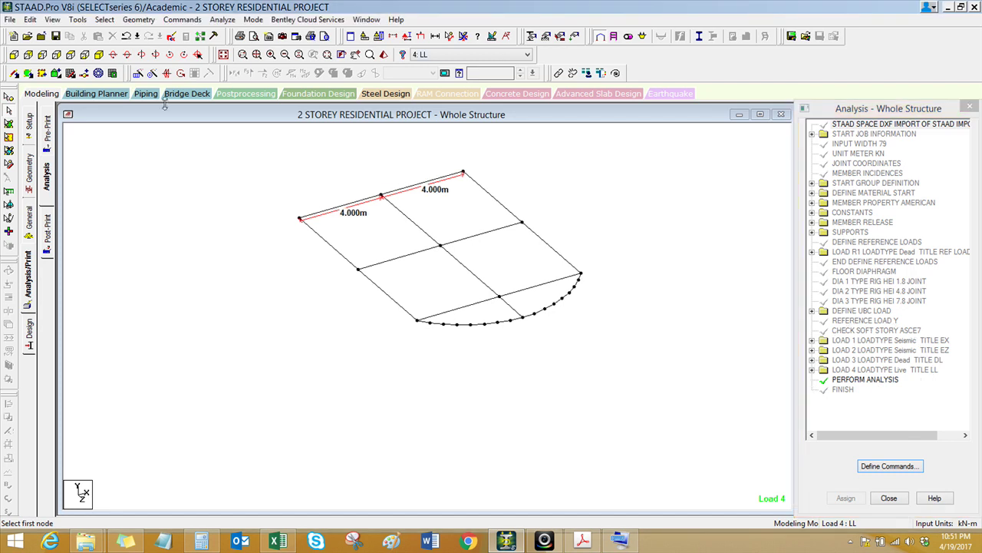
pyautogui.click(463, 36)
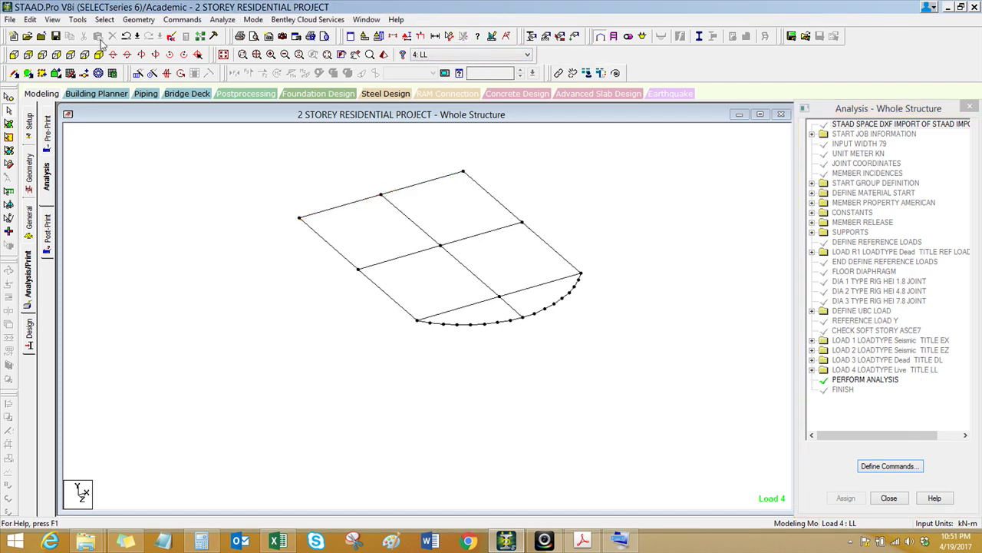
pyautogui.click(52, 19)
pyautogui.click(81, 99)
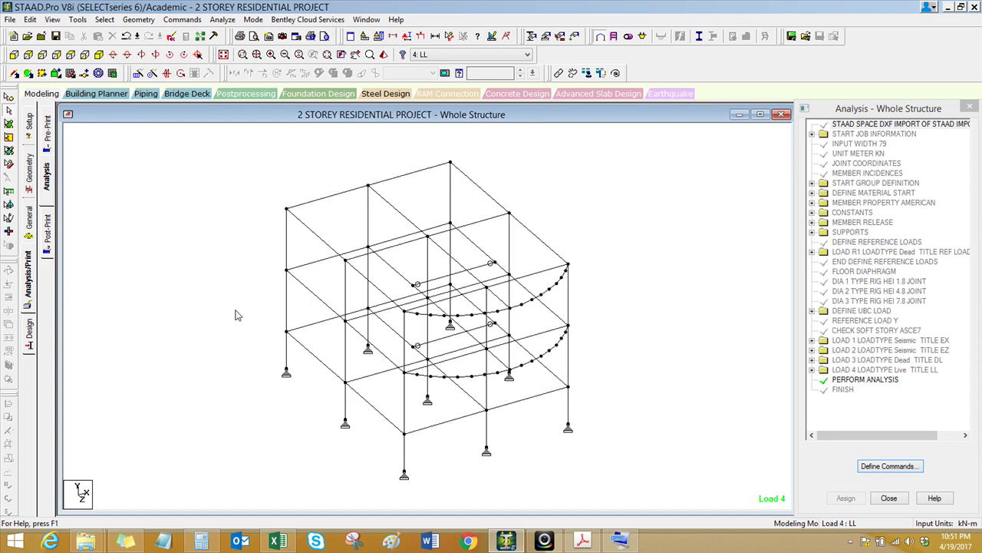
# Run the analysis, saving the modified structure, and open the output file.
pyautogui.click(223, 20)
pyautogui.click(239, 34)
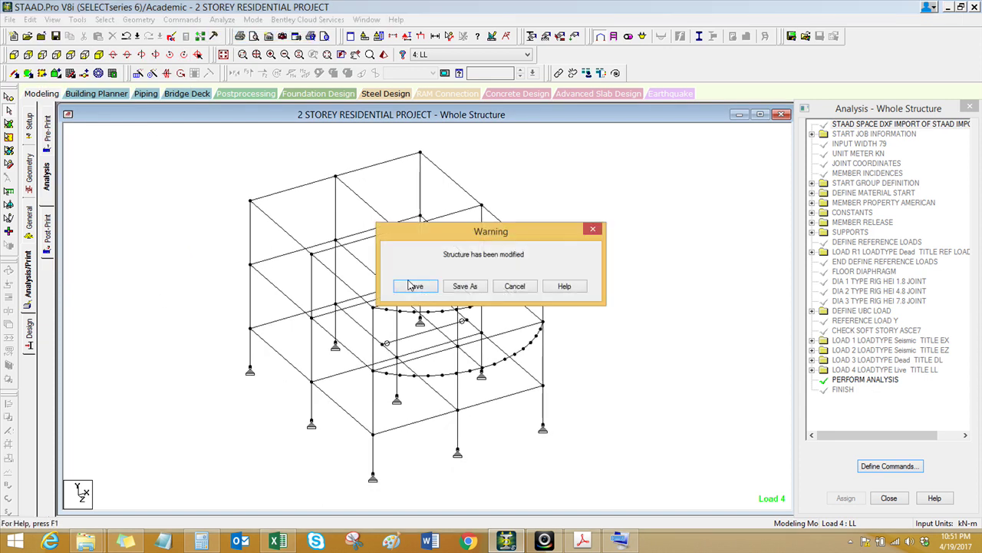
pyautogui.click(415, 286)
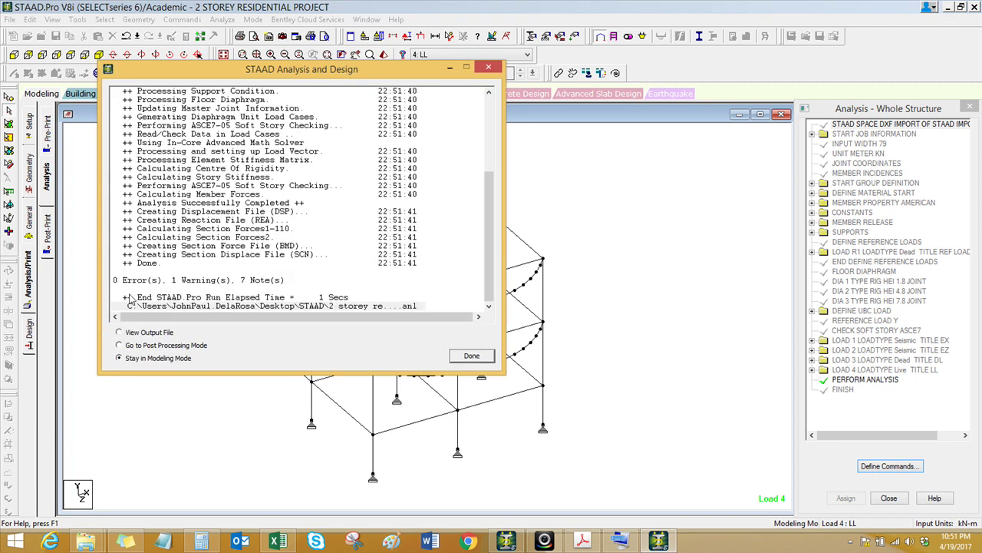
pyautogui.click(491, 357)
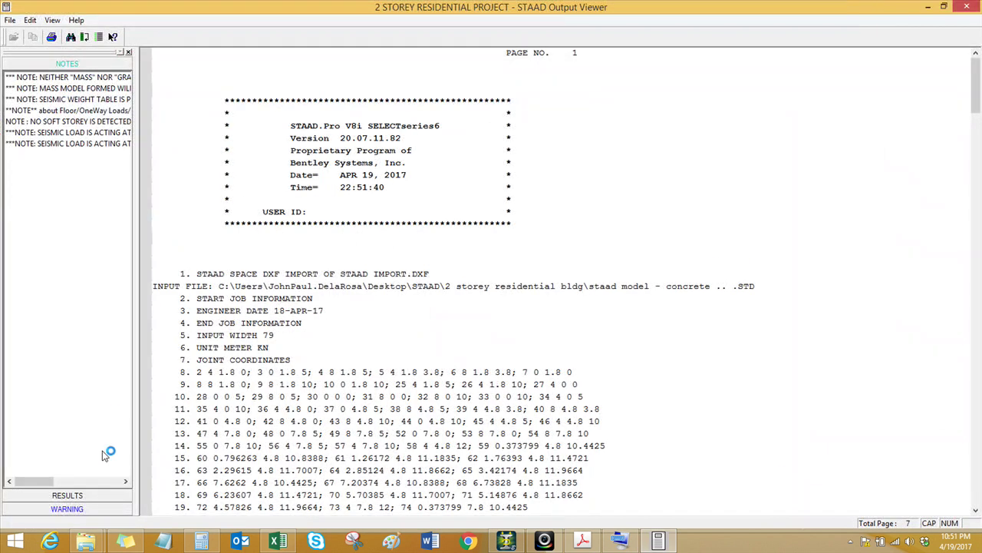
# Examine the UBC/IBC analysis warning and its surrounding text in the output file.
pyautogui.click(79, 508)
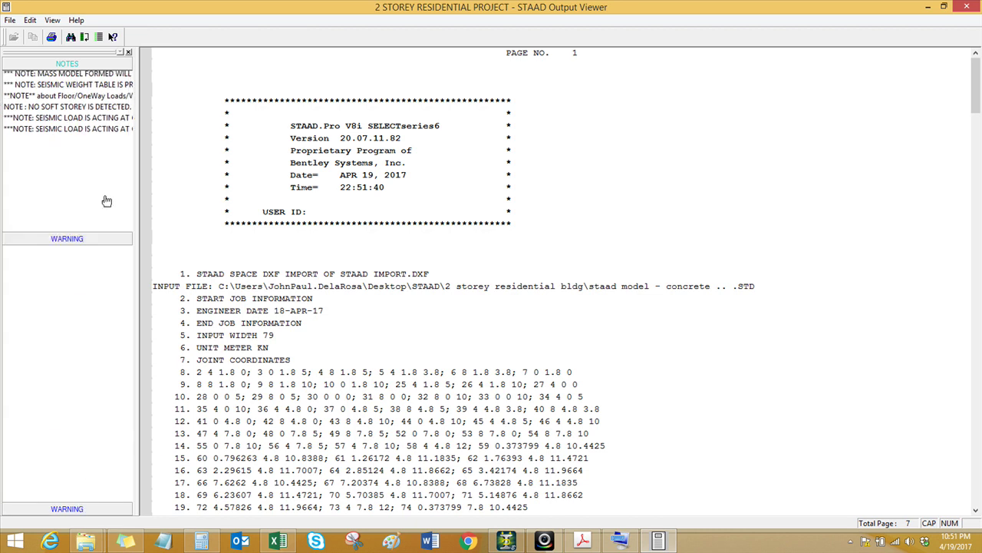
pyautogui.click(69, 104)
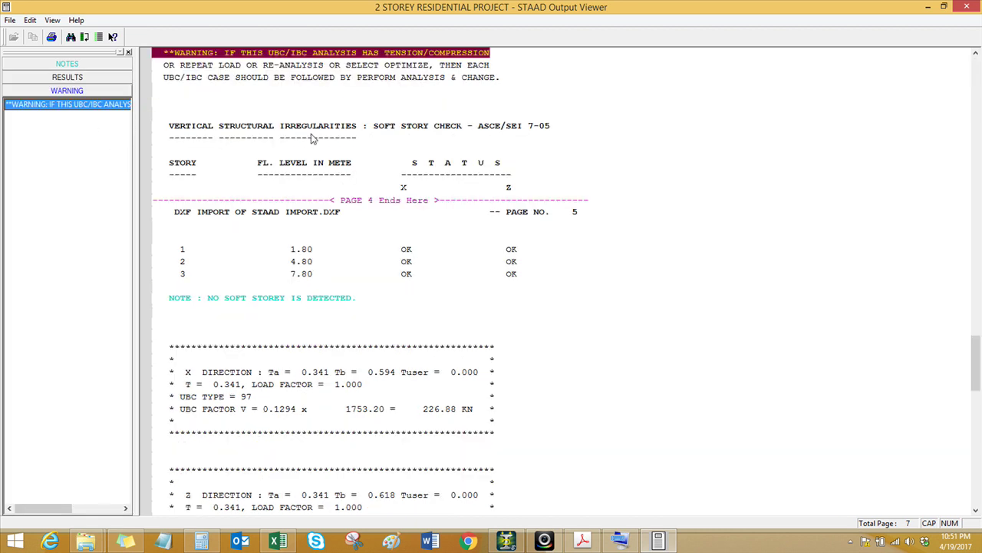
pyautogui.click(314, 129)
pyautogui.scroll(2, 323, 139)
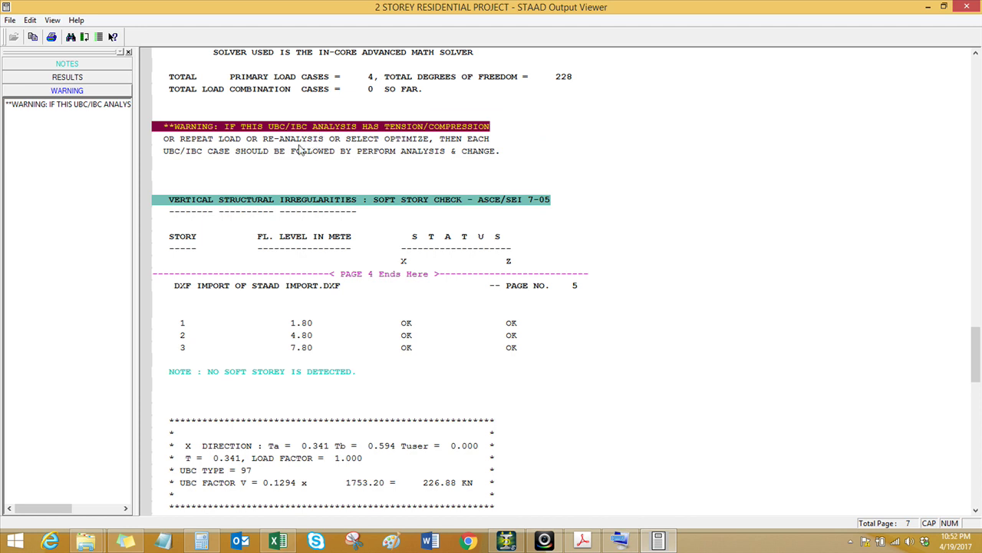
# Review the seismic load and soft storey notes in the output file, read the full note texts, and close the output.
pyautogui.click(96, 66)
pyautogui.click(114, 142)
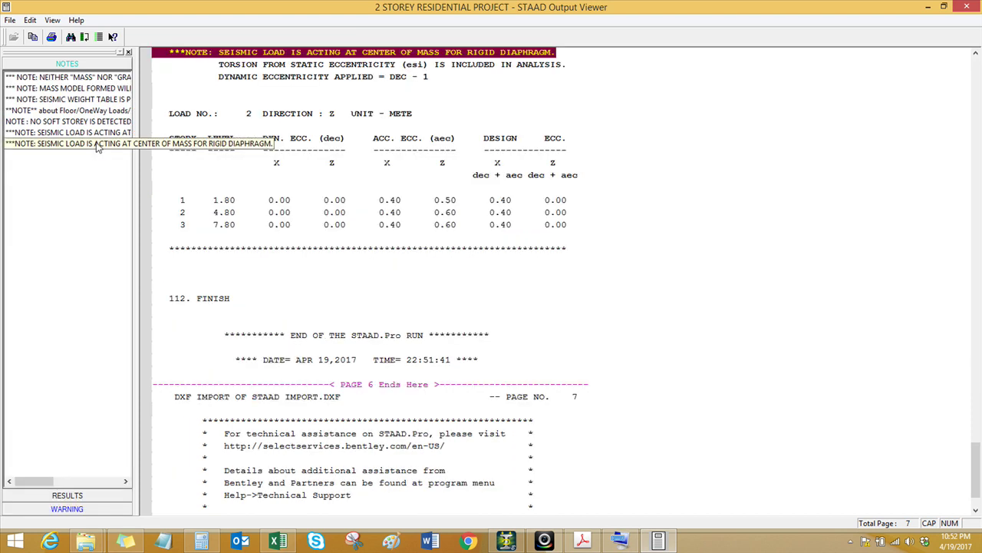
pyautogui.click(112, 132)
pyautogui.click(105, 123)
pyautogui.press('Down')
pyautogui.press('Down')
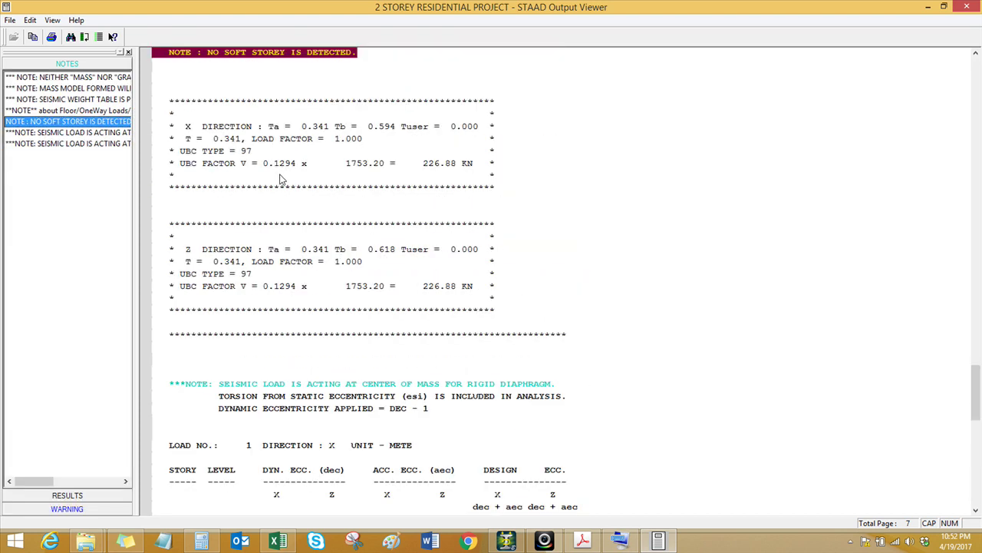
pyautogui.click(334, 229)
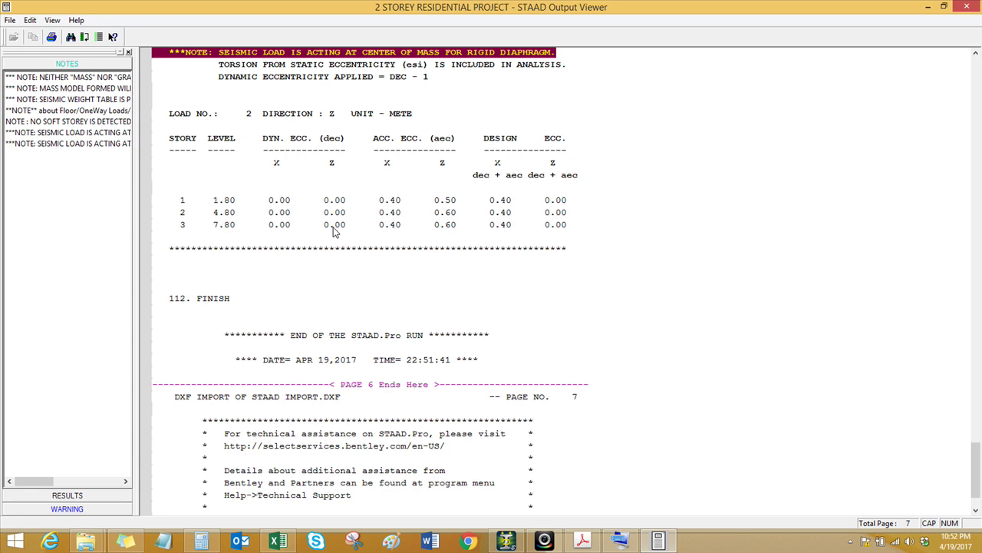
pyautogui.press('Up')
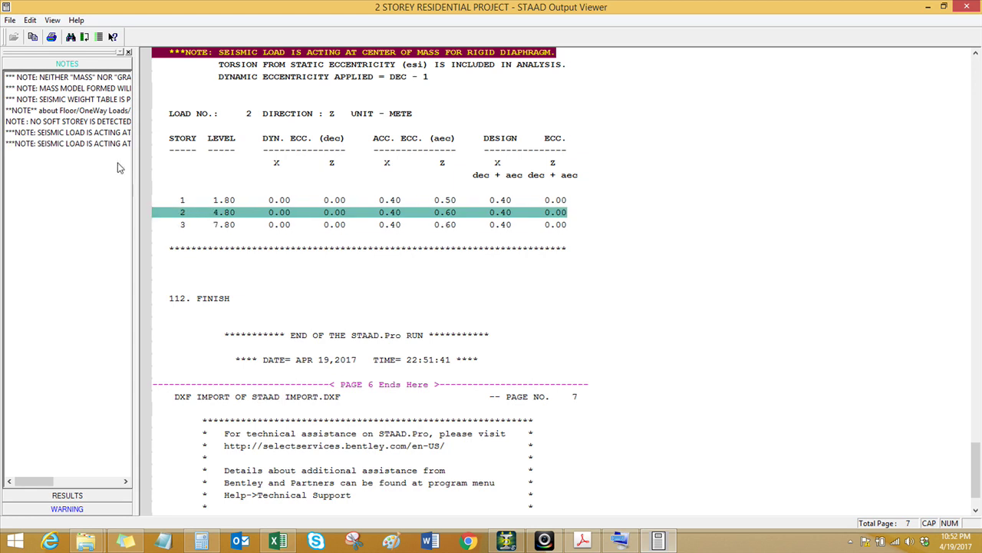
pyautogui.moveTo(137, 150); pyautogui.dragTo(280, 168)
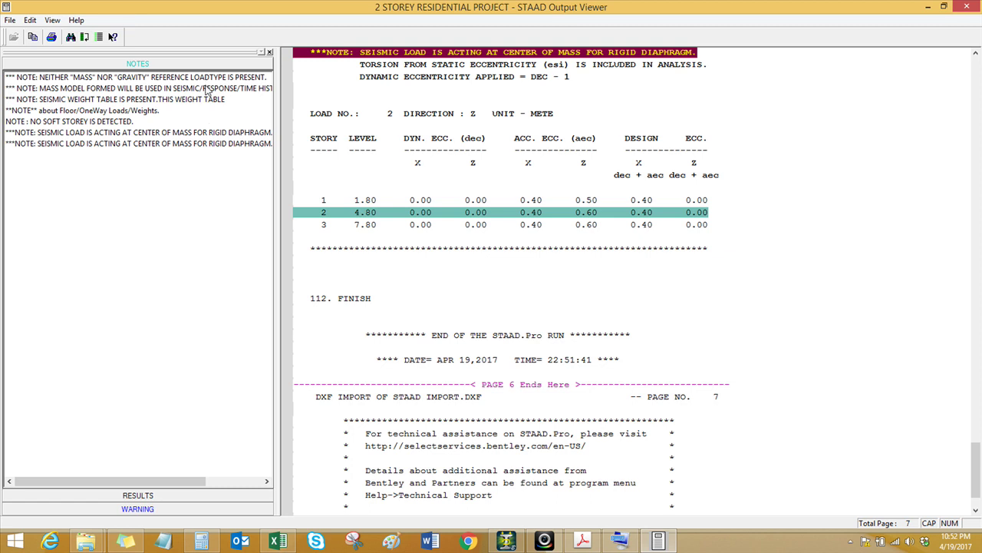
pyautogui.moveTo(277, 191); pyautogui.dragTo(184, 192)
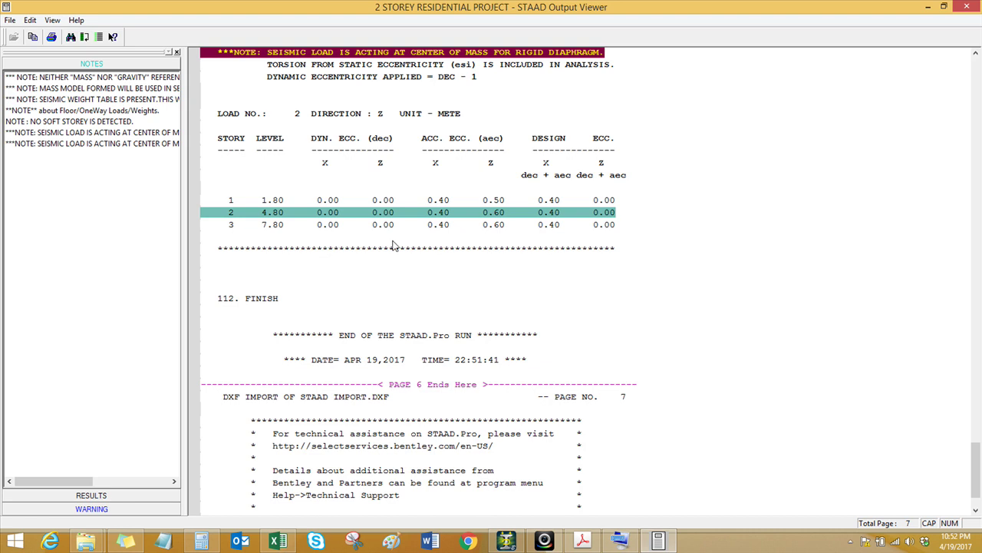
pyautogui.click(965, 8)
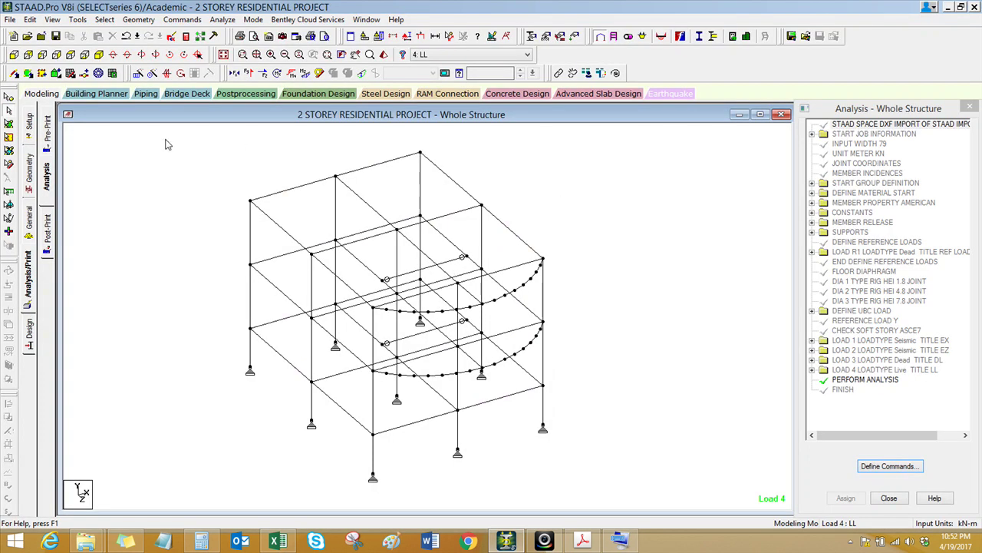
# Open the model's input file in STAAD.Pro Editor, enlarge its text, and go to the LOAD 1 seismic EX definition.
pyautogui.click(171, 54)
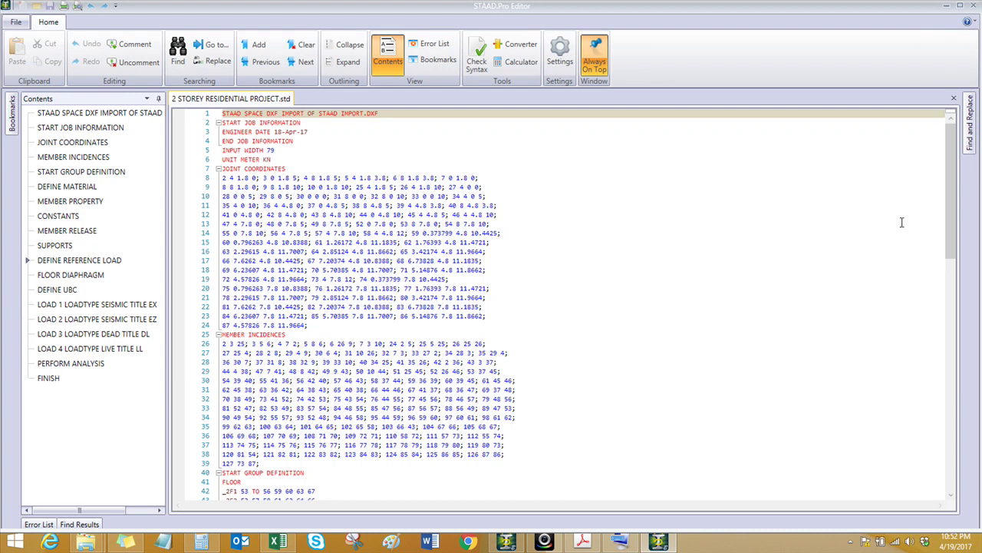
pyautogui.moveTo(955, 229); pyautogui.dragTo(959, 476)
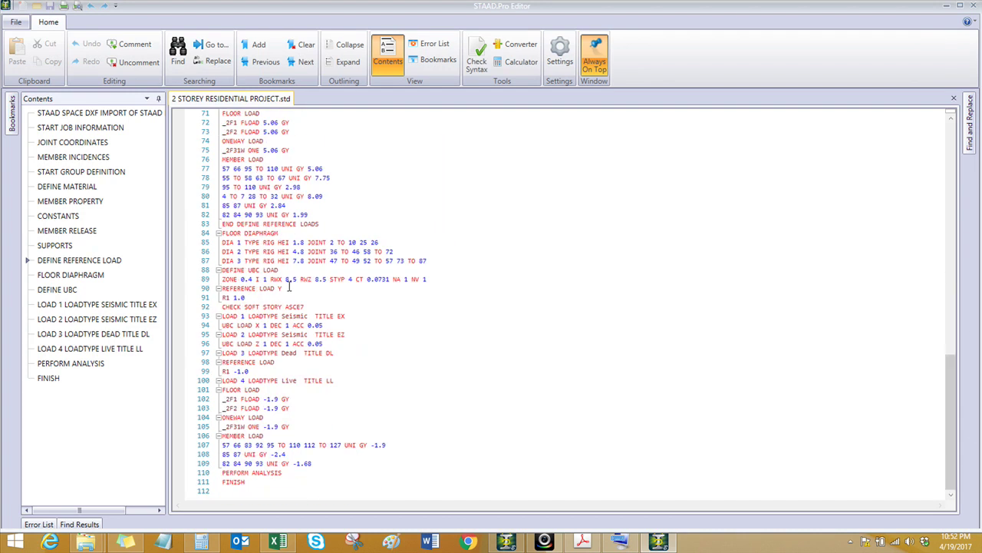
pyautogui.keyDown('ctrl'); pyautogui.scroll(5, 296, 397); pyautogui.keyUp('ctrl')
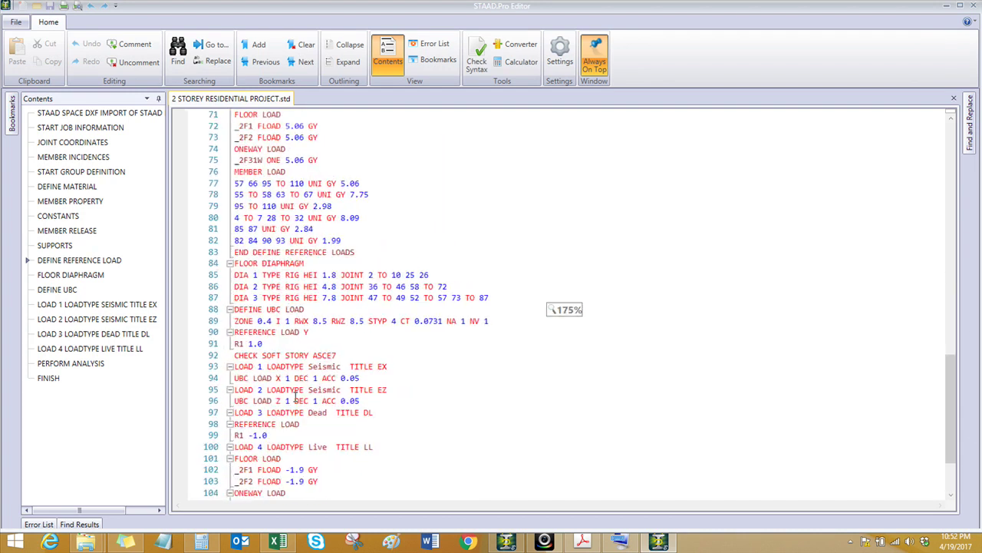
pyautogui.scroll(-3, 325, 359)
pyautogui.scroll(-2, 326, 359)
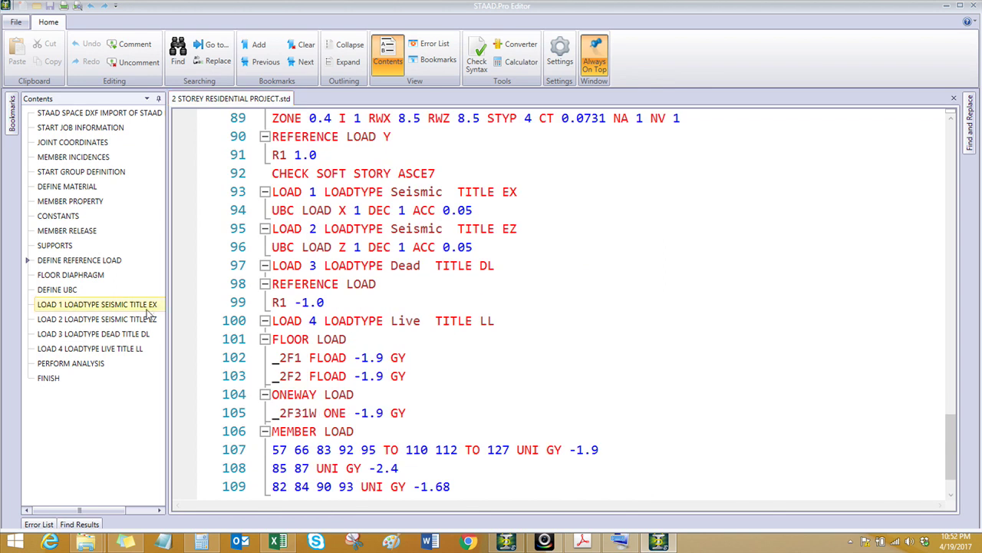
pyautogui.click(115, 306)
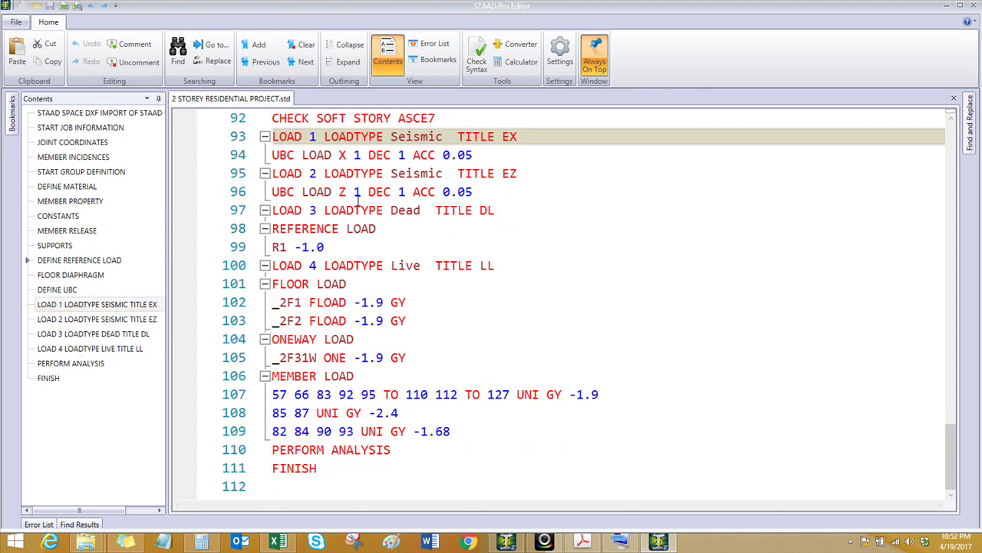
# Add a PERFORM ANALYSIS command on a new line after load case 1's UBC LOAD X line.
pyautogui.click(496, 157)
pyautogui.press('Return')
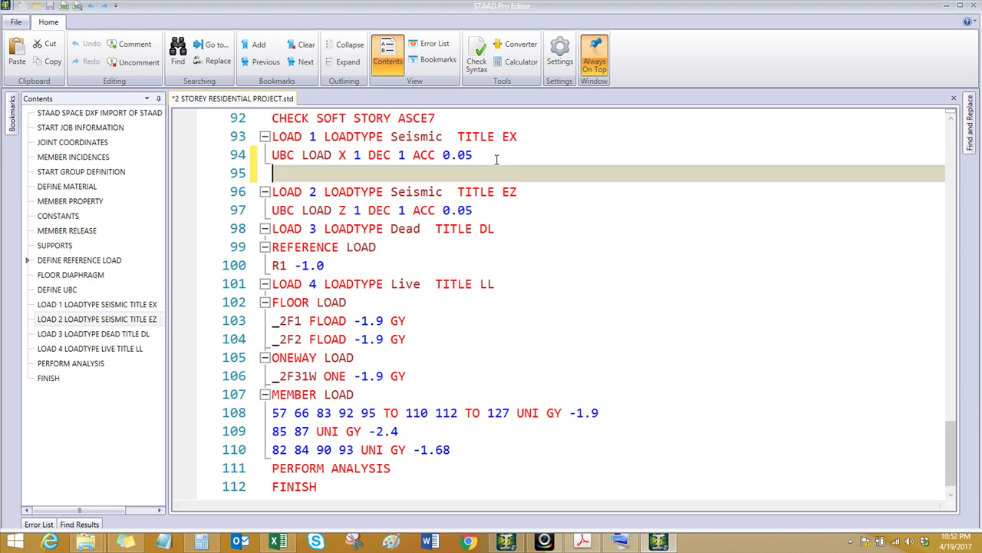
pyautogui.write('PERF')
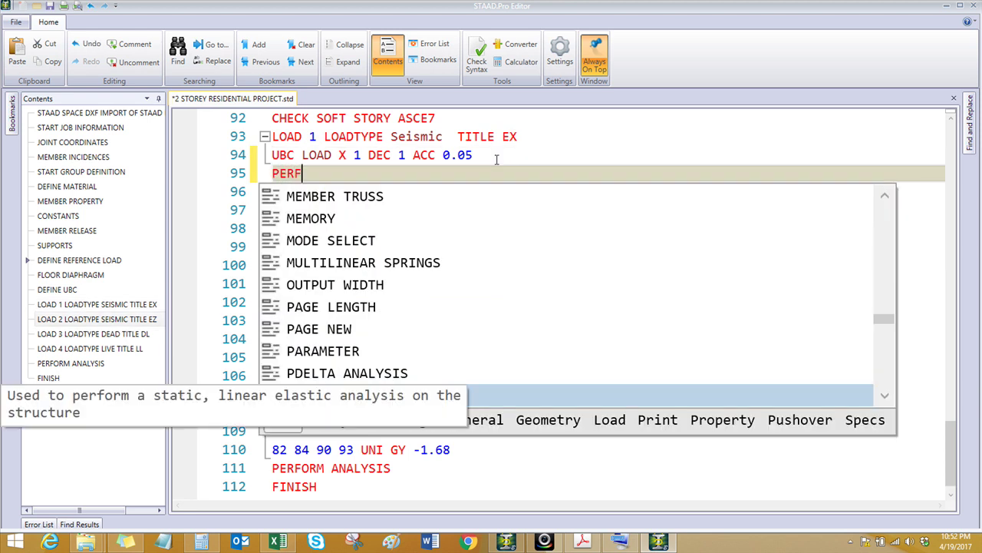
pyautogui.write('ORAM')
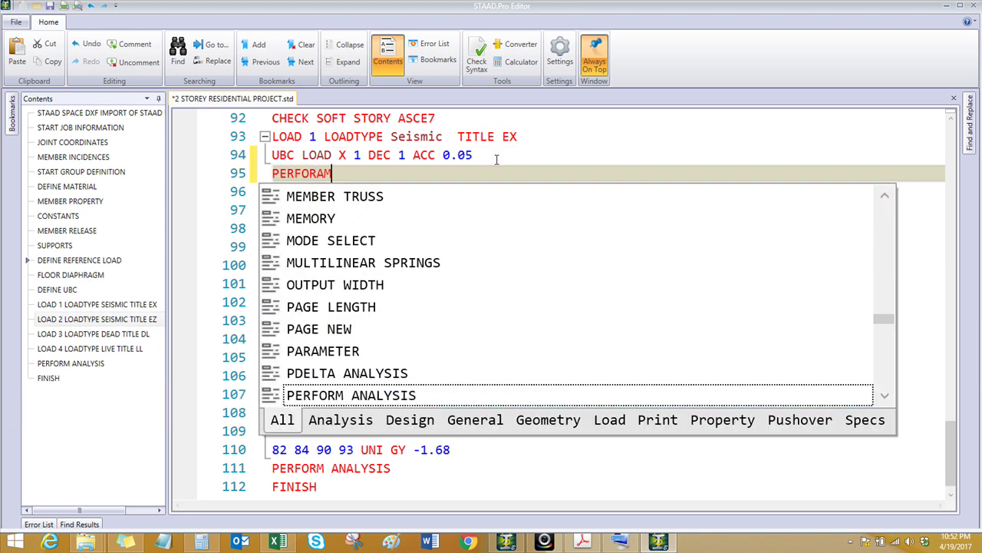
pyautogui.press('BackSpace')
pyautogui.press('BackSpace')
pyautogui.press('BackSpace')
pyautogui.write('M ANALYSIS')
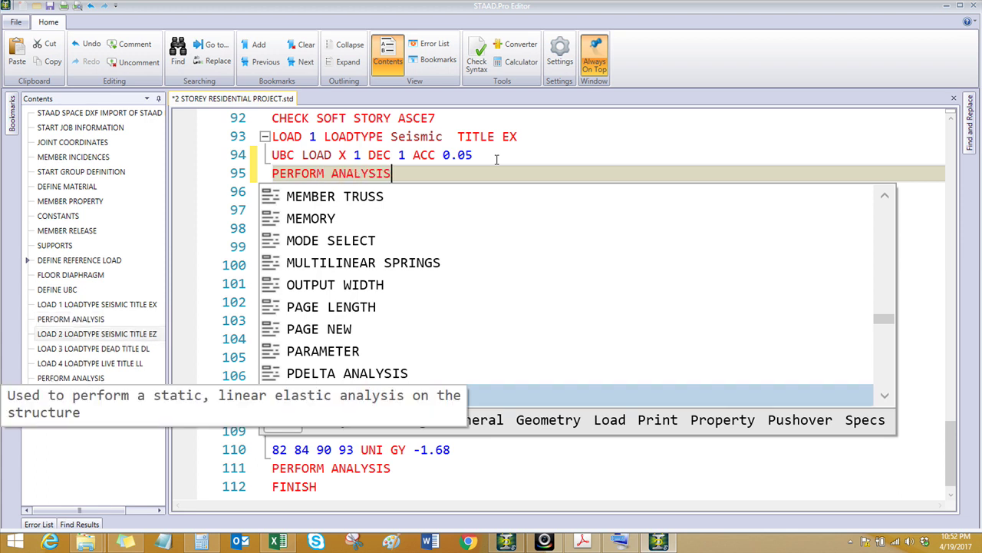
pyautogui.press('Escape')
# Add the change command as CHAGE on its own line below load case 1's PERFORM ANALYSIS.
pyautogui.press('Return')
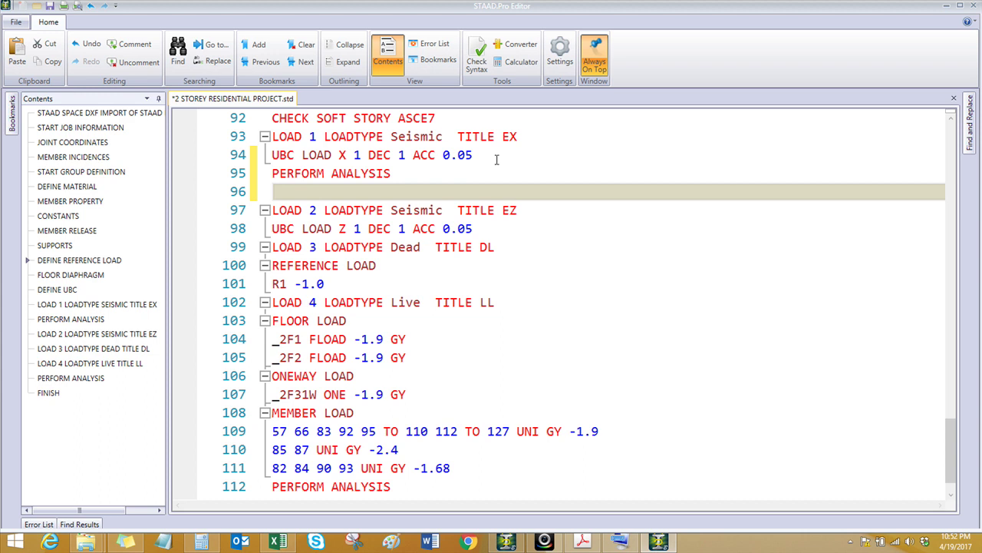
pyautogui.write('CHAGE')
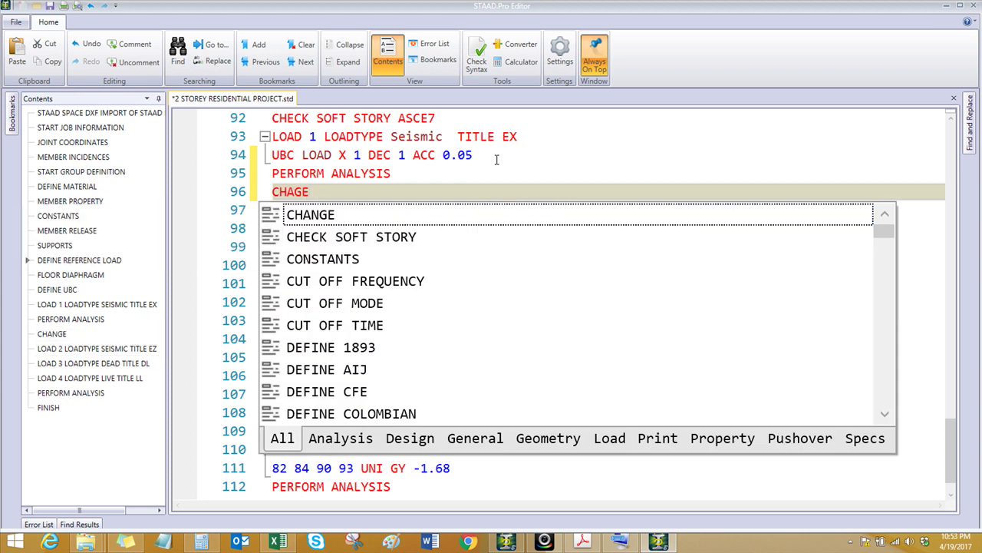
pyautogui.press('Escape')
pyautogui.press('Return')
pyautogui.press('BackSpace')
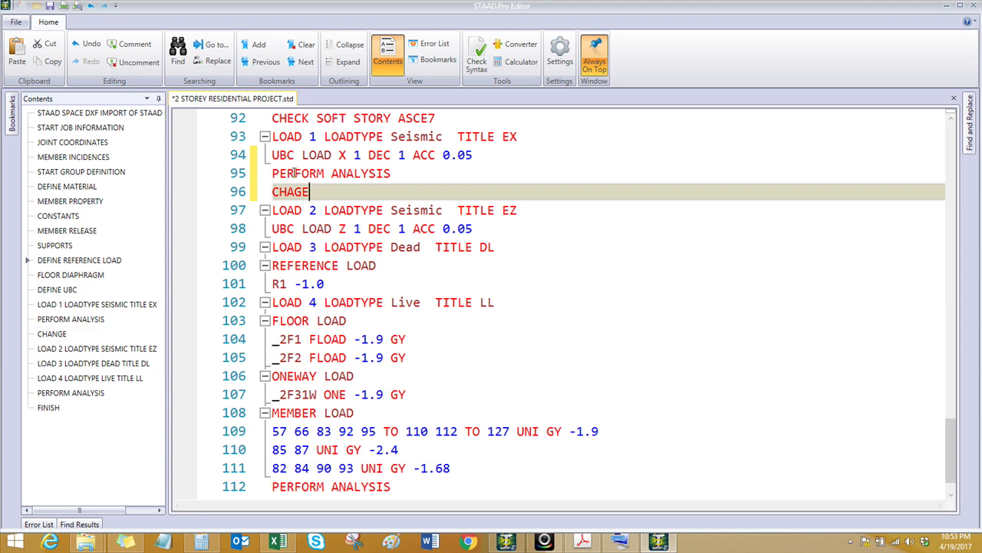
# Add the abbreviated commands PER ANA and CHA on separate lines after load case 2's UBC LOAD Z line, and save the input file.
pyautogui.click(490, 228)
pyautogui.press('Return')
pyautogui.write('PER ANA')
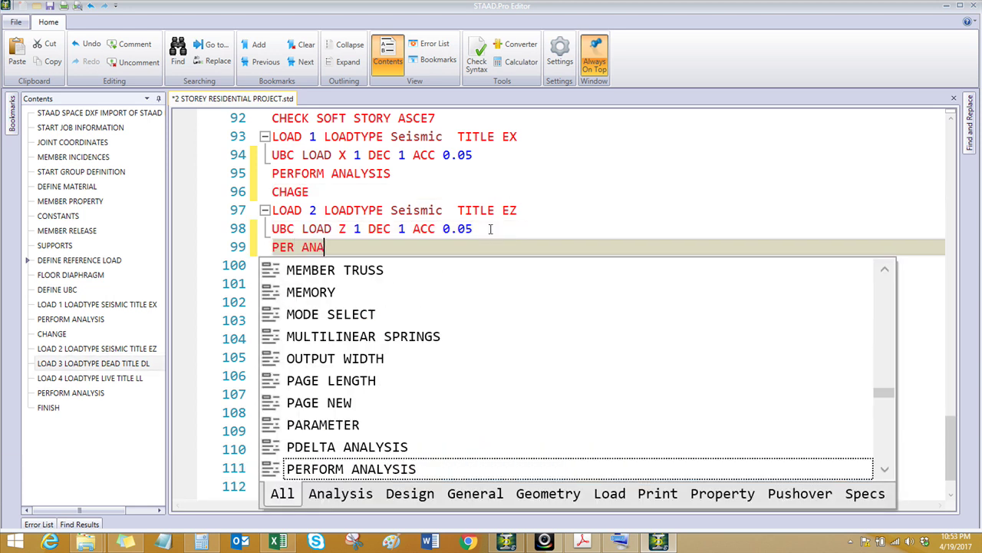
pyautogui.press('Return')
pyautogui.write('CHA')
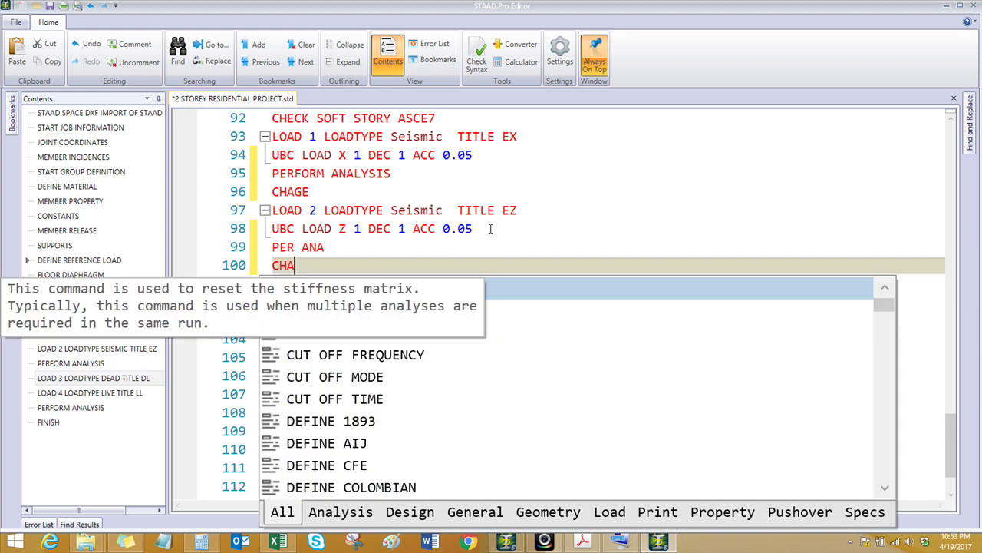
pyautogui.click(547, 231)
pyautogui.hotkey('ctrl', 's')
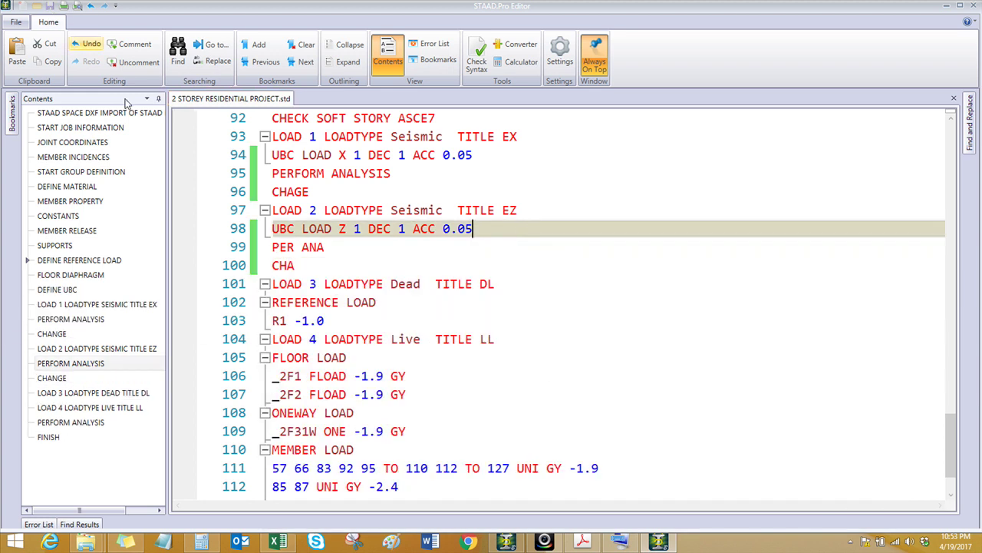
# Close the input file editor and return to the reloaded model without assigning a project.
pyautogui.click(297, 265)
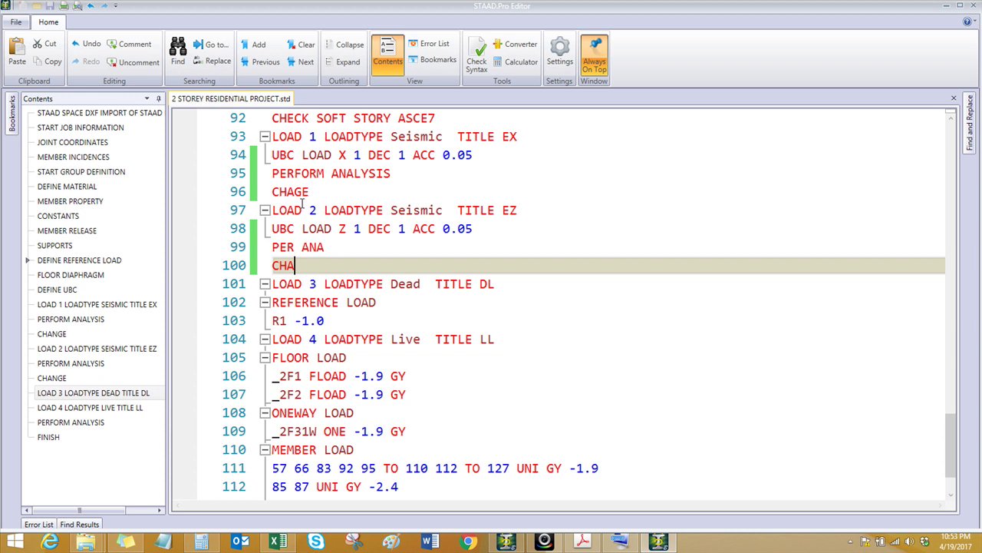
pyautogui.click(975, 6)
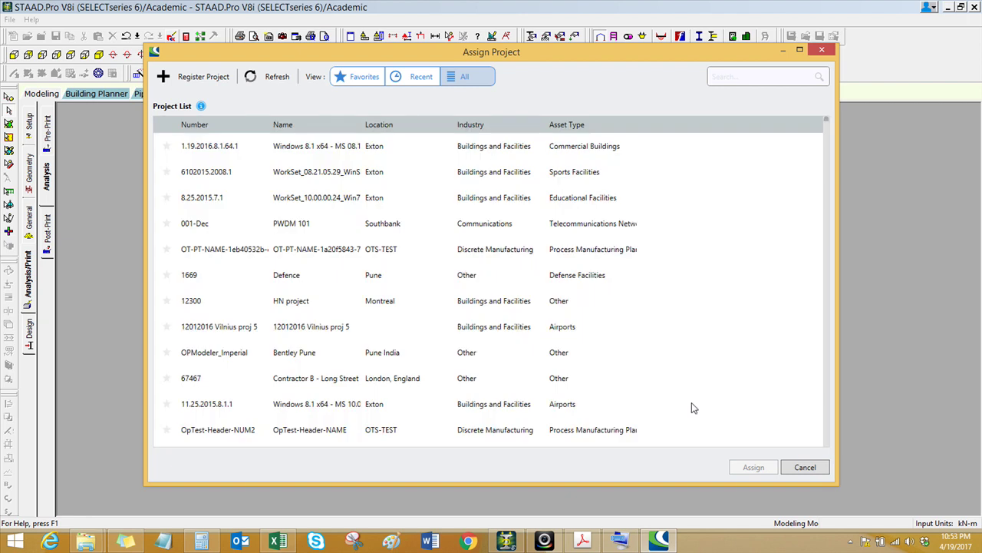
pyautogui.click(805, 468)
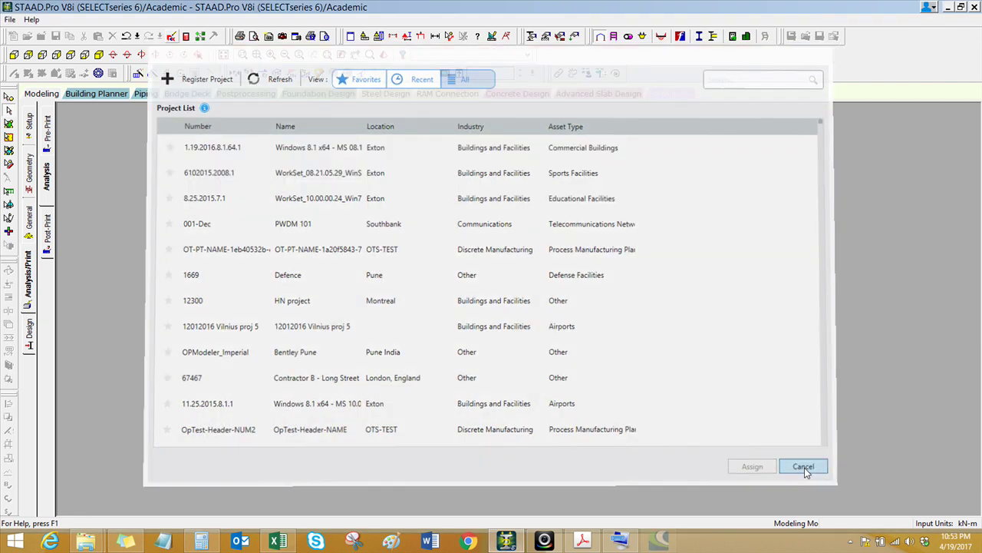
pyautogui.click(556, 401)
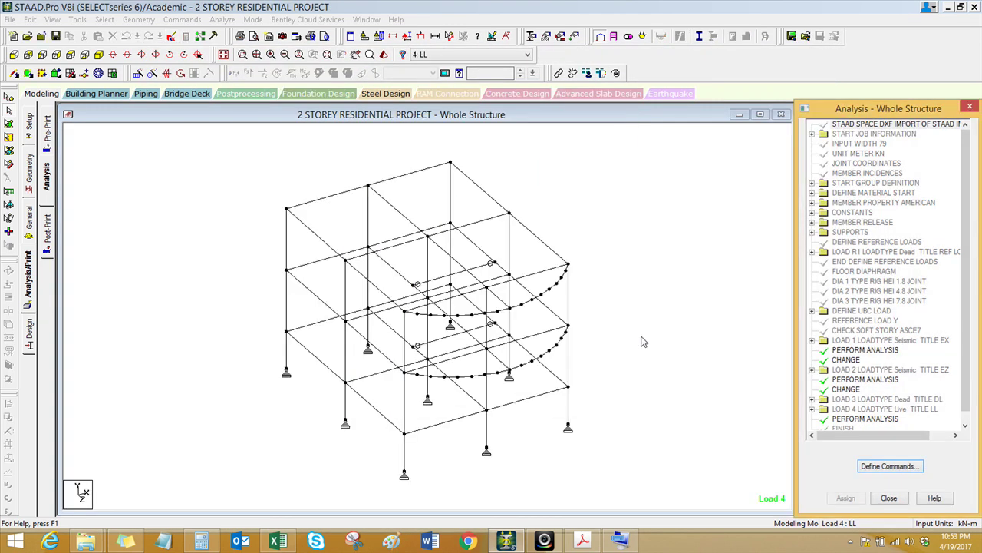
# Run the analysis on the updated model and open its output file.
pyautogui.click(224, 20)
pyautogui.click(254, 29)
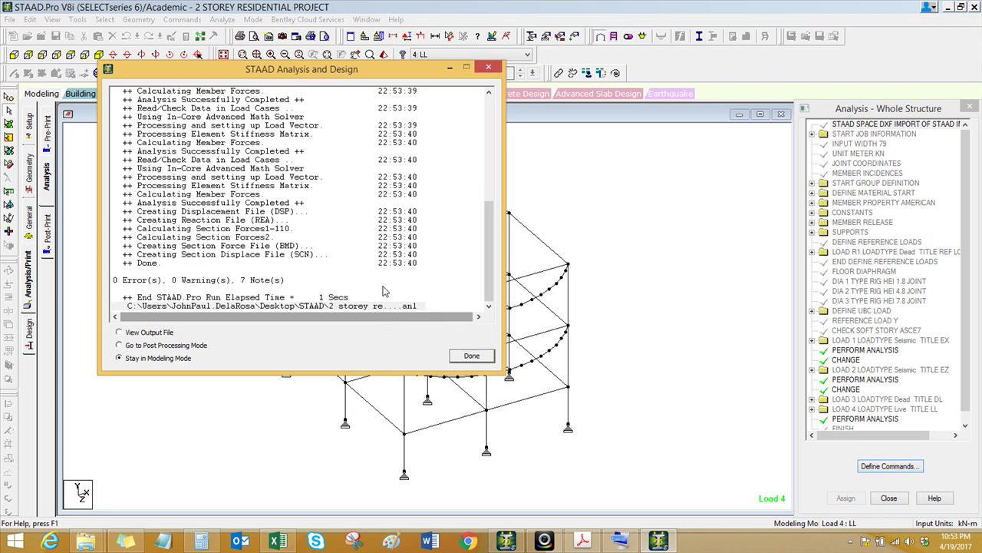
pyautogui.click(154, 332)
pyautogui.click(471, 356)
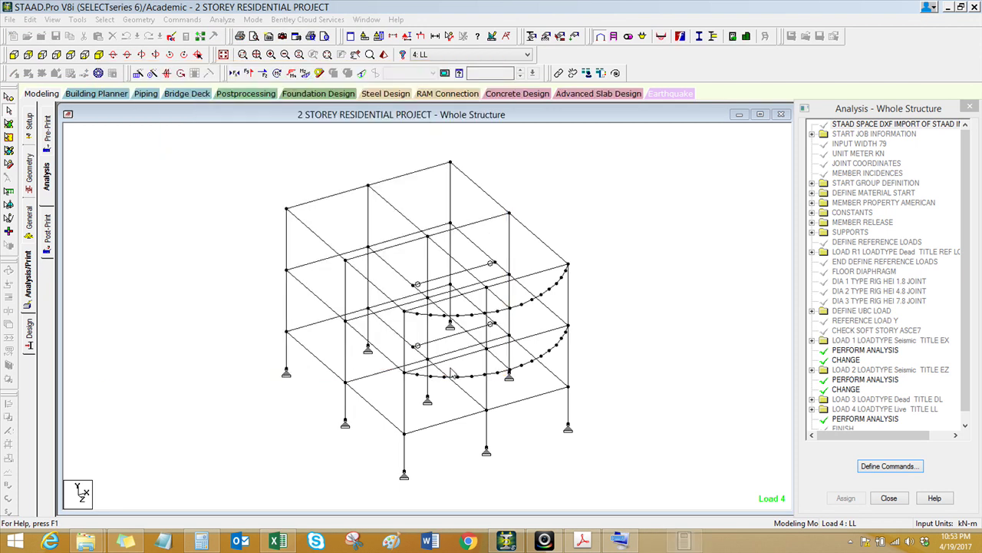
# Go to the reference loadtype note in the output and examine each floor diaphragm's centre of mass and master joint number.
pyautogui.click(69, 77)
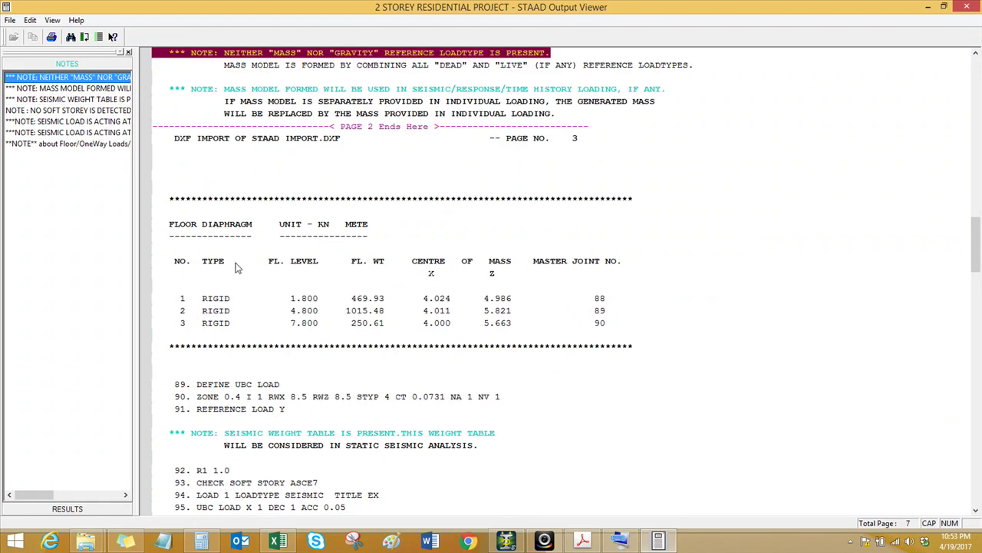
pyautogui.click(436, 304)
pyautogui.click(443, 313)
pyautogui.click(443, 324)
pyautogui.click(442, 308)
pyautogui.click(443, 303)
pyautogui.click(444, 314)
pyautogui.click(445, 324)
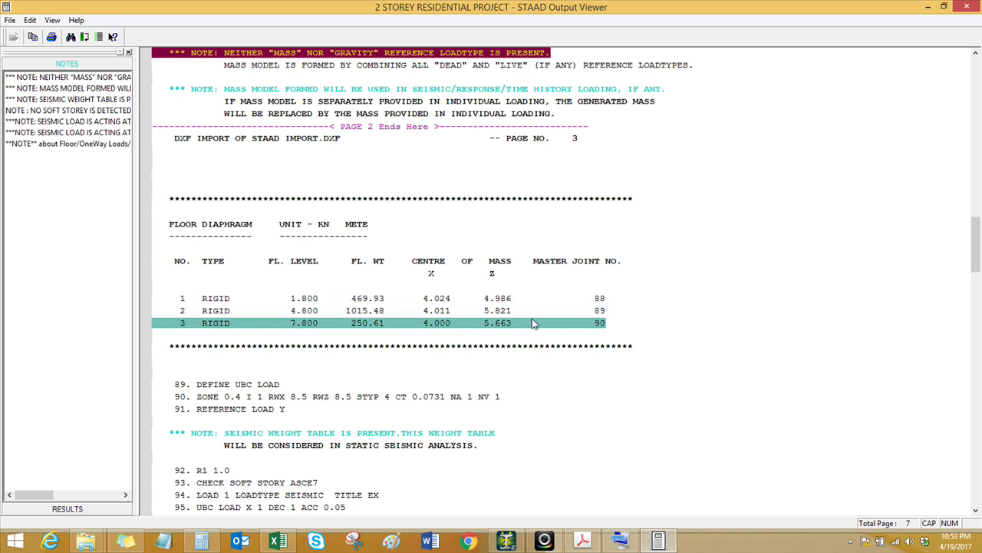
pyautogui.click(600, 300)
pyautogui.click(602, 311)
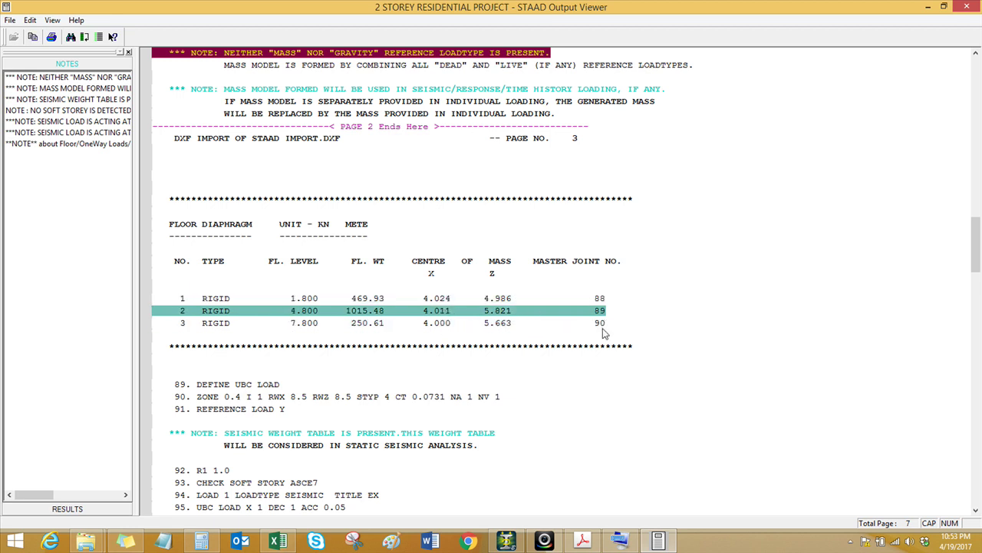
pyautogui.click(601, 324)
pyautogui.click(603, 310)
pyautogui.click(604, 300)
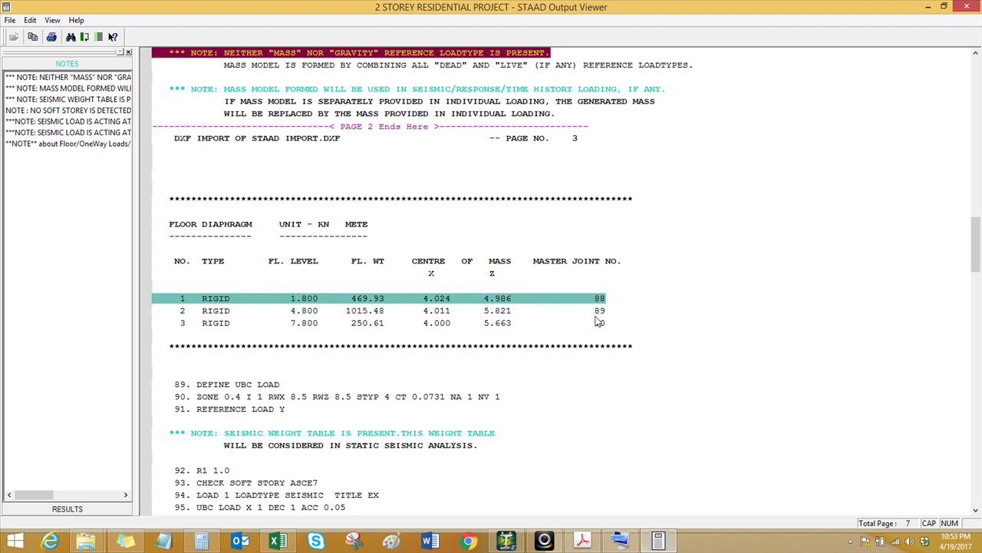
pyautogui.click(445, 312)
pyautogui.click(444, 324)
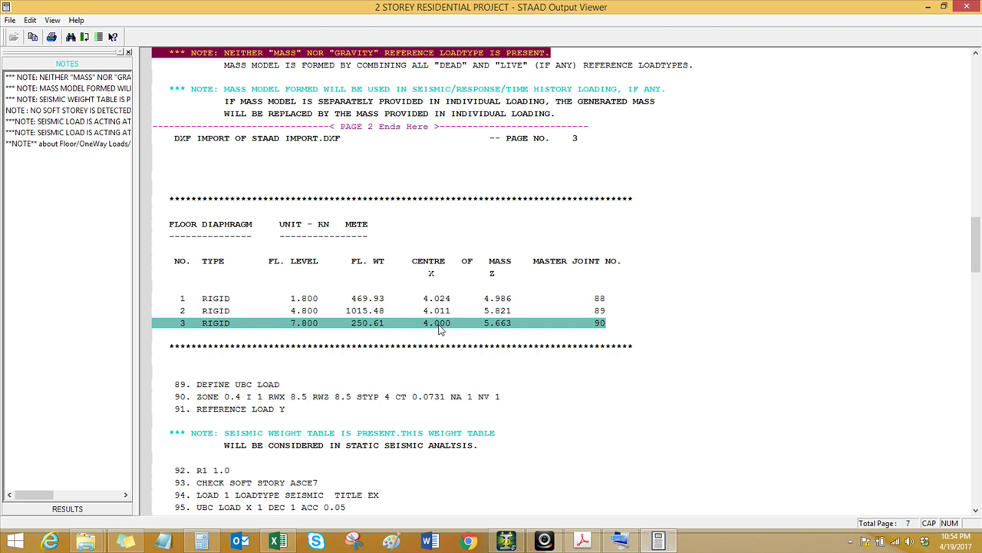
pyautogui.click(444, 312)
pyautogui.click(443, 303)
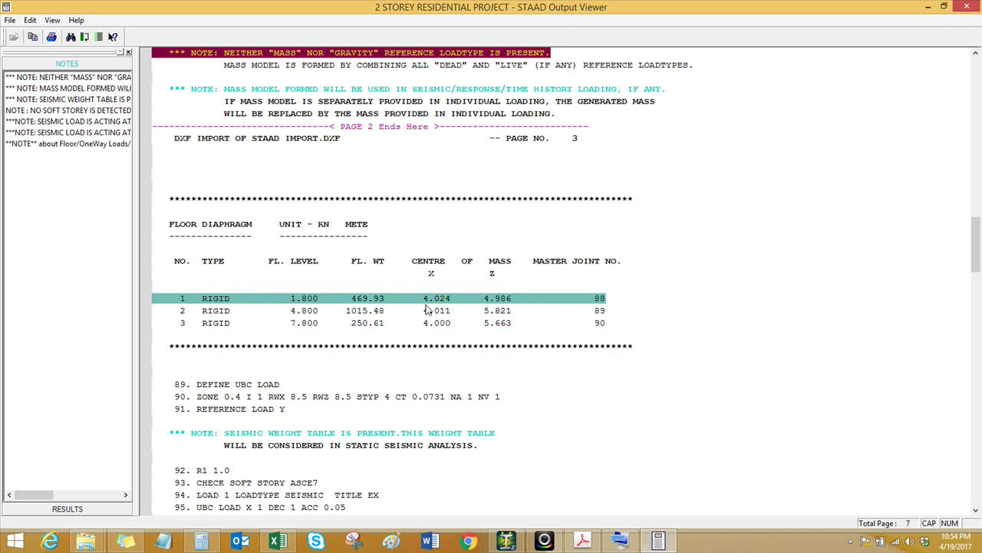
pyautogui.click(444, 310)
pyautogui.click(447, 304)
pyautogui.click(446, 314)
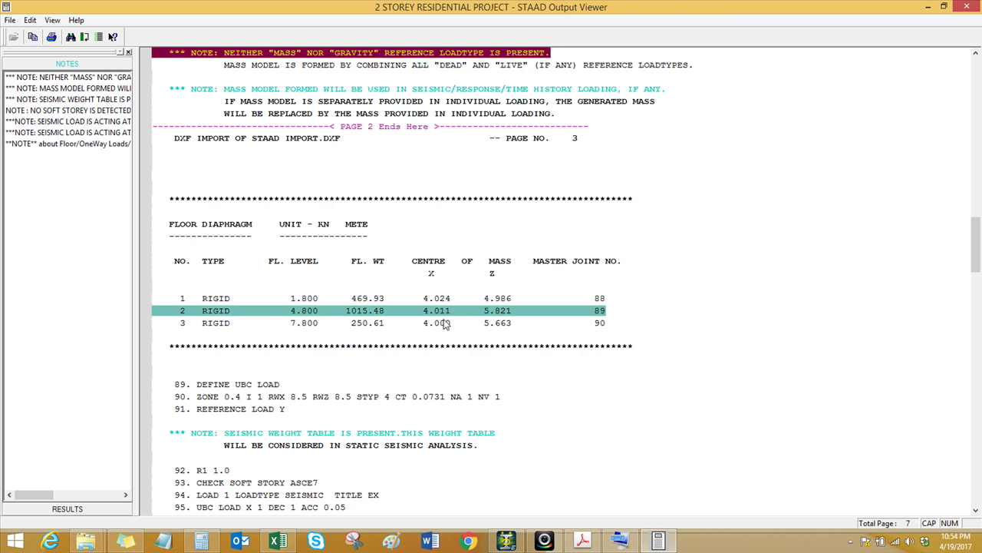
pyautogui.click(445, 323)
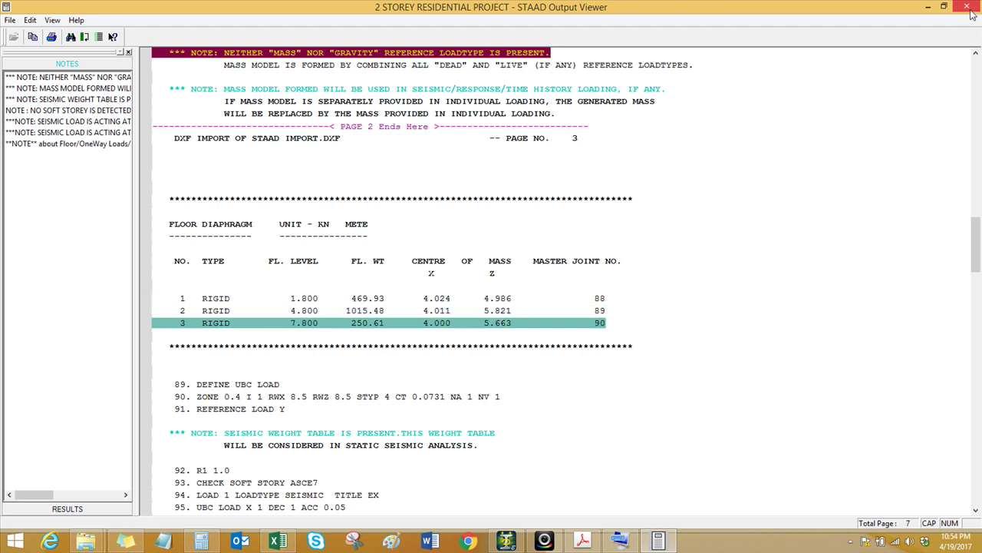
pyautogui.click(438, 311)
pyautogui.click(440, 304)
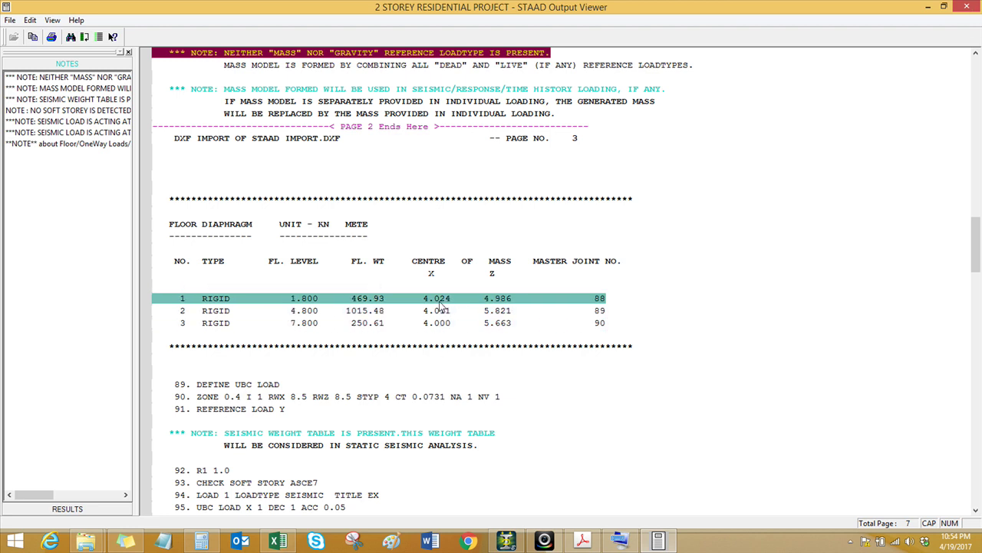
# Examine the ASCE/SEI 7-05 soft story check for all three floor levels in the output file.
pyautogui.scroll(-5, 387, 418)
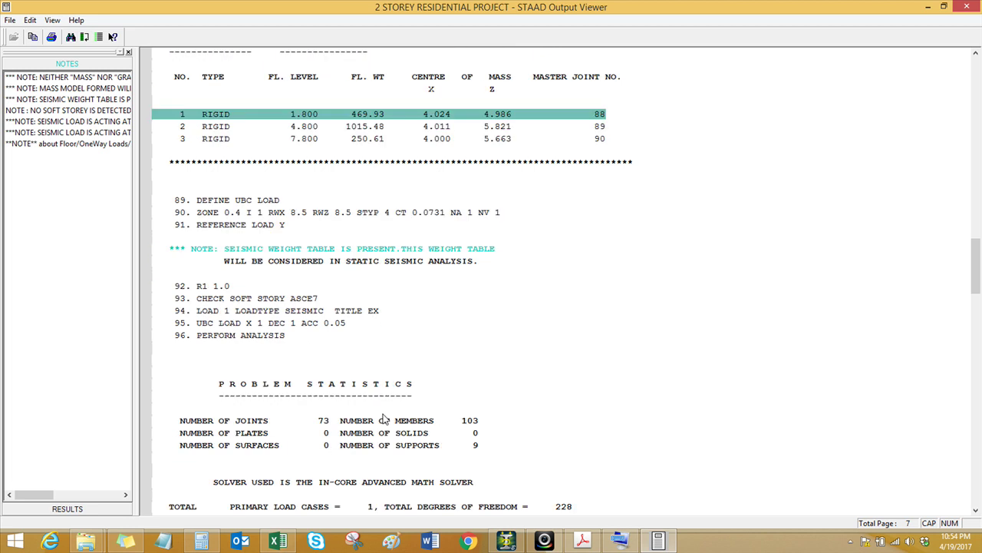
pyautogui.scroll(-6, 284, 388)
pyautogui.scroll(-10, 284, 388)
pyautogui.scroll(4, 284, 388)
pyautogui.click(286, 168)
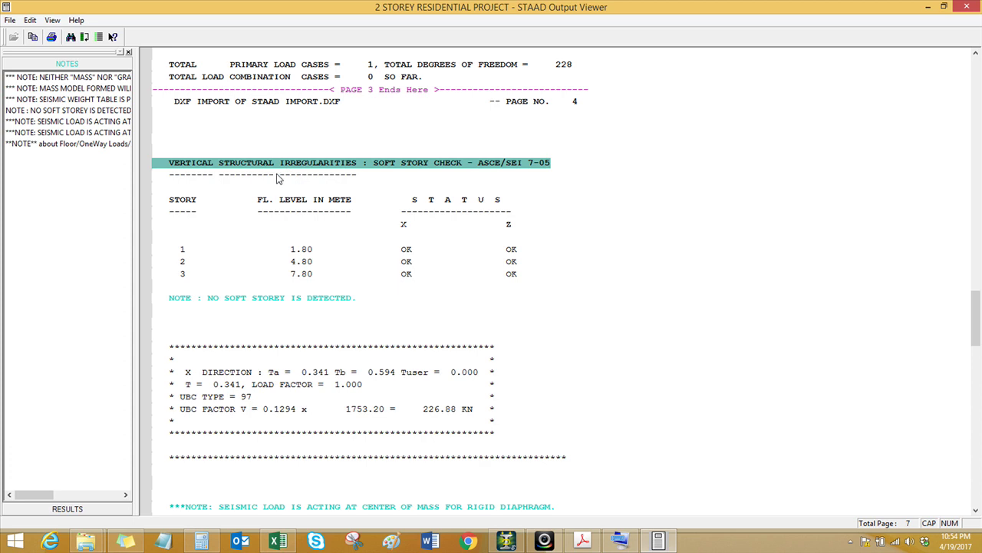
pyautogui.click(317, 253)
pyautogui.click(308, 265)
pyautogui.click(307, 278)
pyautogui.click(307, 262)
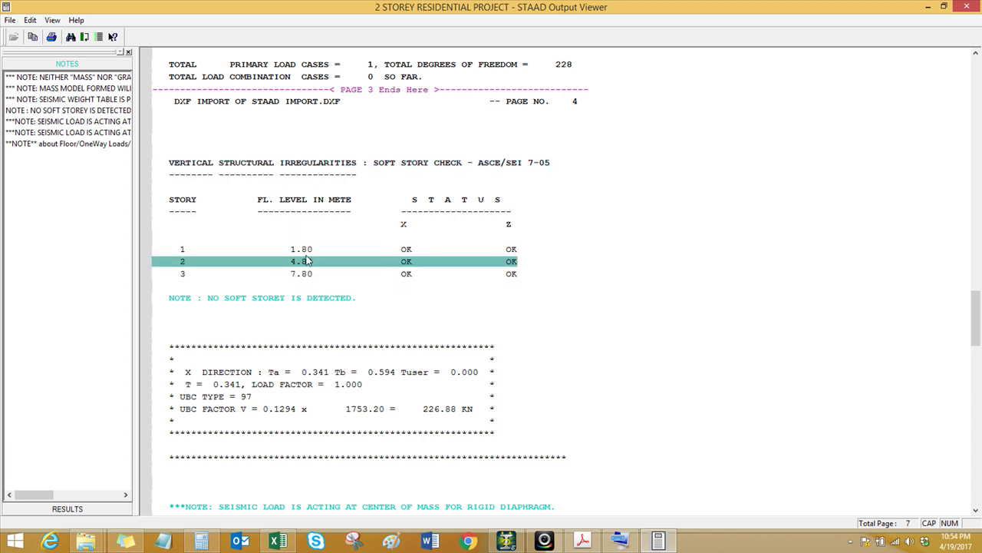
pyautogui.click(307, 253)
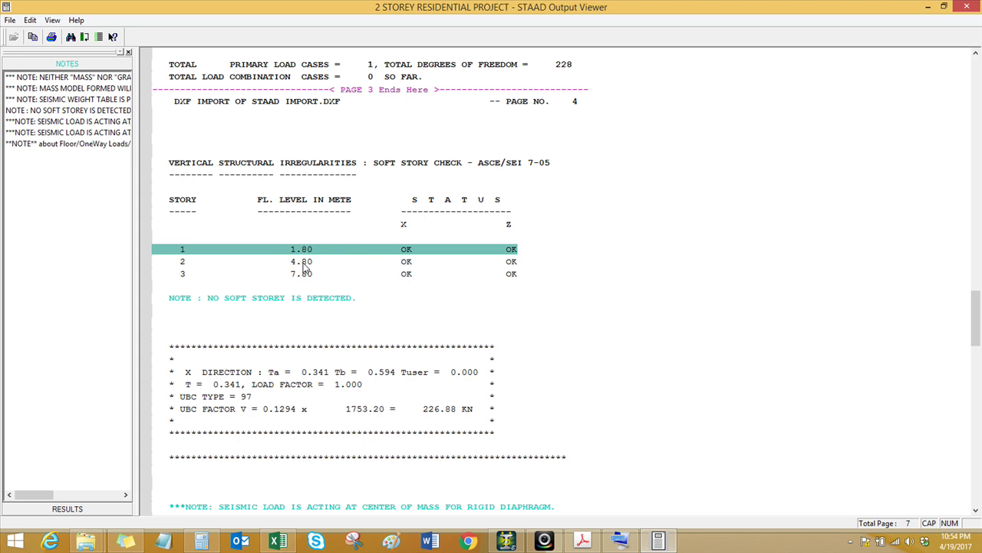
pyautogui.click(311, 264)
pyautogui.click(309, 274)
pyautogui.scroll(-1, 303, 283)
pyautogui.scroll(-1, 302, 288)
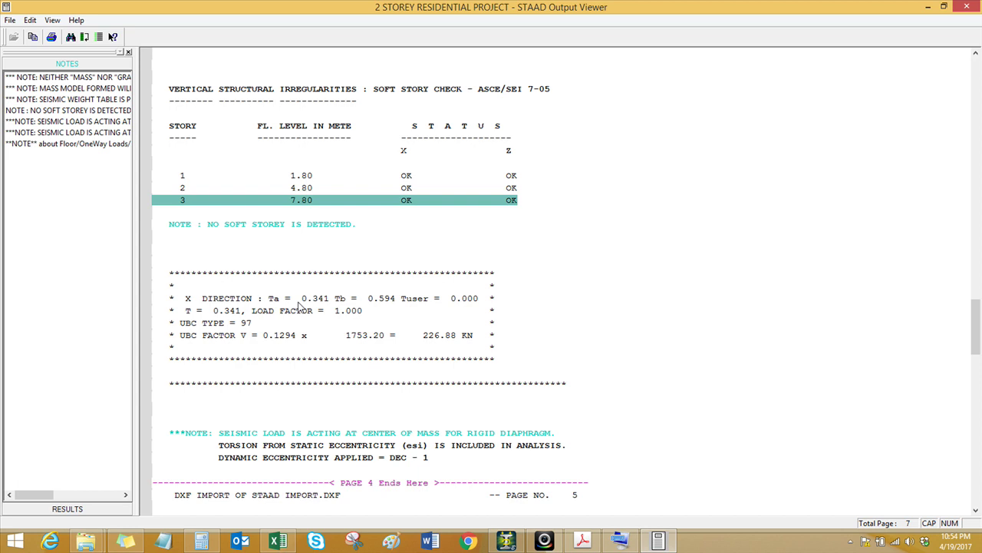
# Examine the UBC base shear calculation for the X direction in the output file.
pyautogui.click(369, 337)
pyautogui.click(368, 338)
pyautogui.scroll(-3, 369, 339)
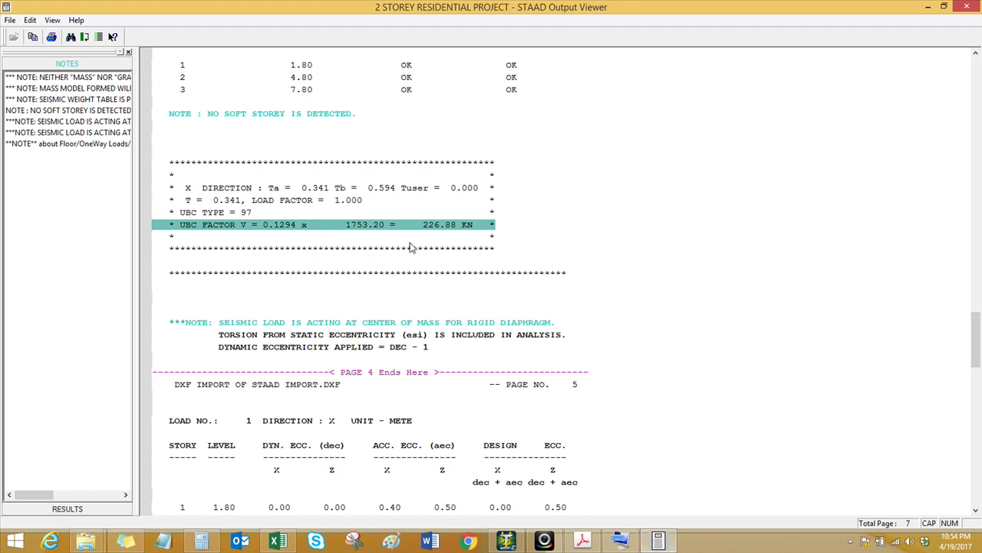
pyautogui.click(353, 233)
pyautogui.click(350, 234)
# Show the support reactions and statics check results in Postprocessing mode, and bring the output file back into view.
pyautogui.click(929, 7)
pyautogui.click(154, 165)
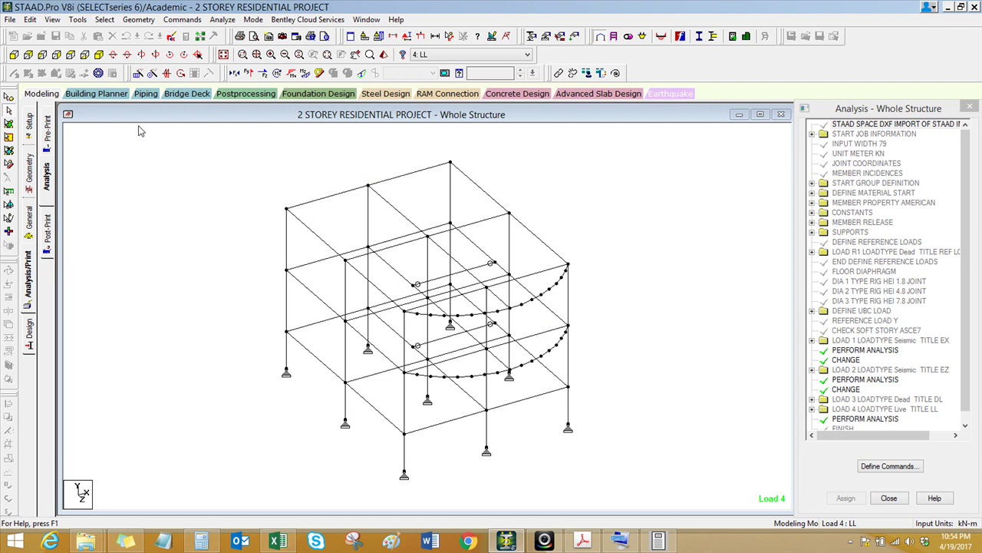
pyautogui.click(247, 96)
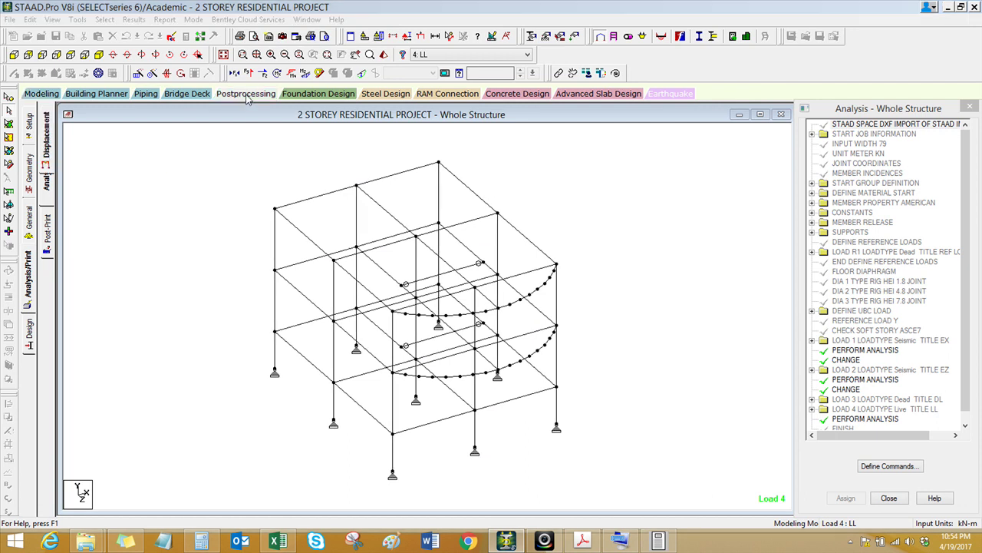
pyautogui.click(508, 364)
pyautogui.click(48, 200)
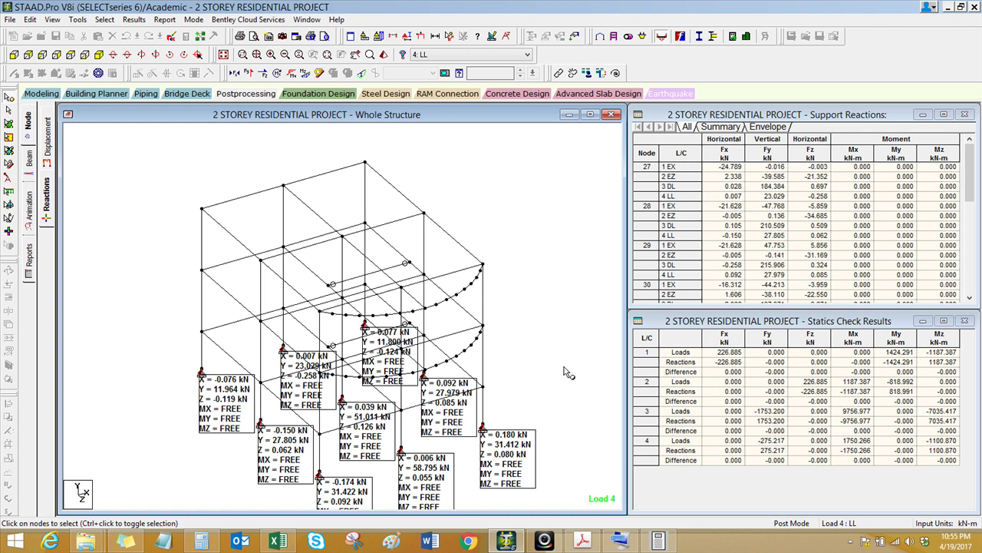
pyautogui.click(658, 540)
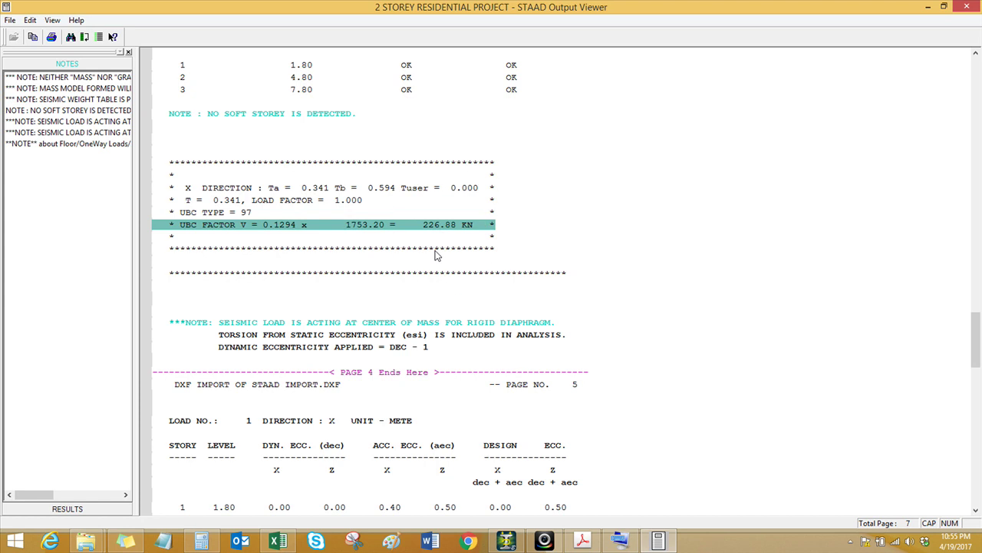
# Switch to the loadings workbook in Excel and set both Rwx and Rwz to 8.5 on the UBC97 - seismic sheet.
pyautogui.click(927, 7)
pyautogui.click(278, 540)
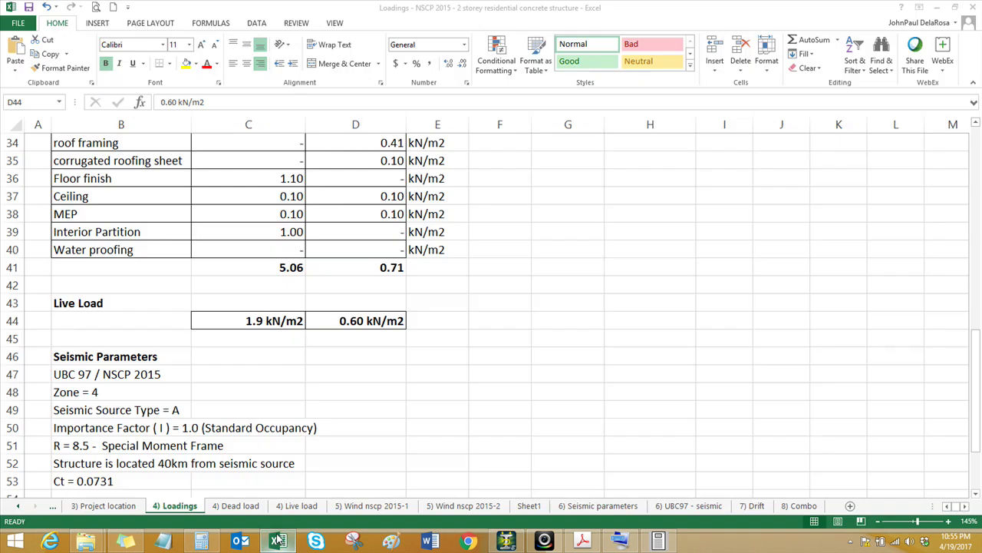
pyautogui.click(437, 374)
pyautogui.click(673, 508)
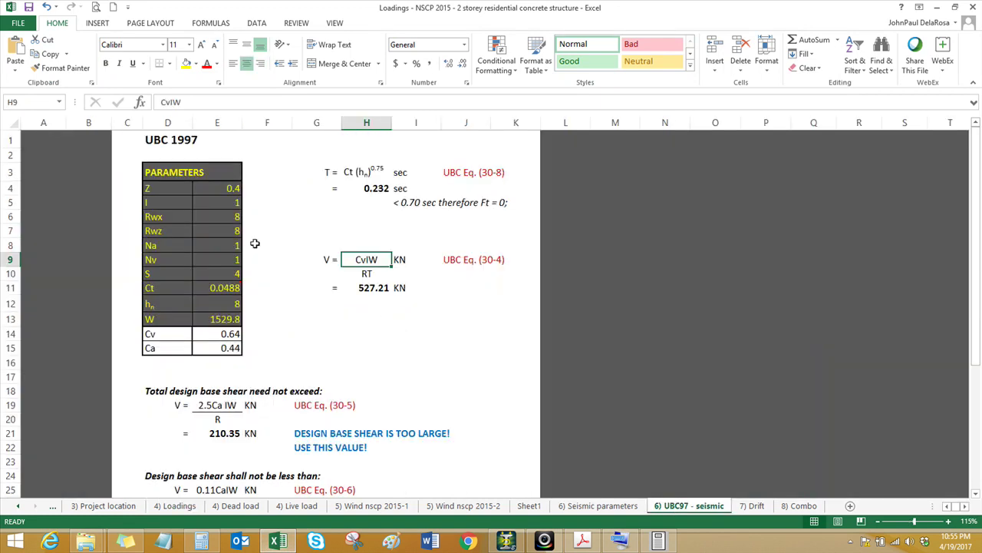
pyautogui.click(221, 201)
pyautogui.click(225, 215)
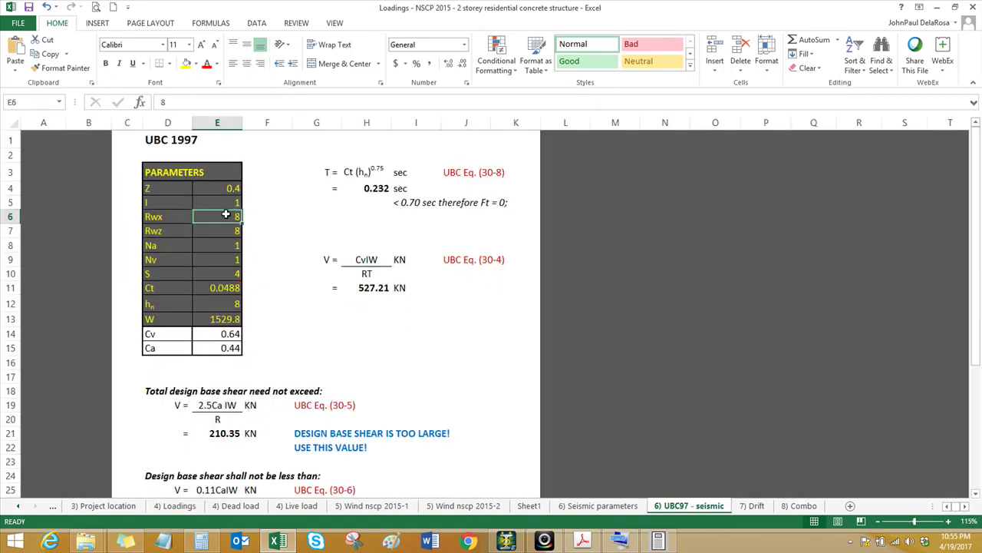
pyautogui.write('8.5')
pyautogui.press('Return')
pyautogui.write('8.5')
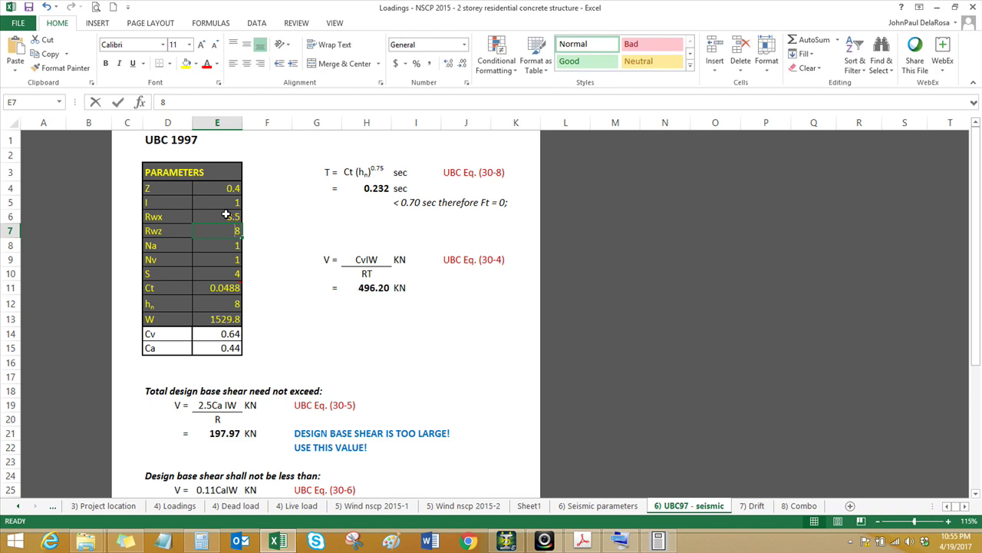
pyautogui.press('Return')
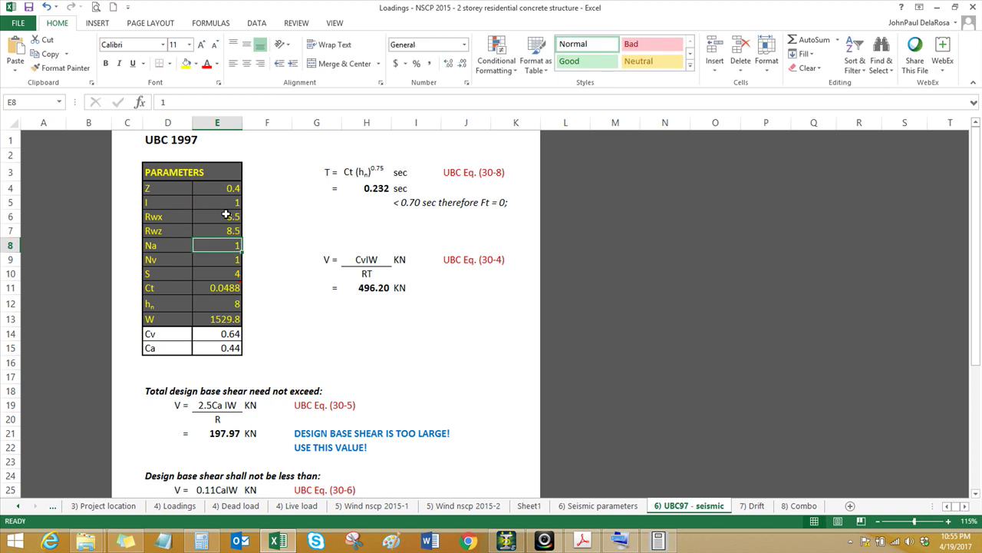
# Change the Ct parameter to 0.0731 in the UBC 1997 parameter table.
pyautogui.click(221, 288)
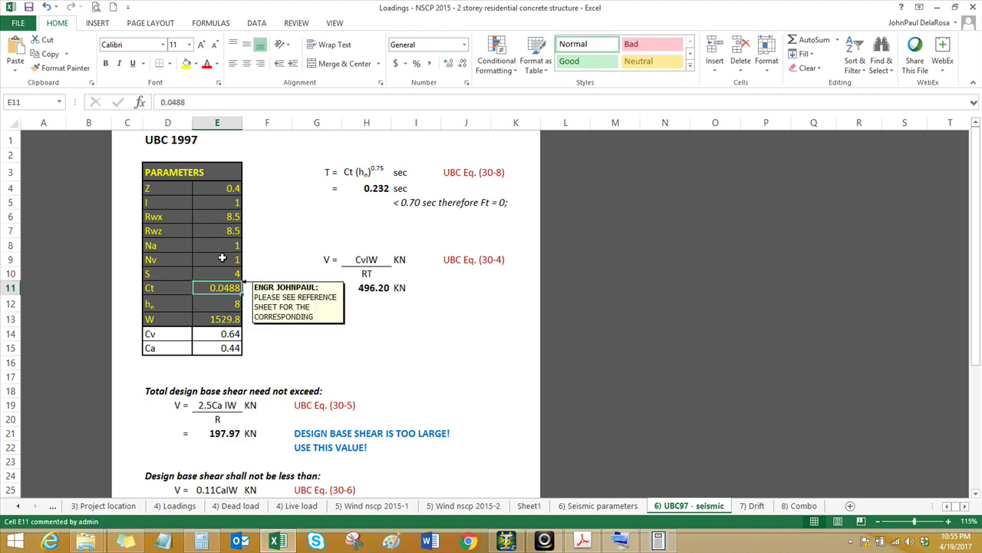
pyautogui.moveTo(174, 101); pyautogui.dragTo(206, 103)
pyautogui.write('731')
pyautogui.press('Return')
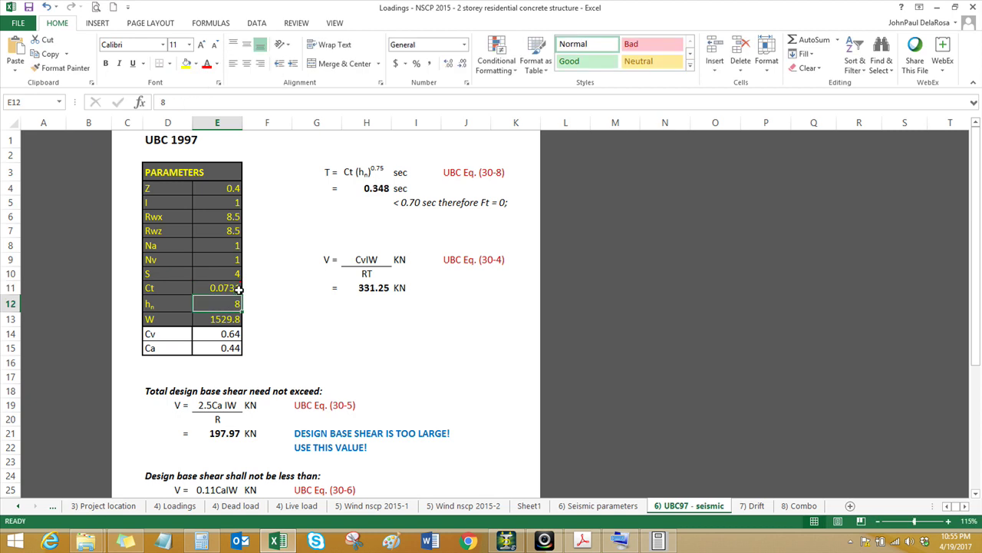
# Set the building height hn to 7.8 in the UBC 1997 parameter table.
pyautogui.click(201, 542)
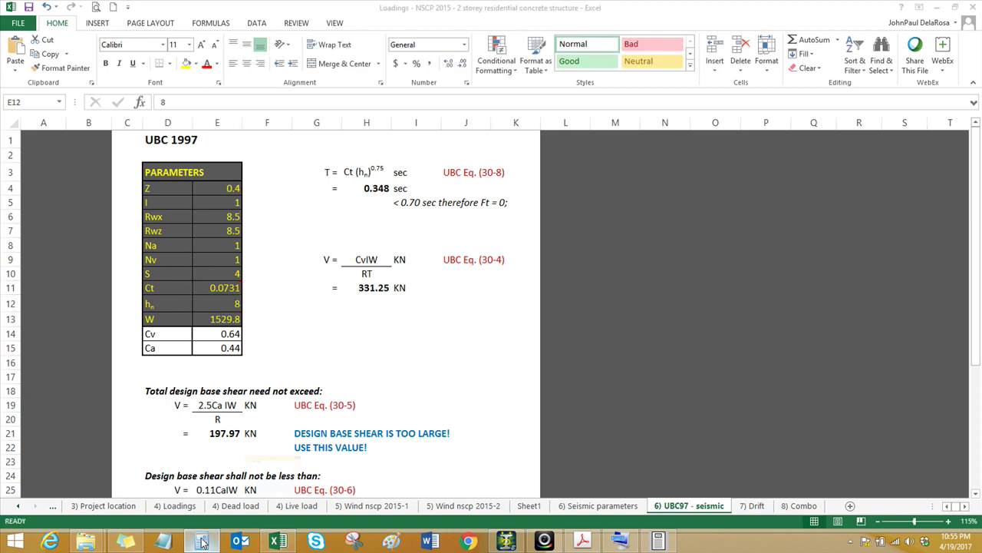
pyautogui.press('Escape')
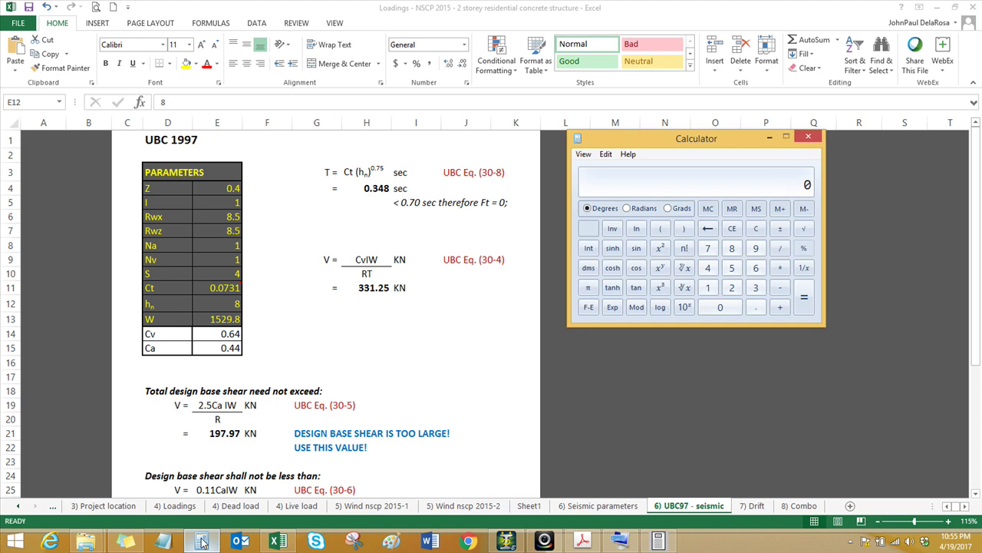
pyautogui.press('8')
pyautogui.press('Return')
pyautogui.click(202, 541)
pyautogui.write('7')
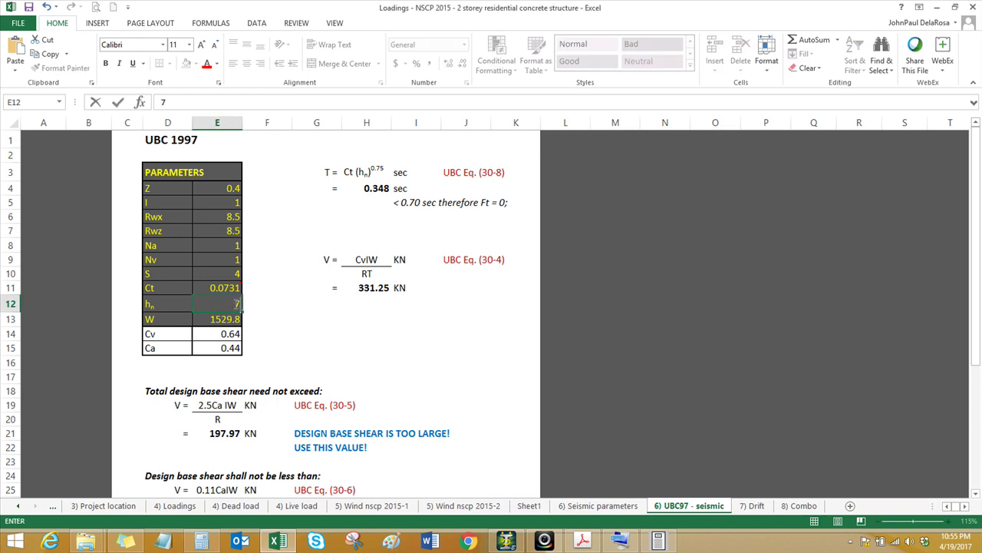
pyautogui.write('.8')
pyautogui.press('Return')
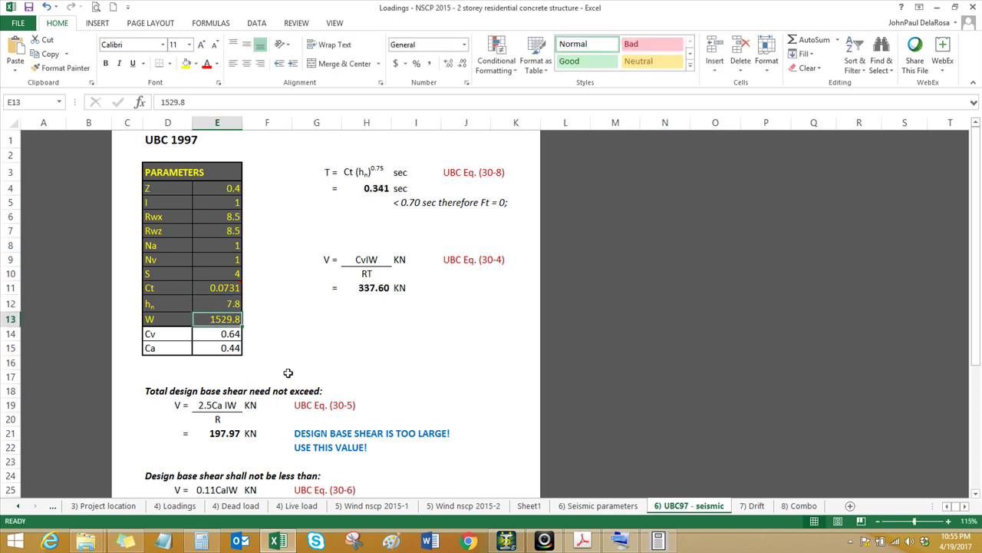
# Look up the seismic weight in the STAAD output and enter 1753.2 as W in the UBC 1997 parameter table.
pyautogui.click(660, 539)
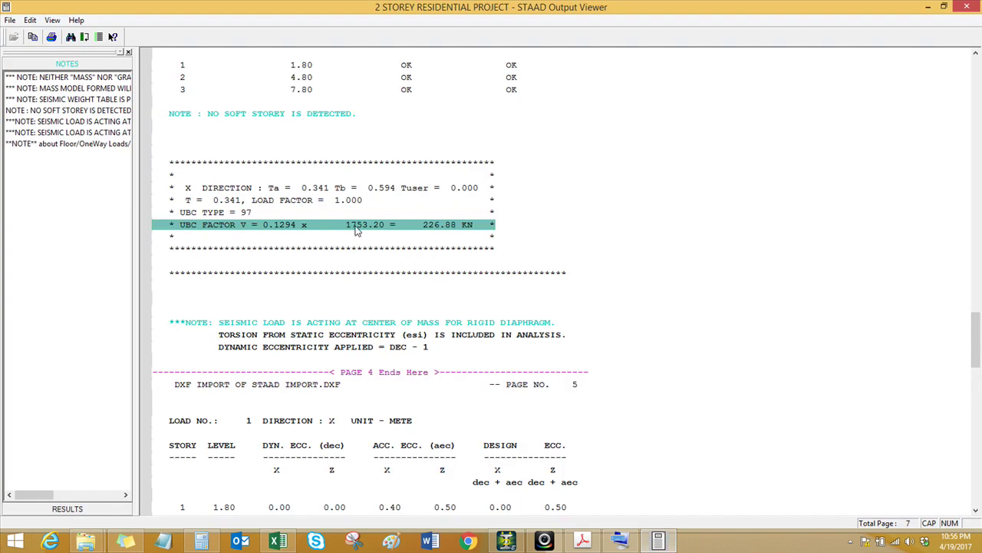
pyautogui.click(928, 7)
pyautogui.write('1753.2')
pyautogui.press('Return')
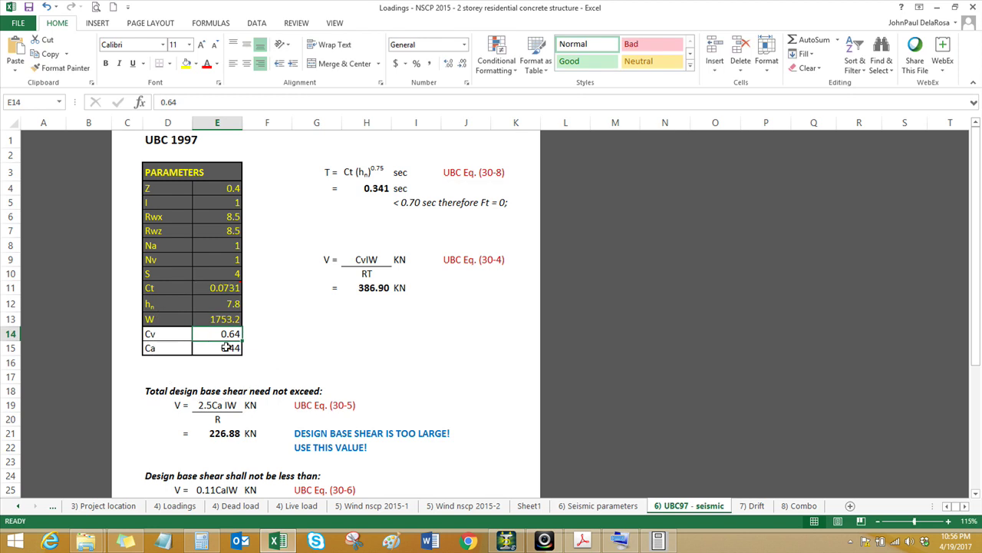
# Check the Ca and Cv coefficient tables on the Seismic parameters sheet and return to the UBC97 - seismic sheet.
pyautogui.click(606, 506)
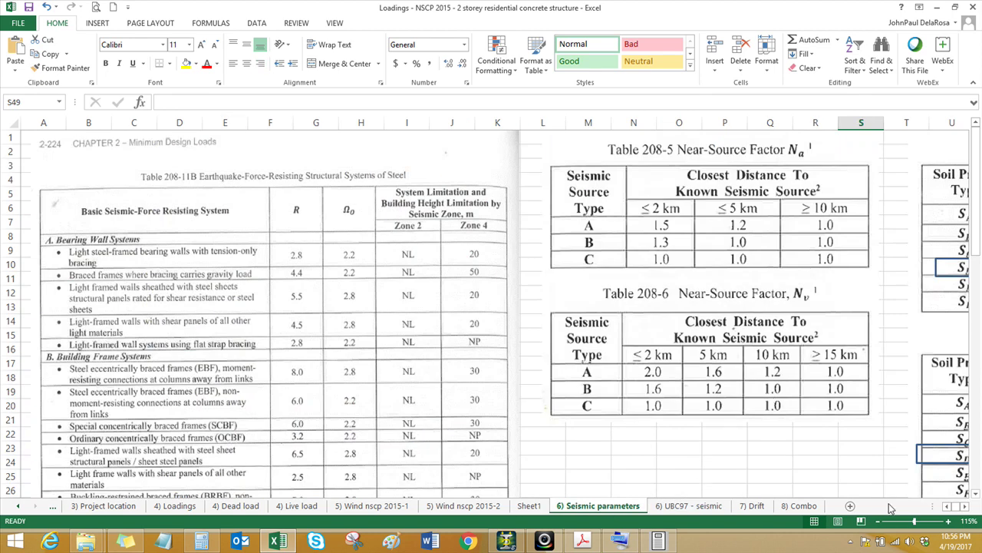
pyautogui.click(965, 507)
pyautogui.click(966, 511)
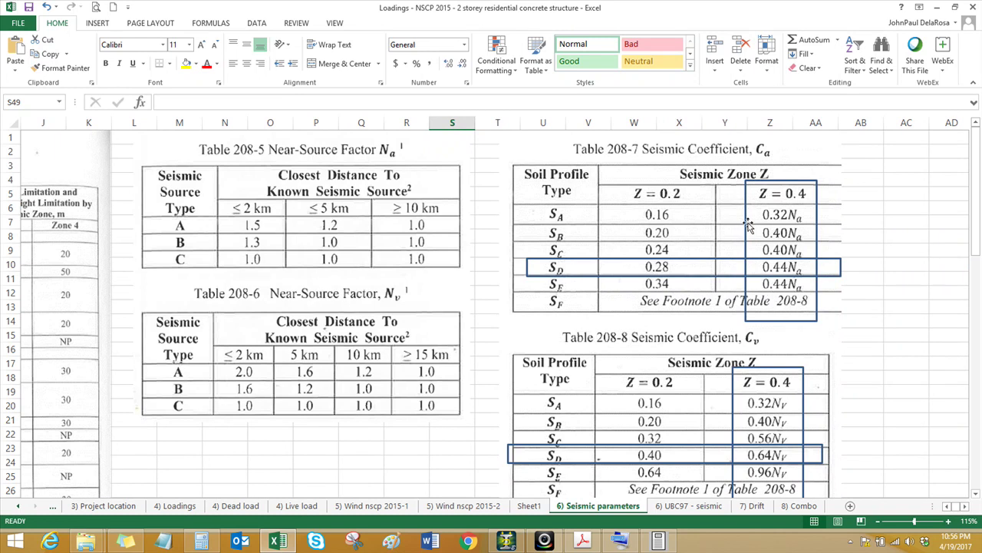
pyautogui.scroll(-2, 752, 351)
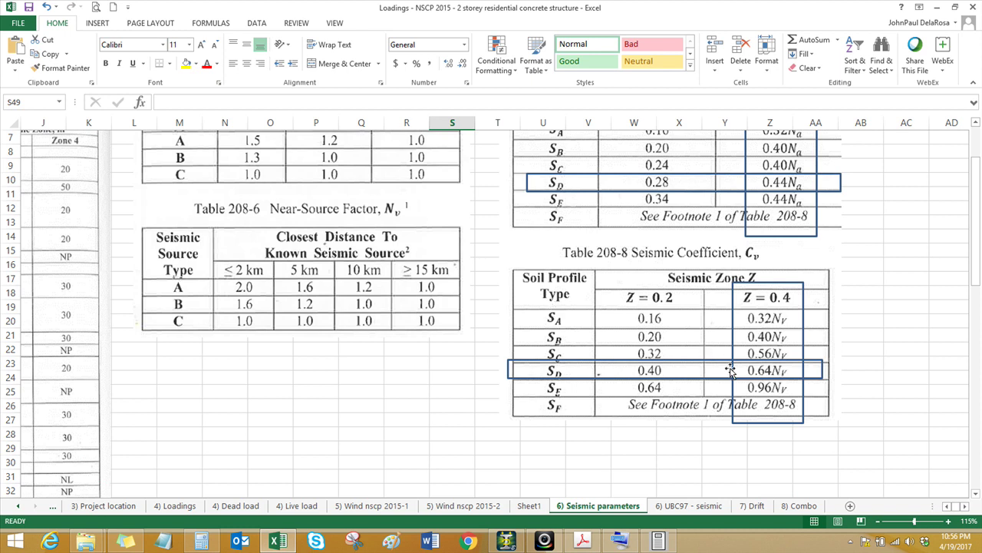
pyautogui.scroll(2, 779, 376)
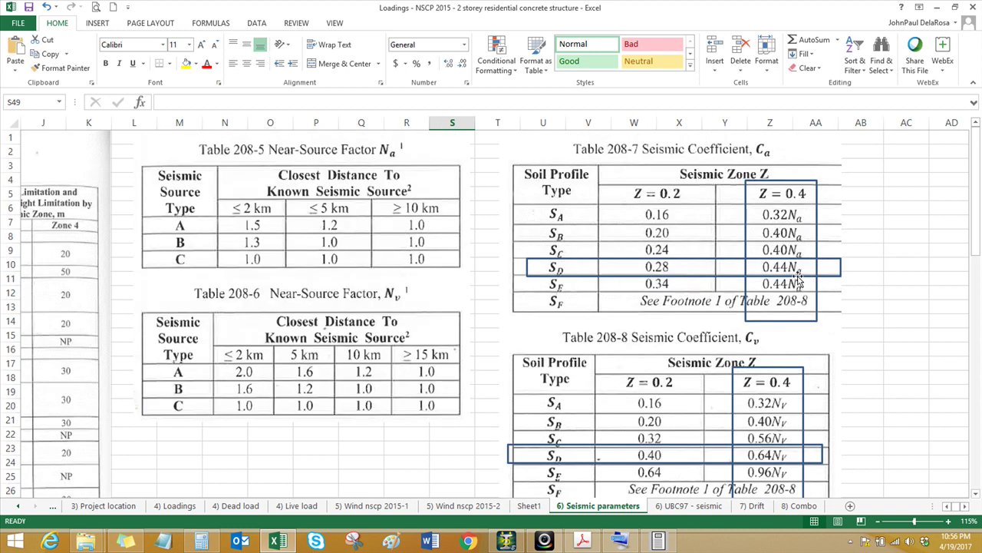
pyautogui.scroll(-1, 664, 368)
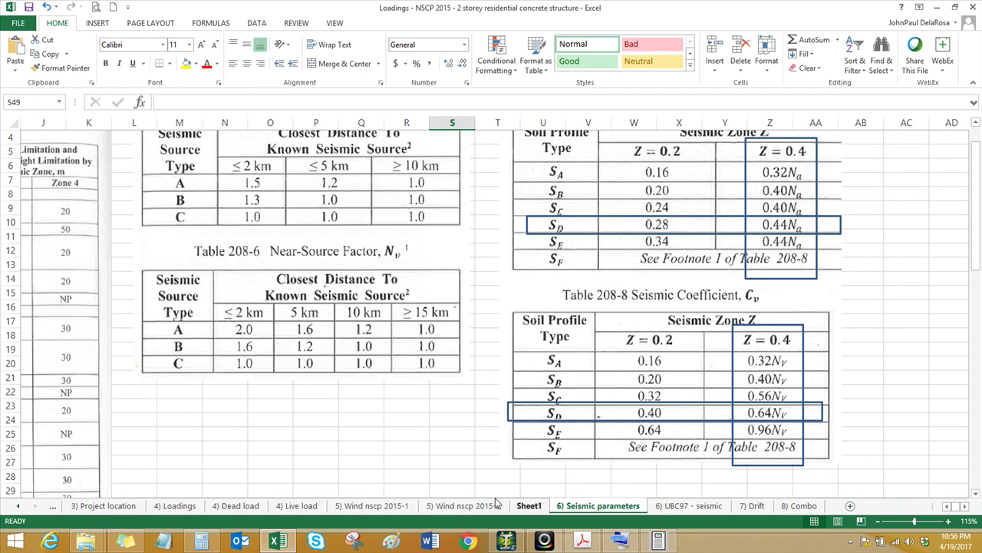
pyautogui.click(679, 505)
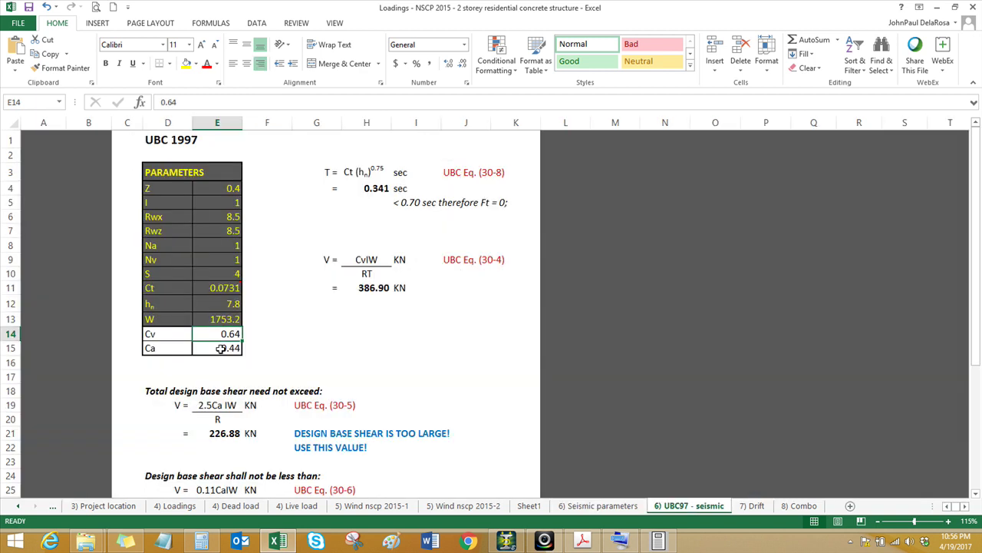
# Examine the base shear formulas for UBC Eq. (30-4) and the upper limit in UBC Eq. (30-5).
pyautogui.scroll(-1, 366, 310)
pyautogui.click(366, 237)
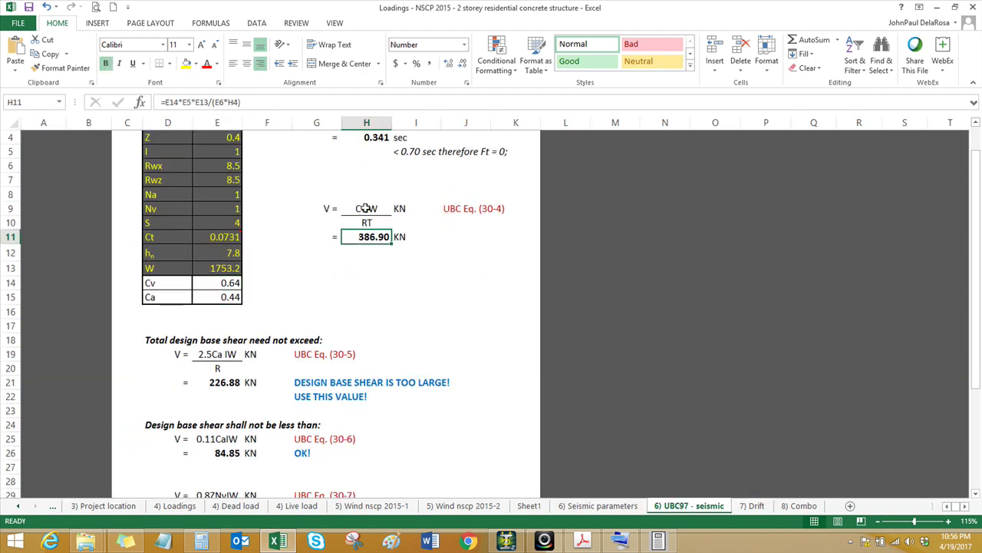
pyautogui.scroll(1, 374, 236)
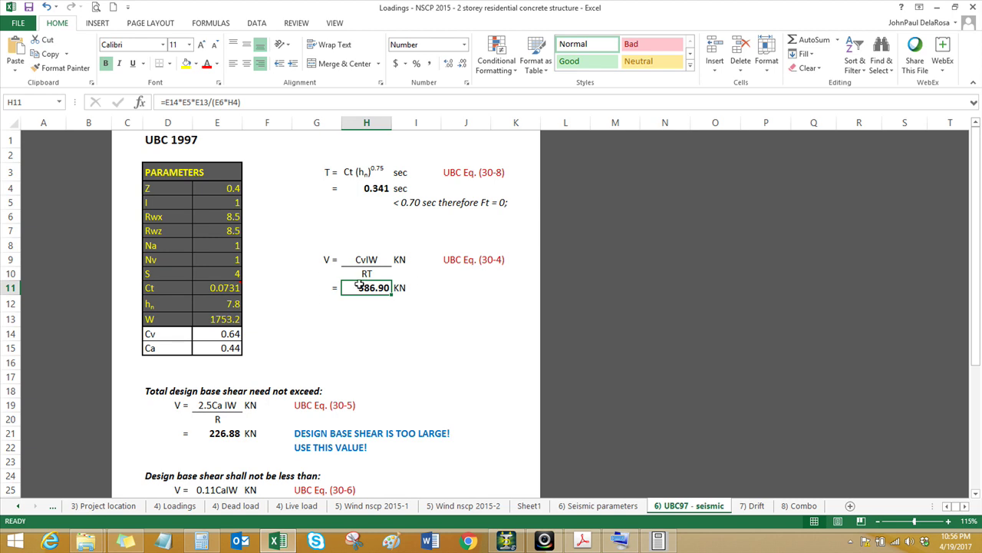
pyautogui.scroll(-2, 235, 350)
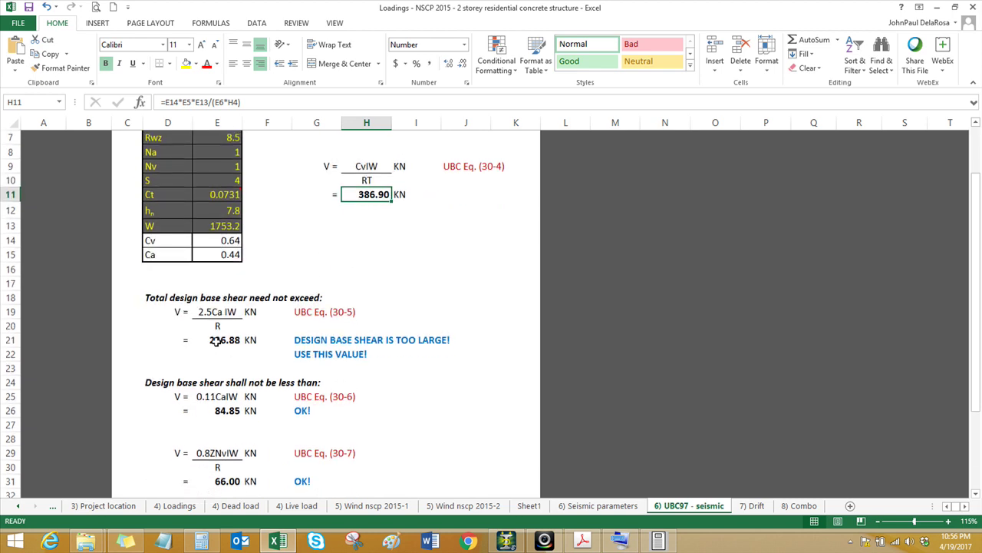
pyautogui.click(213, 343)
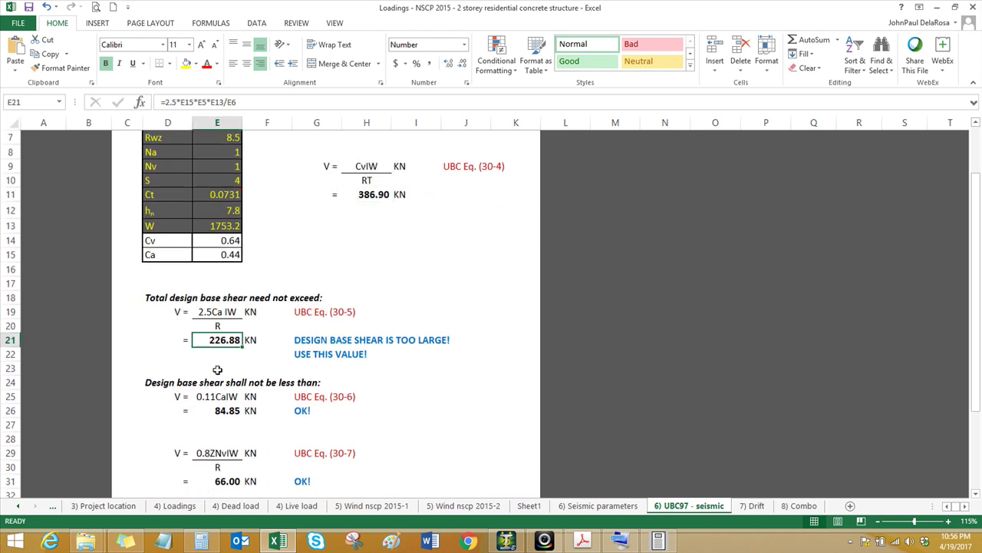
# Switch to the STAAD output file and compare the X and Z direction UBC base shear with the worksheet's value.
pyautogui.click(657, 540)
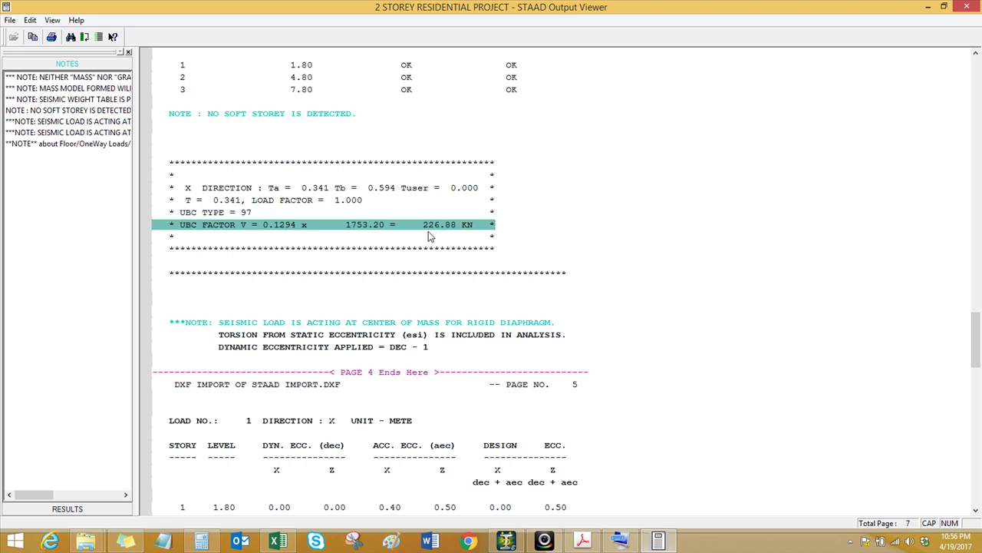
pyautogui.scroll(-11, 459, 284)
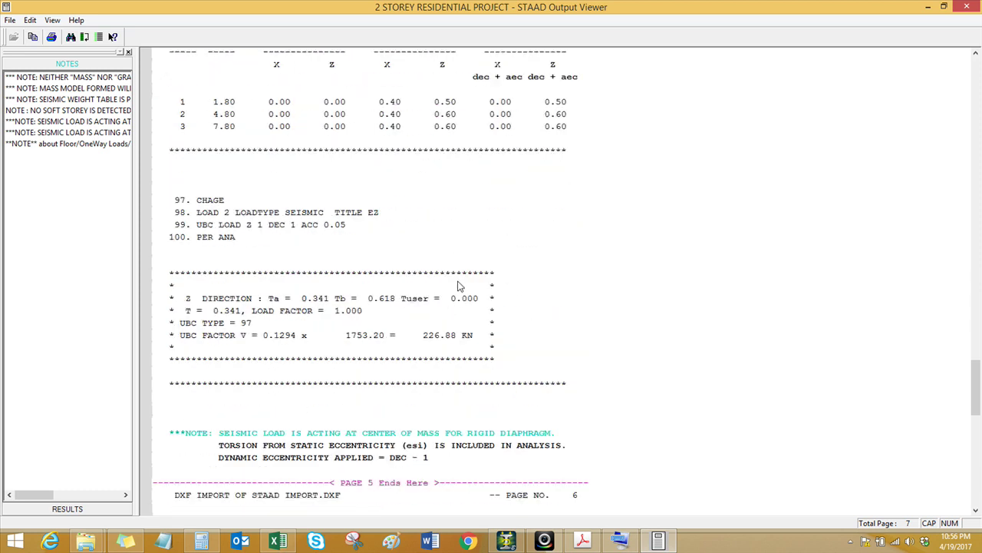
pyautogui.click(361, 341)
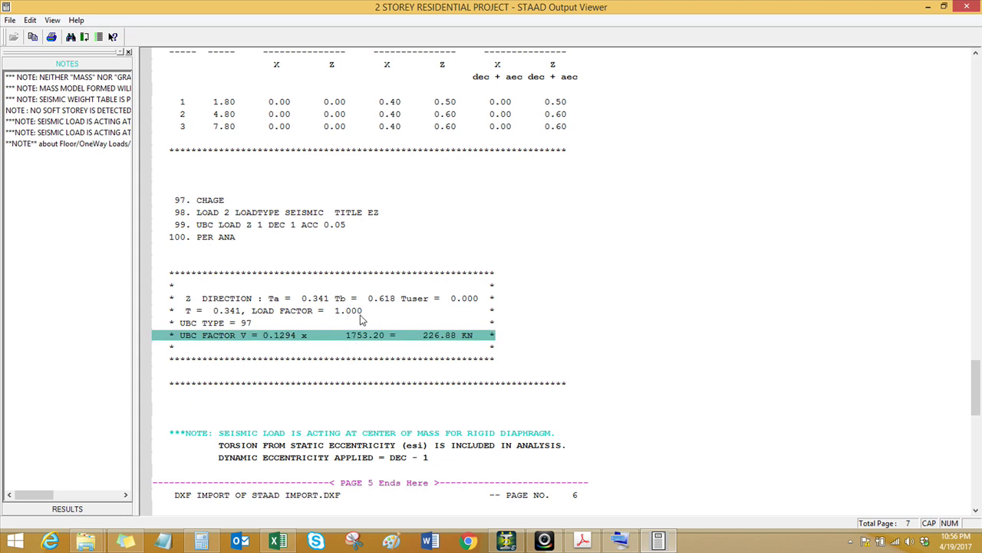
pyautogui.scroll(1, 360, 327)
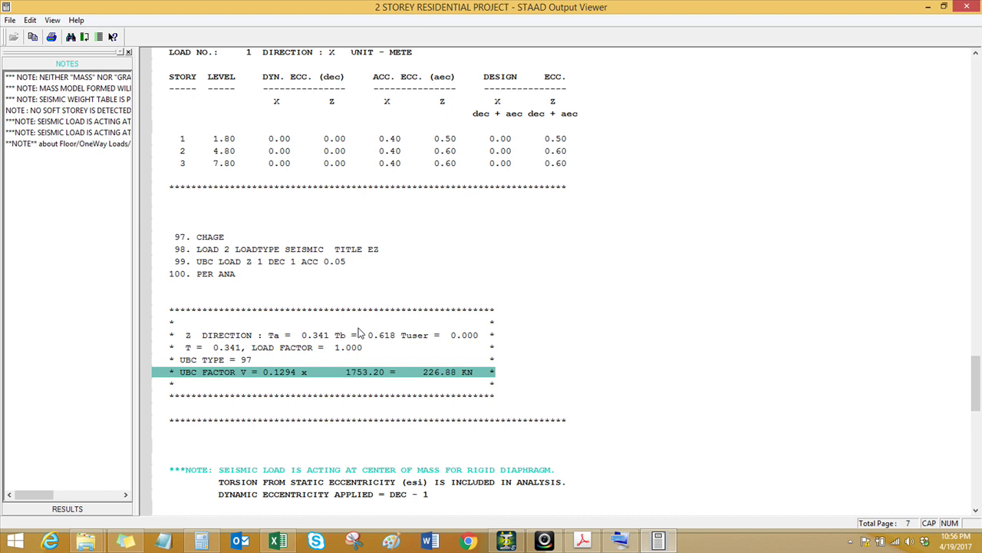
pyautogui.scroll(1, 375, 314)
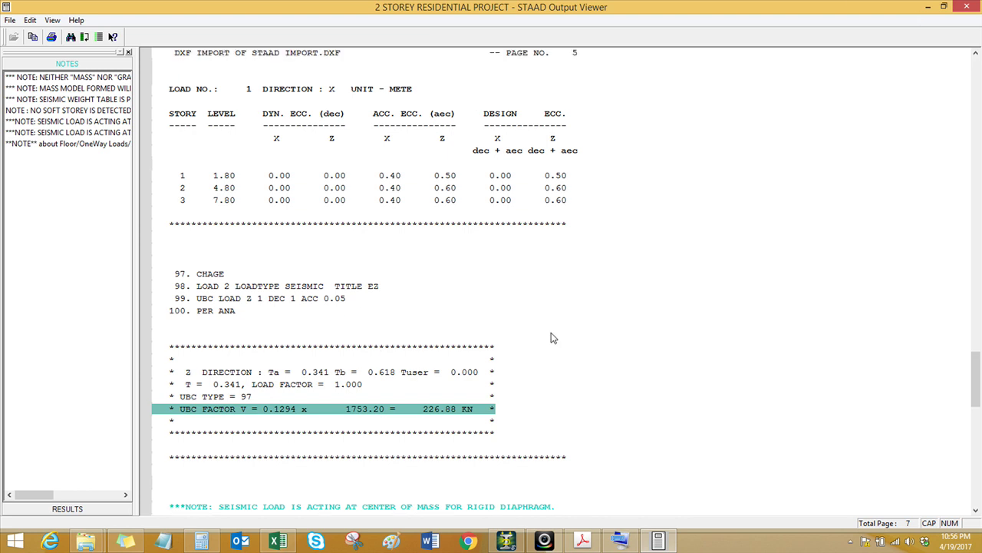
pyautogui.scroll(1, 557, 334)
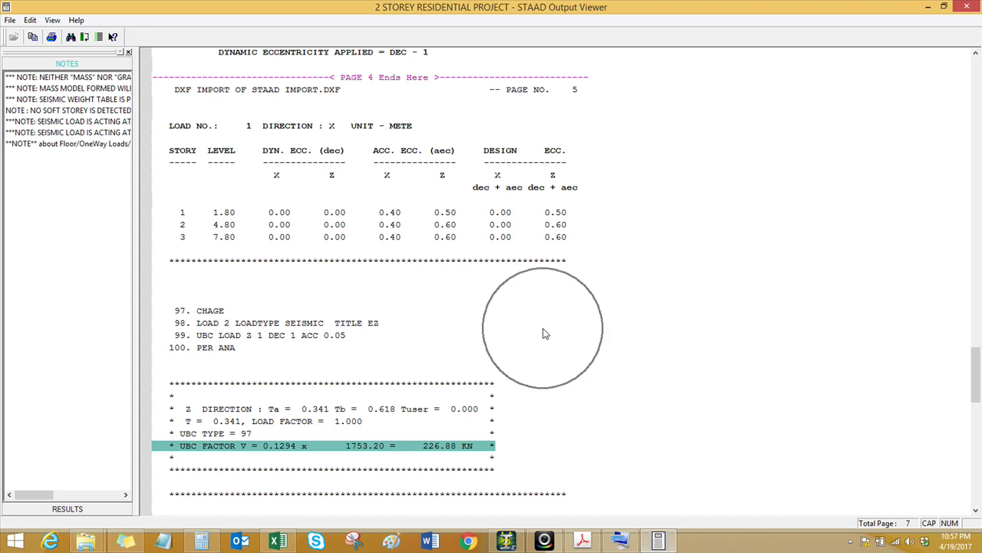
# Return briefly to the base shear worksheet, and close the STAAD output file to get back to the STAAD.Pro model.
pyautogui.click(928, 6)
pyautogui.click(466, 310)
pyautogui.click(385, 369)
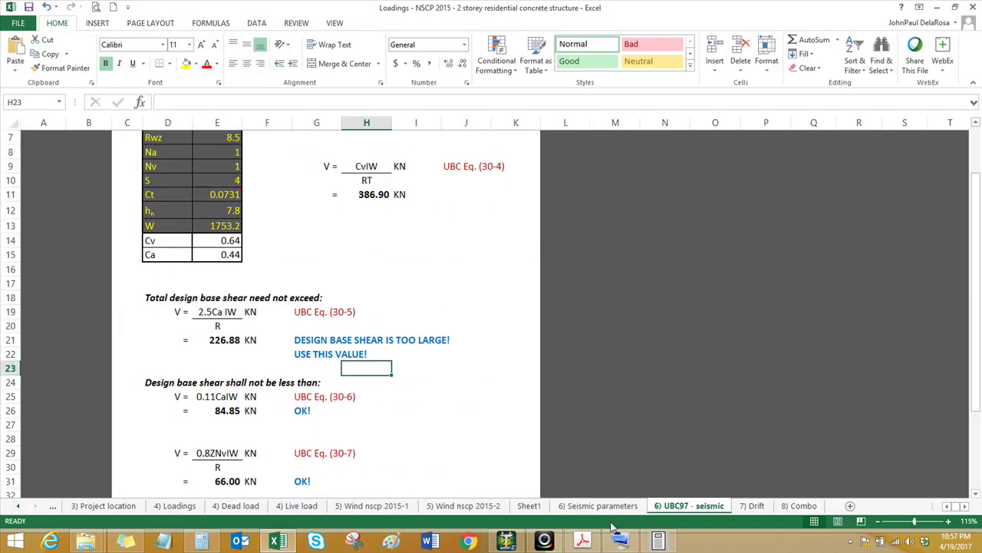
pyautogui.moveTo(515, 547)
pyautogui.click(505, 469)
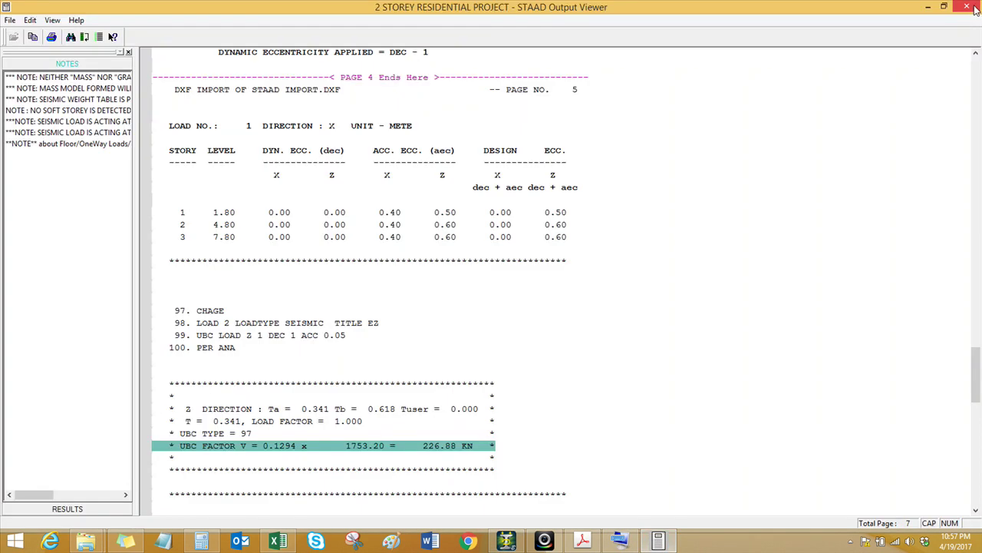
pyautogui.click(973, 8)
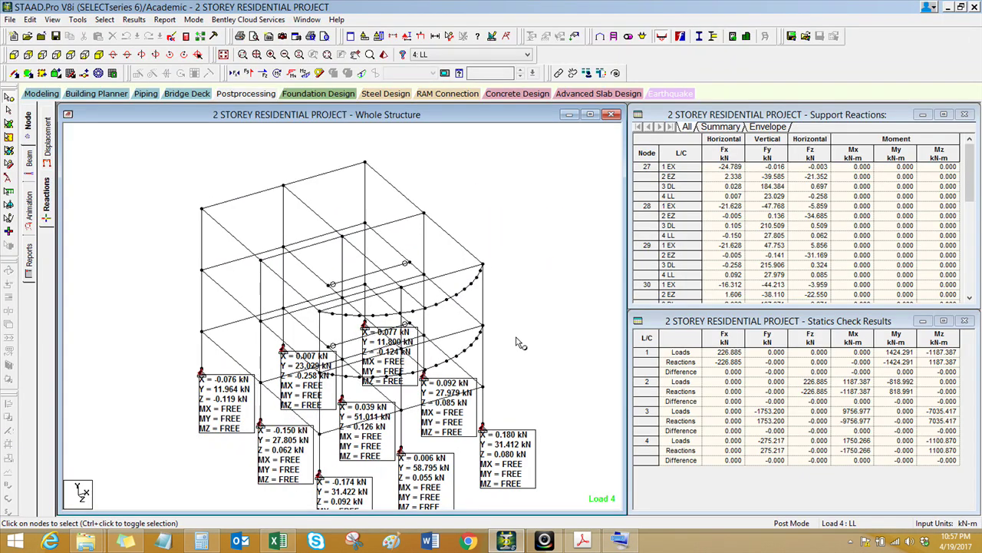
# Return to Modeling mode and list the load cases under Load Cases Details in the Load & Definition settings.
pyautogui.click(41, 93)
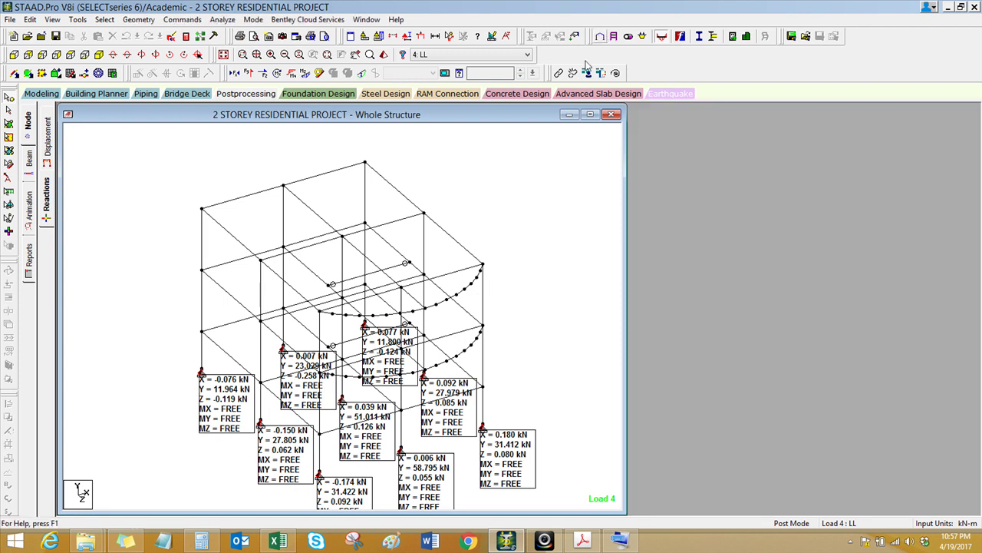
pyautogui.click(29, 226)
pyautogui.click(46, 276)
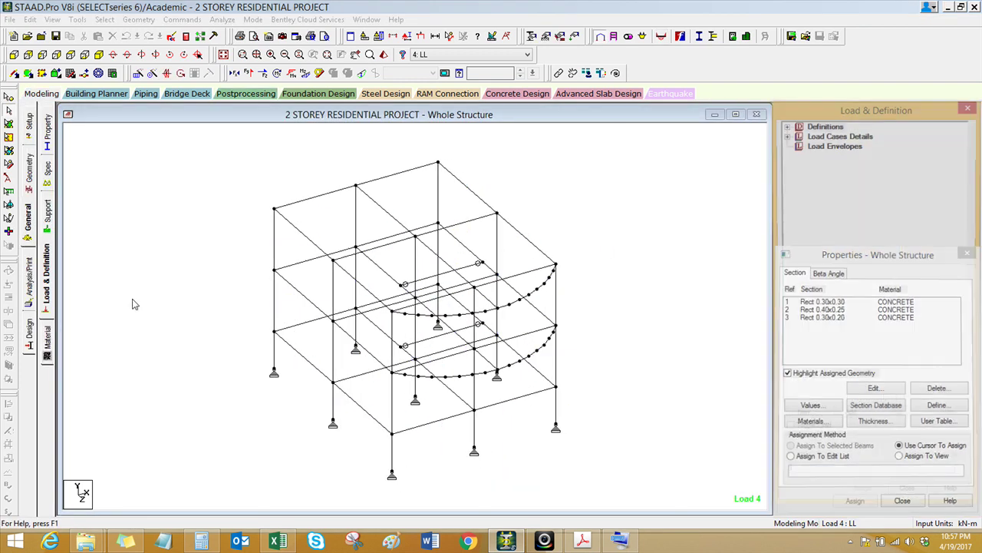
pyautogui.click(786, 136)
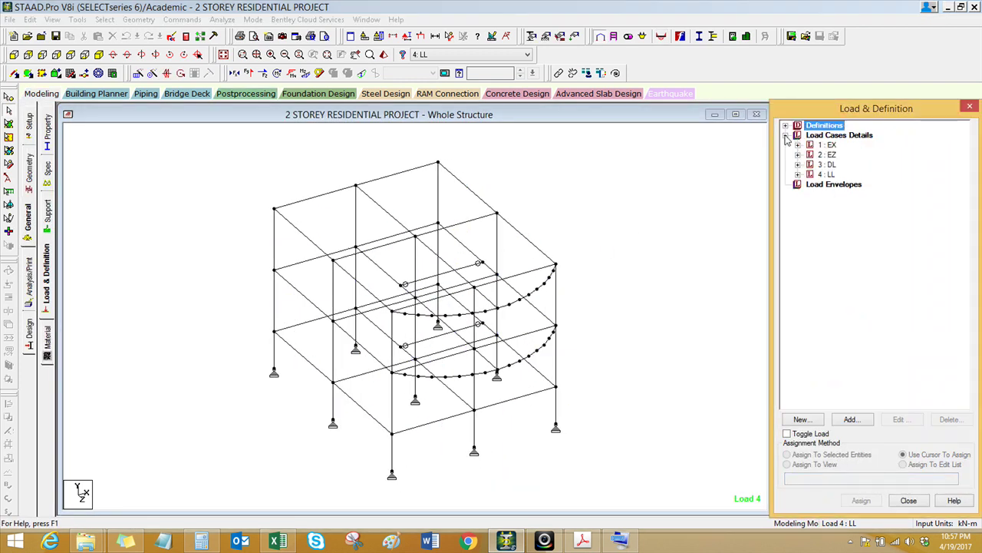
pyautogui.click(635, 228)
pyautogui.scroll(1, 610, 239)
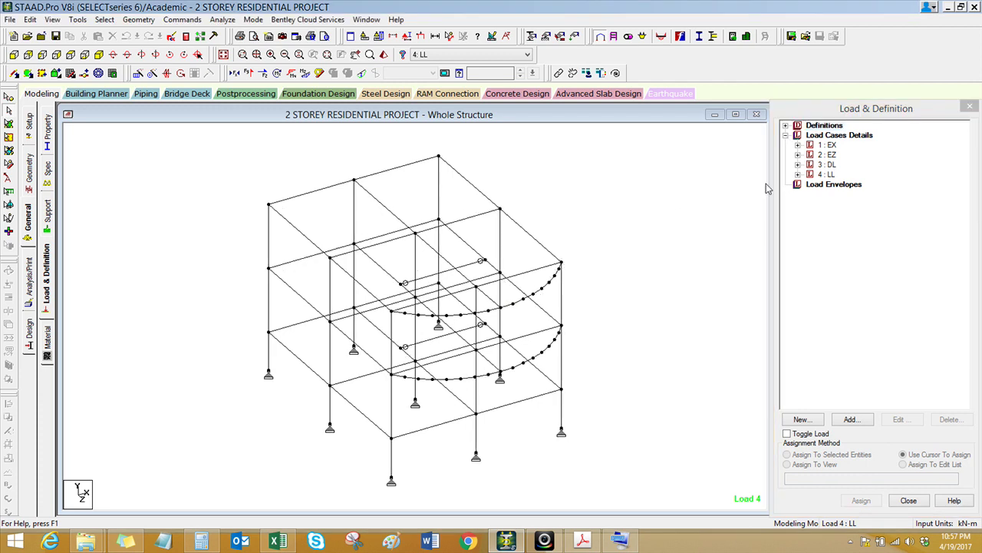
pyautogui.hotkey('ctrl', 'Left')
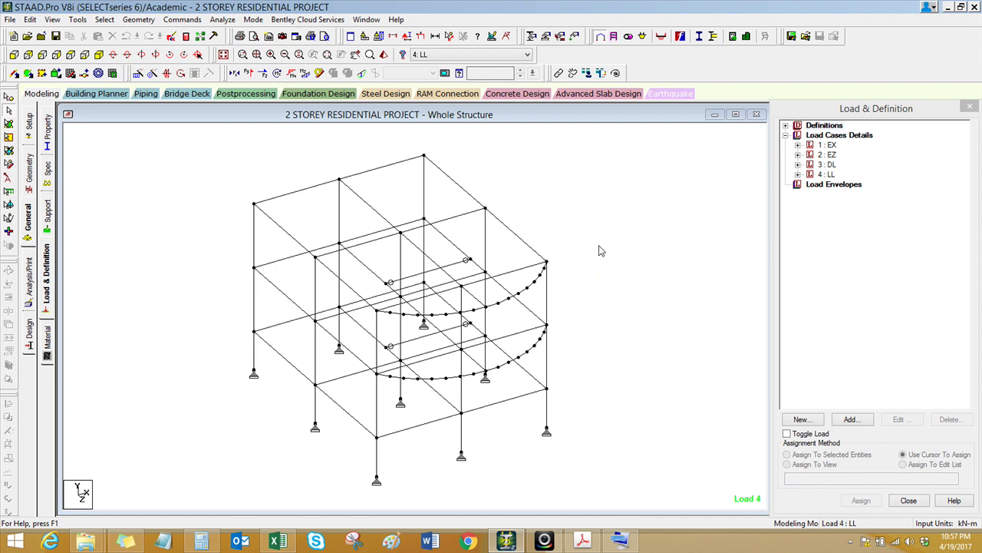
pyautogui.scroll(1, 599, 253)
pyautogui.scroll(1, 568, 252)
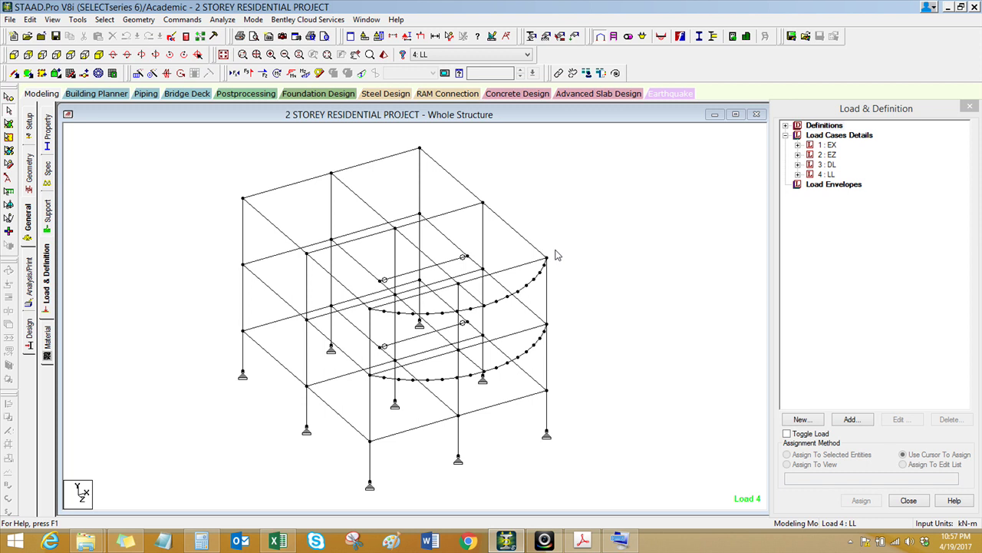
# Switch to the loadings workbook in Excel and examine the storey drift provisions and load combinations on the Drift sheet.
pyautogui.click(278, 541)
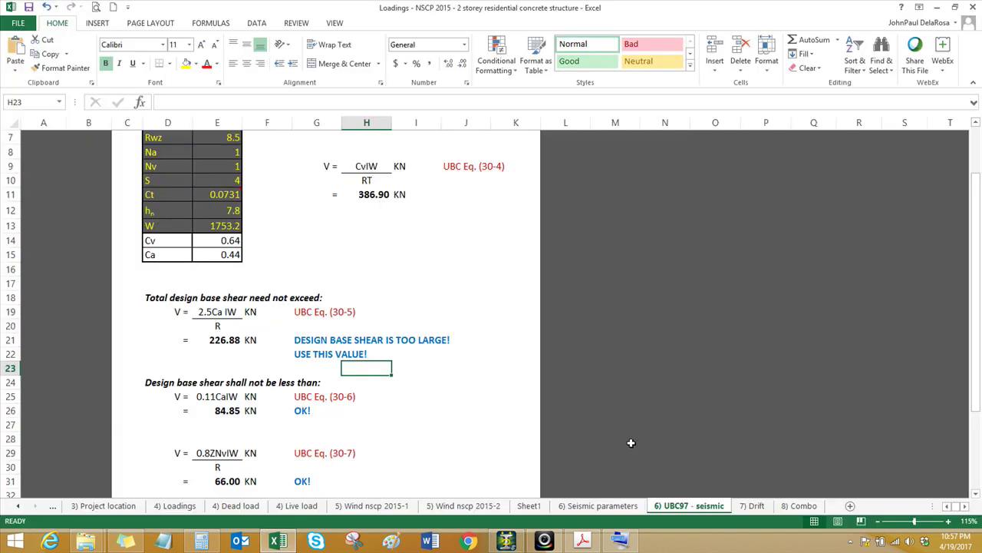
pyautogui.click(752, 505)
pyautogui.keyDown('ctrl'); pyautogui.scroll(2, 592, 325); pyautogui.keyUp('ctrl')
pyautogui.keyDown('ctrl'); pyautogui.scroll(1, 209, 238); pyautogui.keyUp('ctrl')
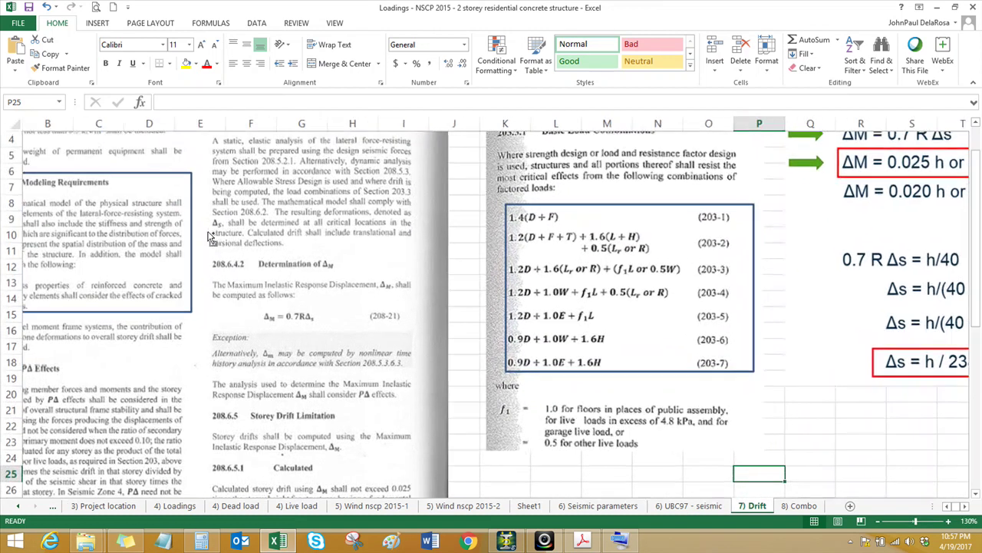